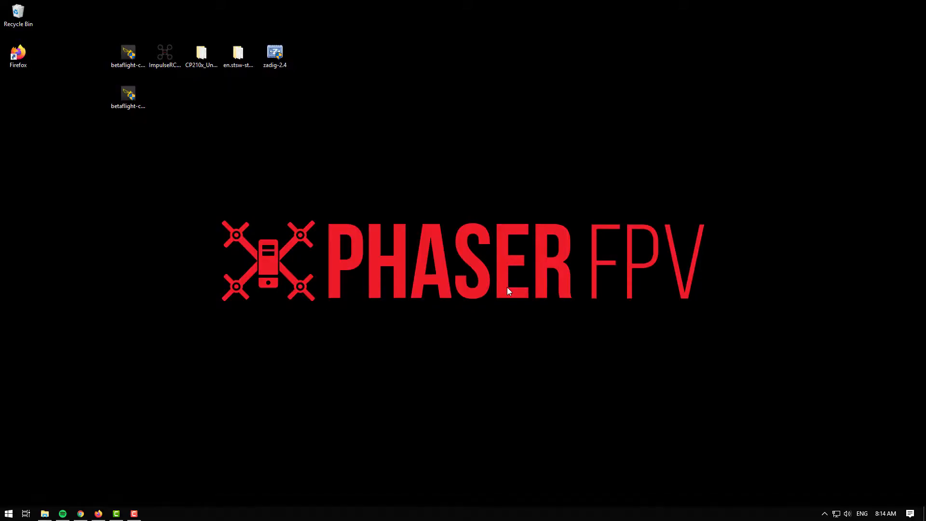
Step: Run the Betaflight Configurator 10.6.0 installer and start installing it to the default destination folder
click(126, 104)
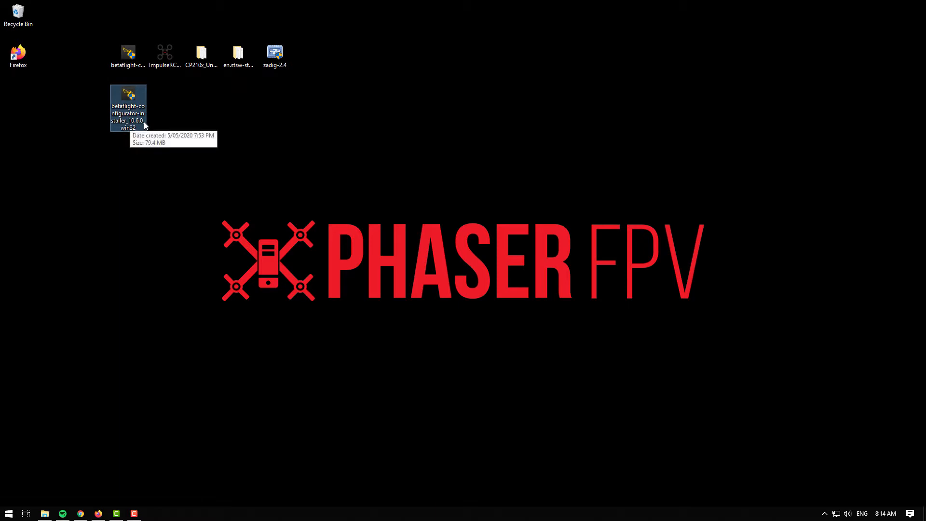
double_click(141, 95)
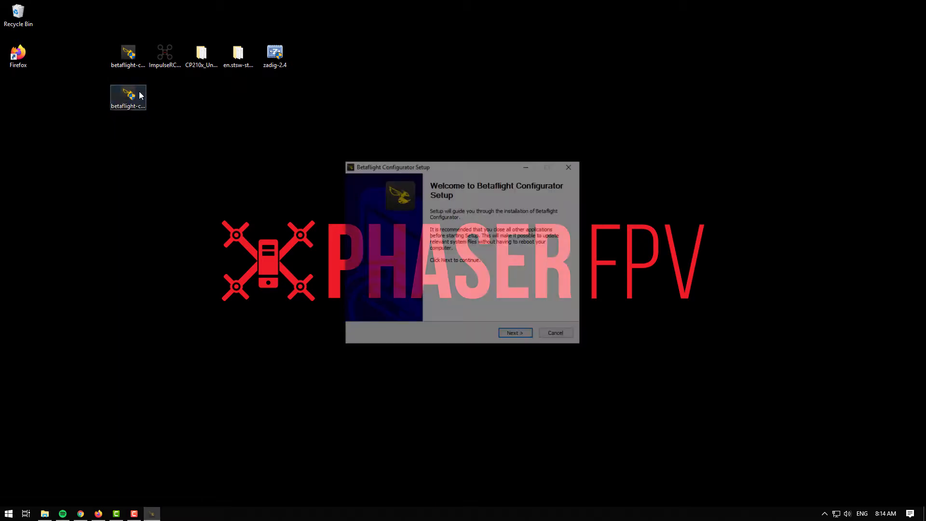
click(517, 337)
click(516, 338)
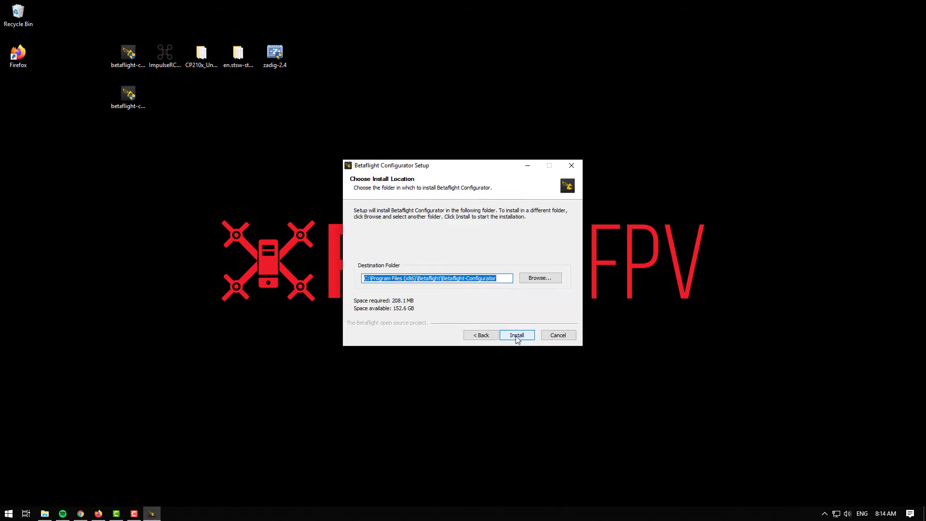
click(526, 337)
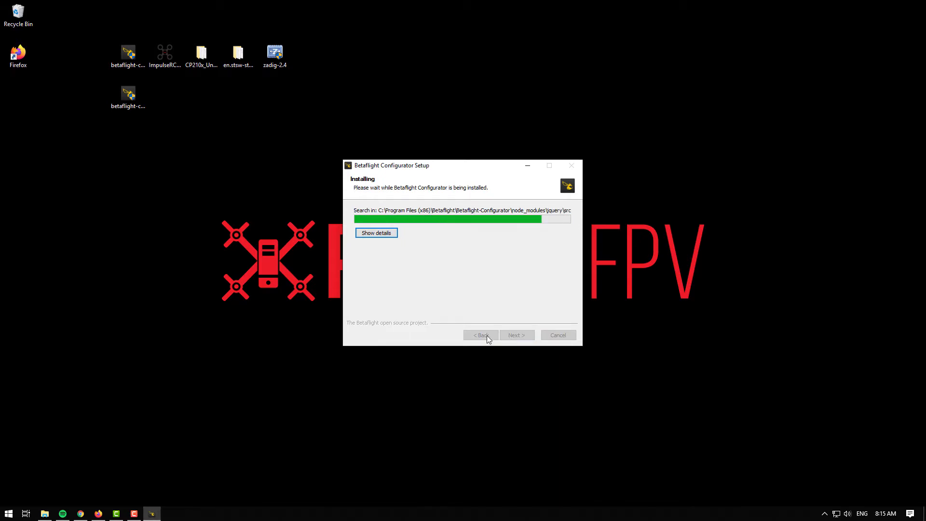
Step: In a new browser tab, search for Impulse RC driver fixer and open the ImpulseRC downloads page
click(98, 514)
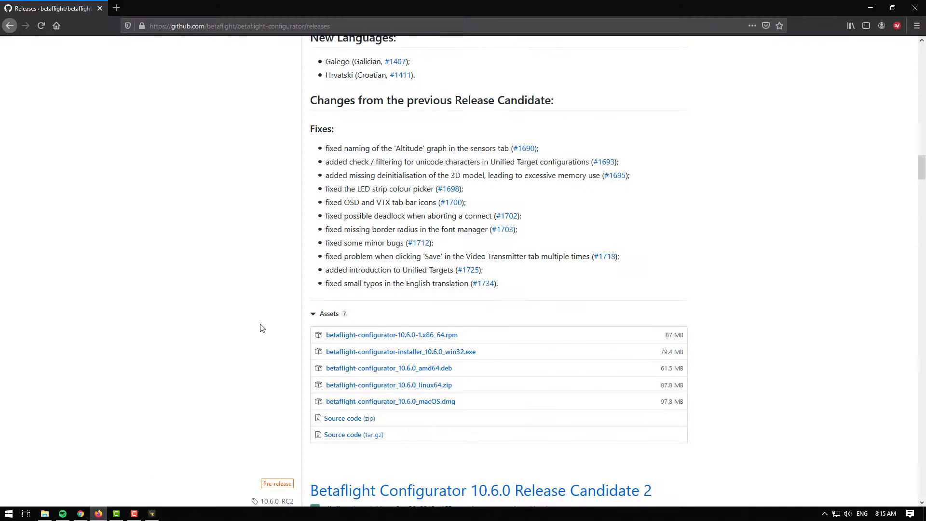
click(118, 10)
click(177, 25)
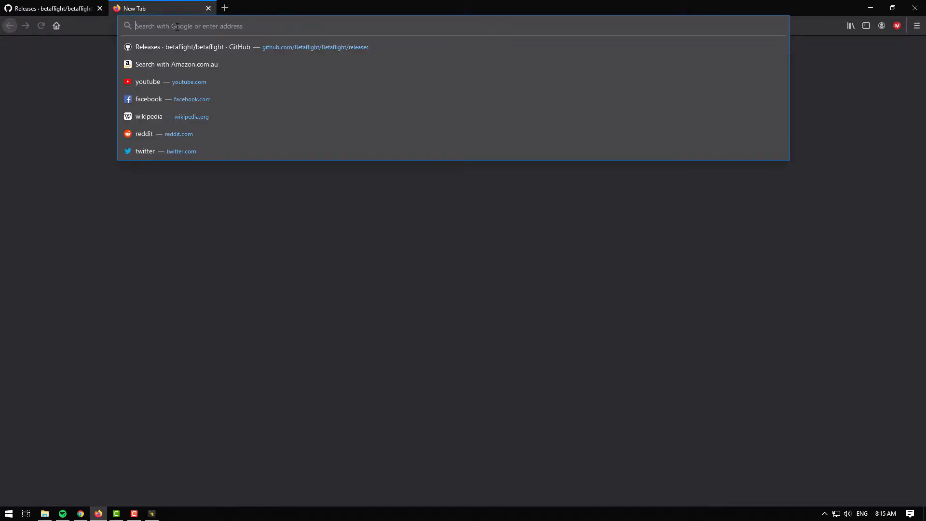
text(Impu)
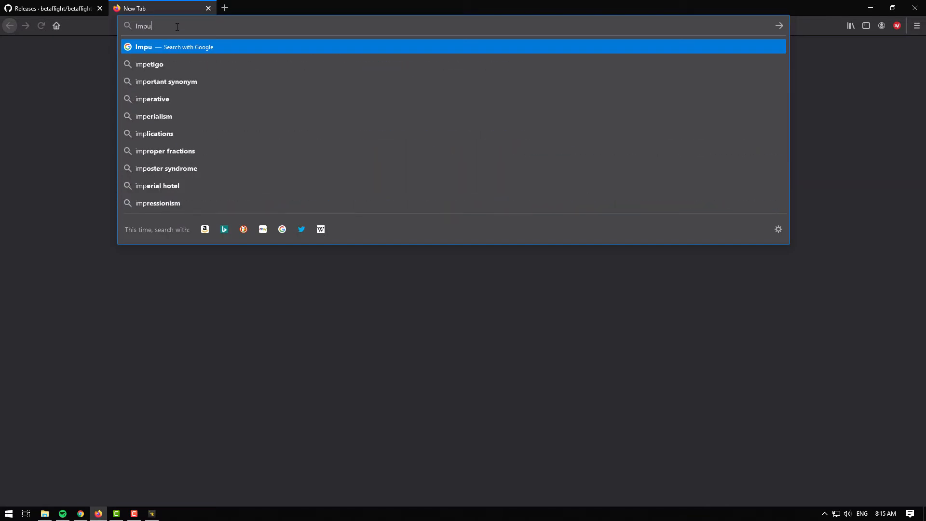
text(lse R)
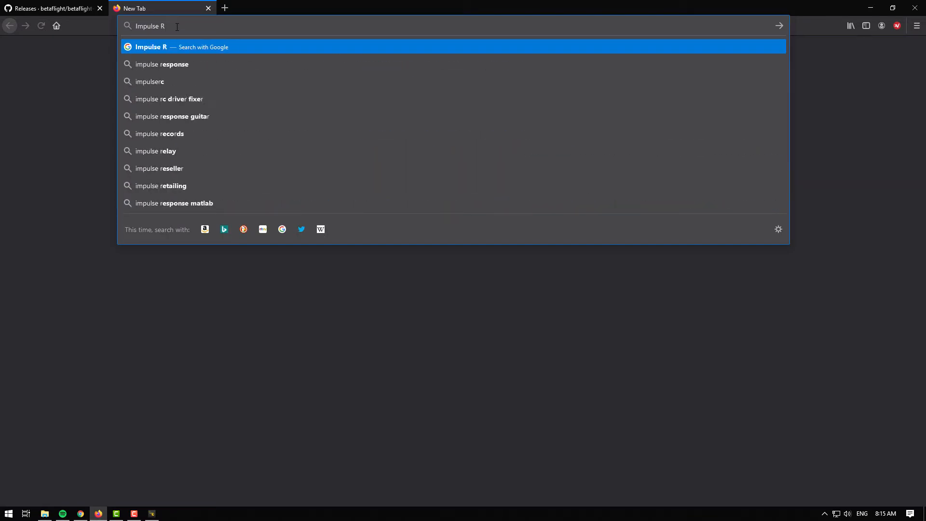
text(C driver)
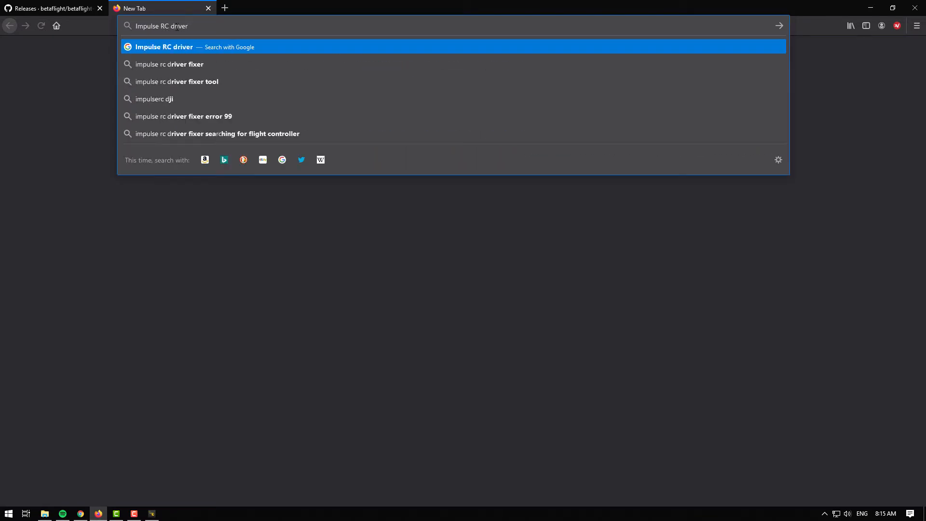
text( fixer)
key(Return)
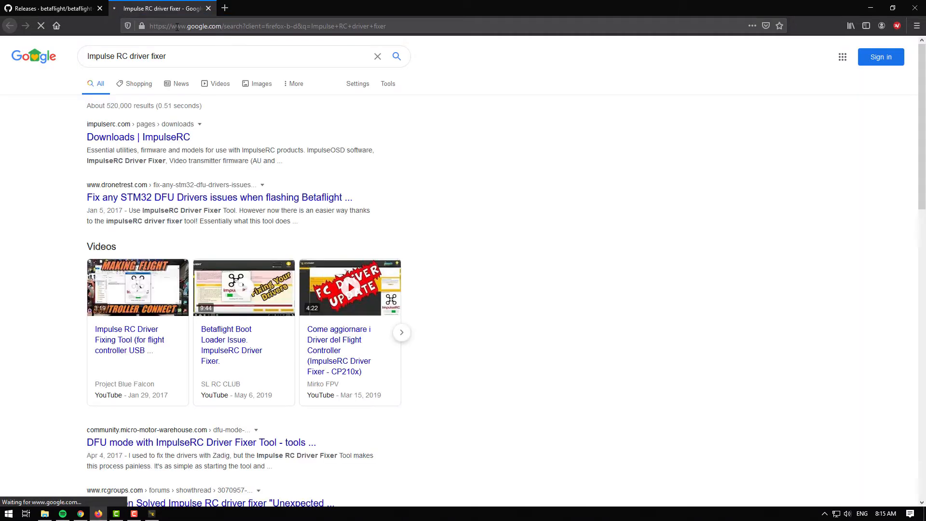
click(178, 146)
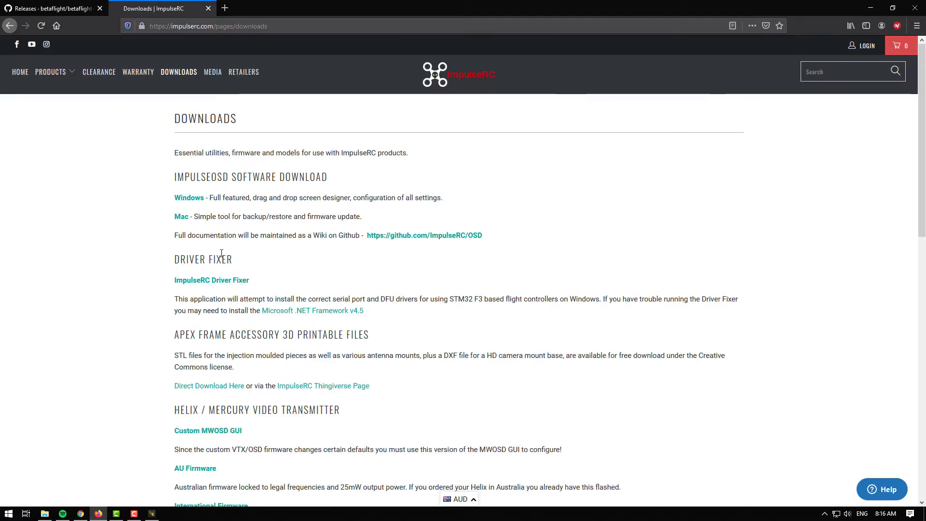
Step: Download the ImpulseRC Driver Fixer and save the file to the desktop
click(244, 284)
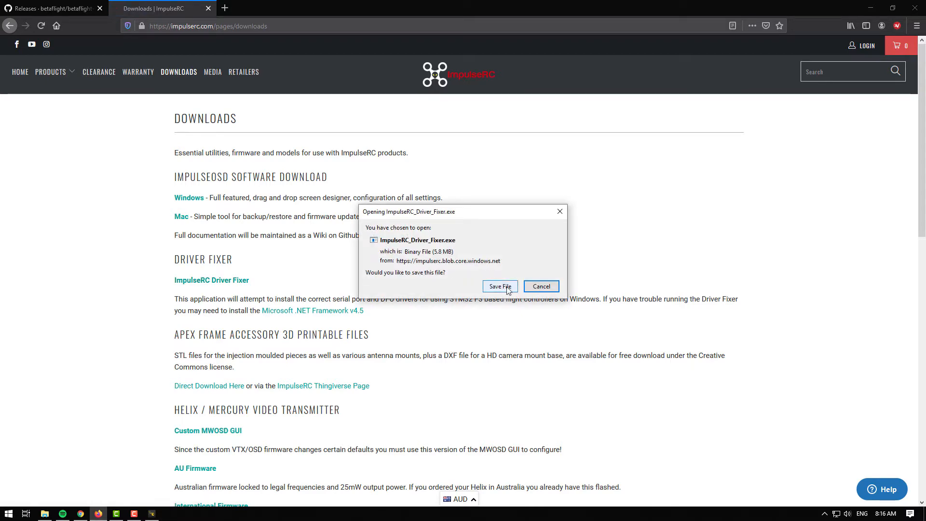
click(500, 286)
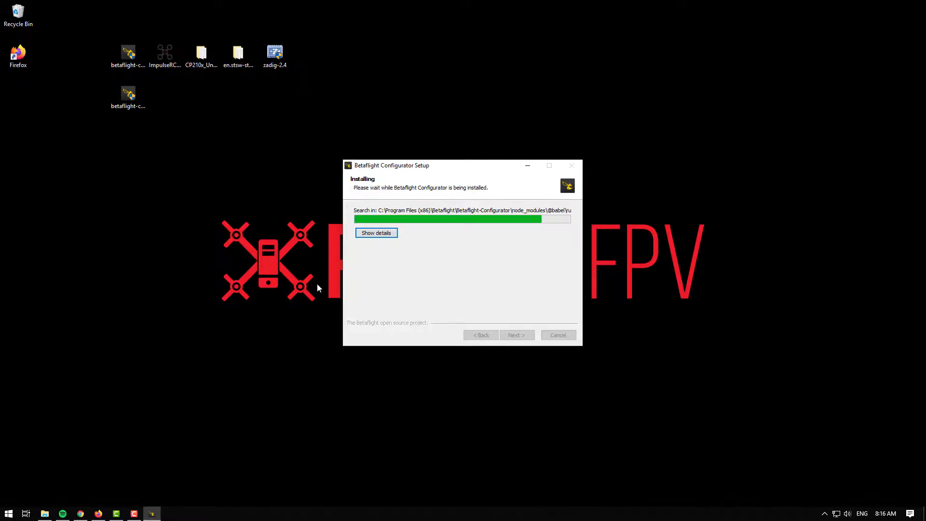
click(164, 54)
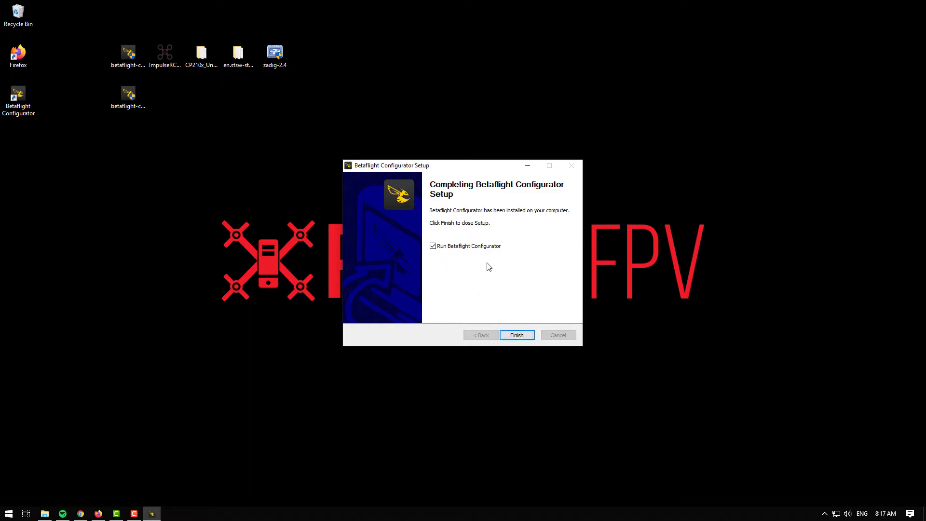
Step: Finish the Betaflight Configurator setup to launch it, check its port selection list, and close the configurator
click(515, 334)
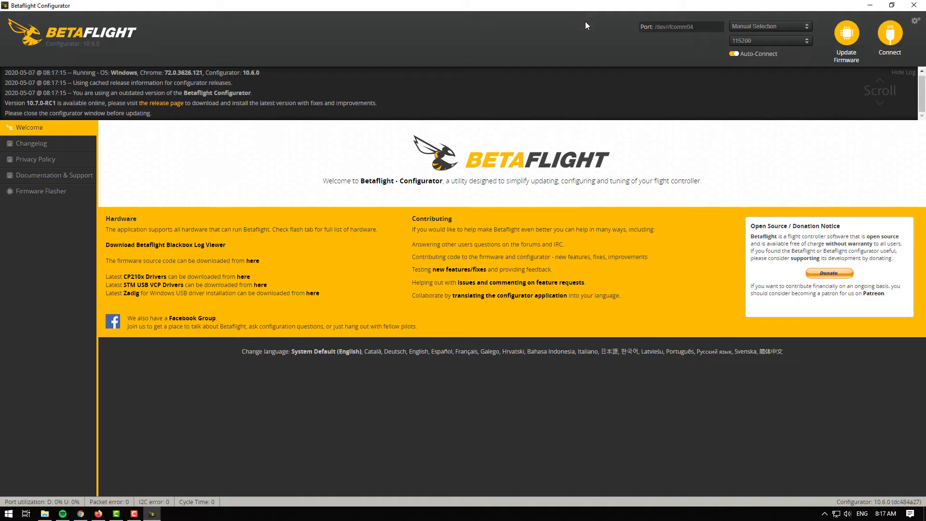
triple_click(713, 27)
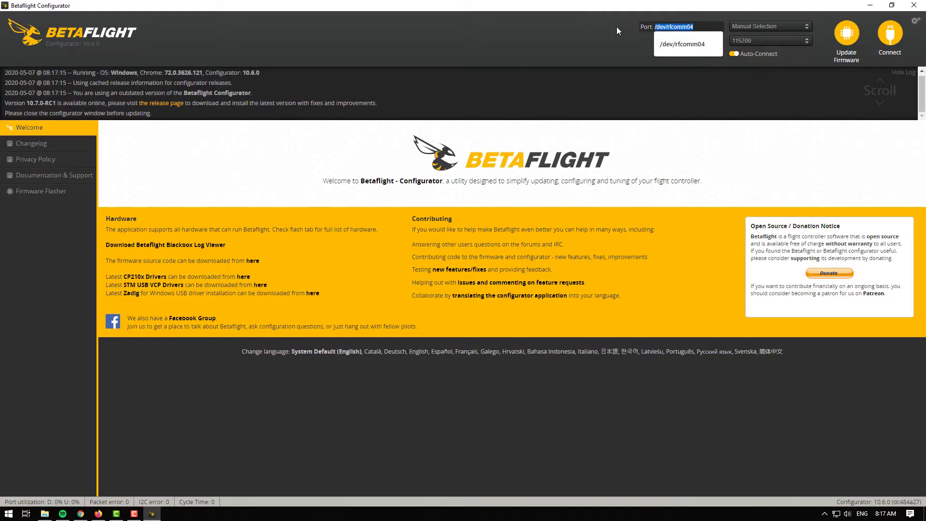
click(582, 39)
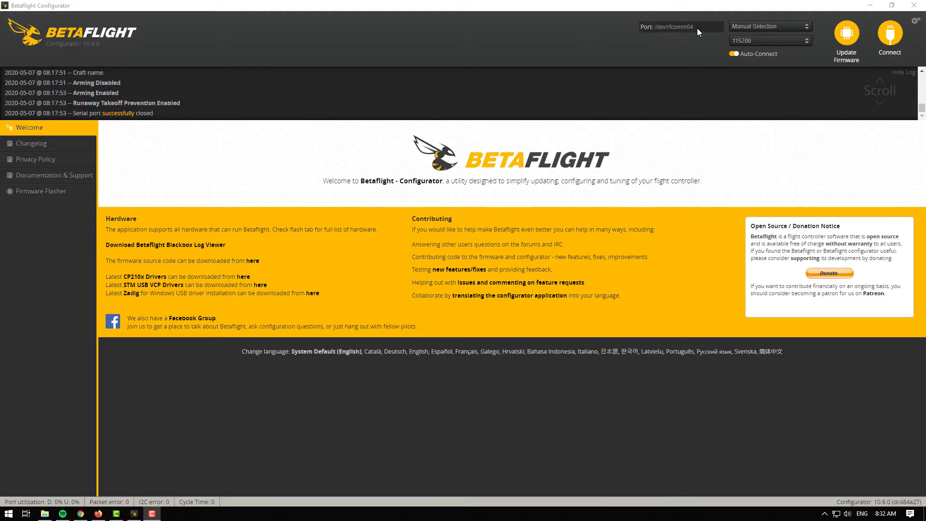
triple_click(685, 27)
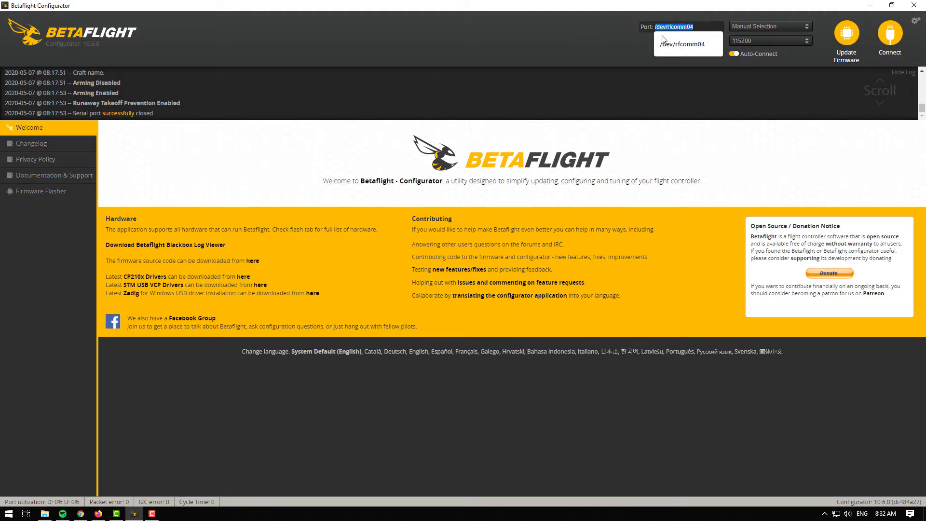
click(622, 51)
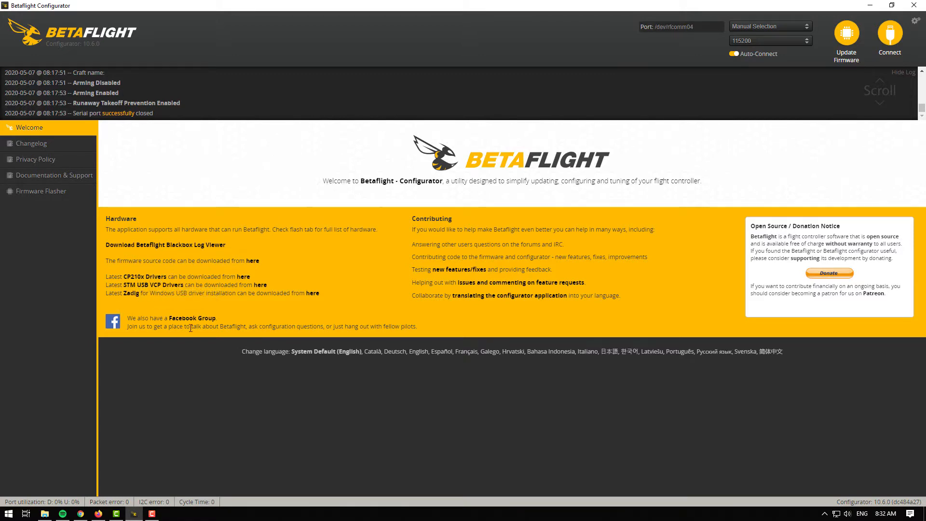
click(870, 5)
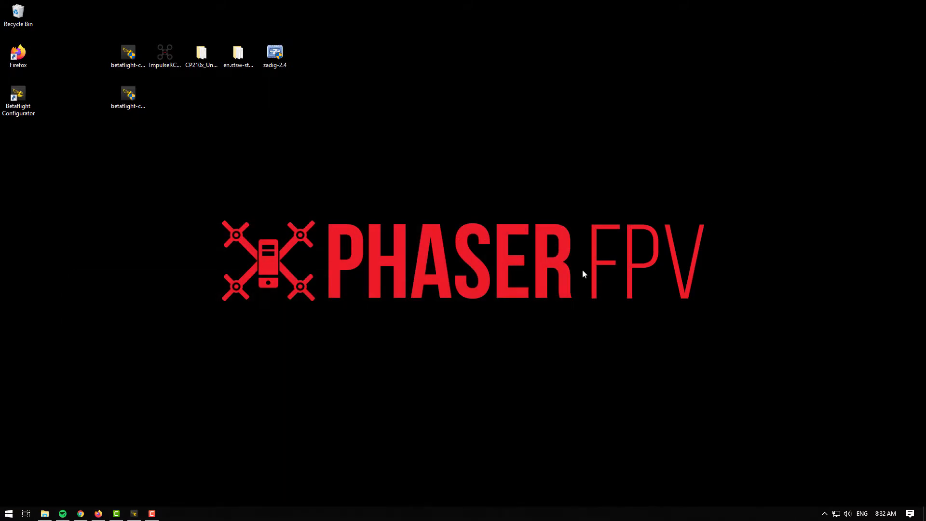
Step: Run the ImpulseRC Driver Fixer and open the CP210x_Universal_Windows_Driver folder
click(176, 66)
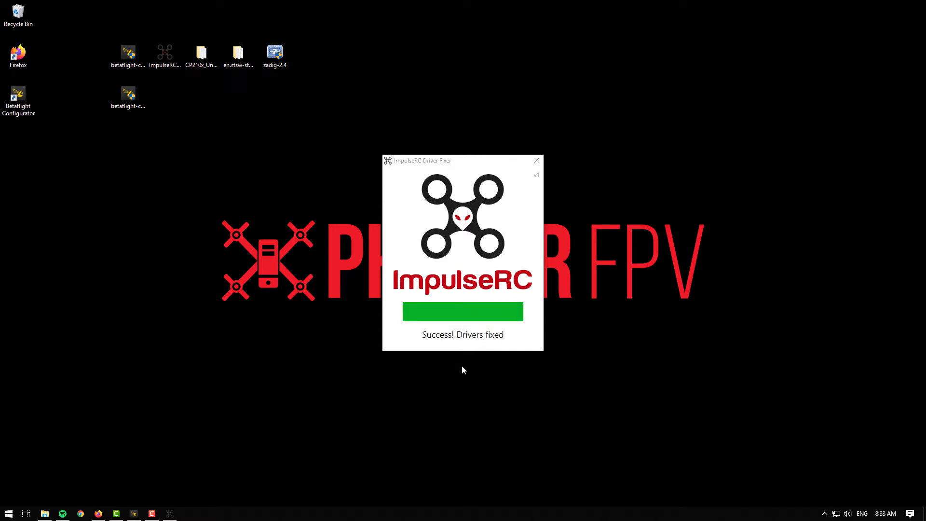
click(202, 53)
double_click(201, 53)
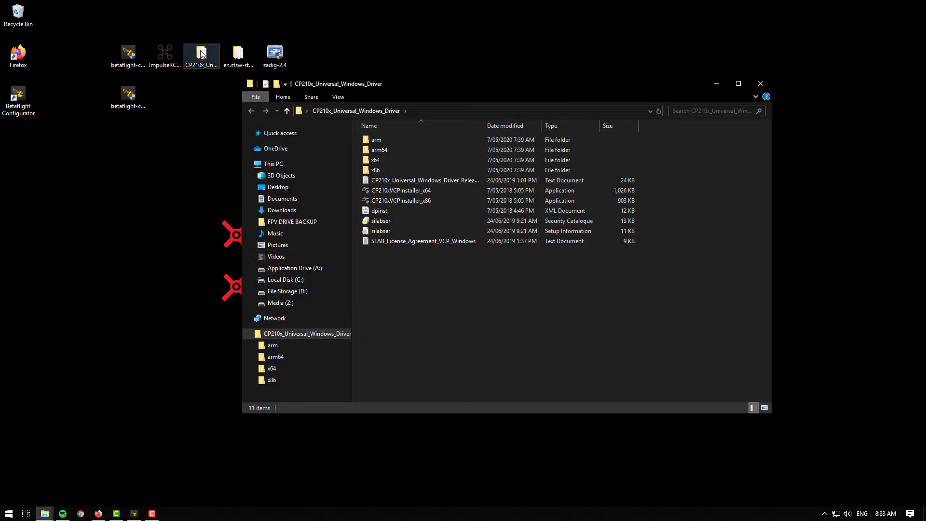
Step: Install the CP210x driver with CP210xVCPInstaller_x64 through its wizard and close the folder
click(491, 192)
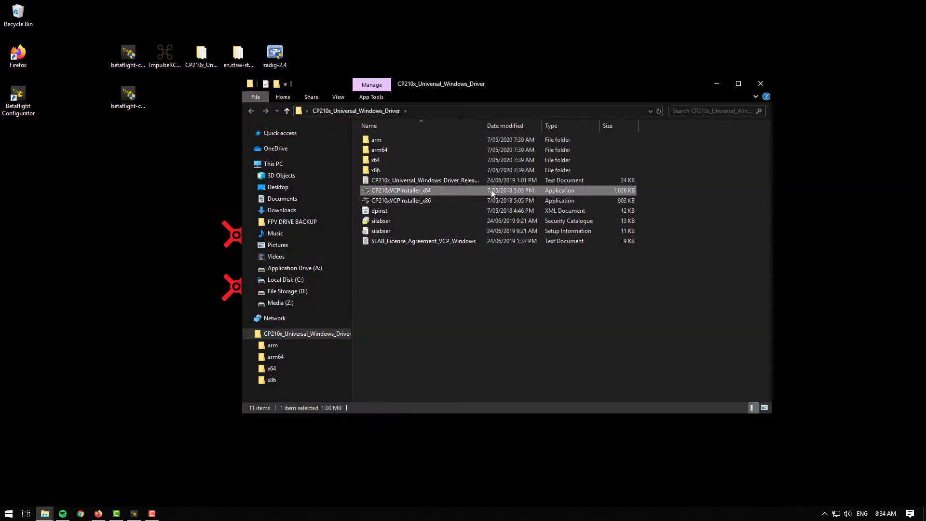
double_click(492, 190)
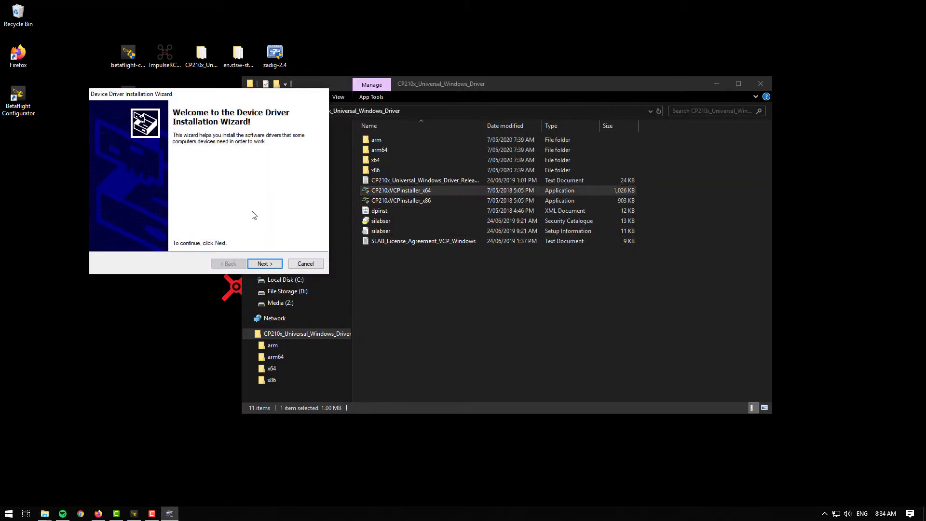
click(260, 266)
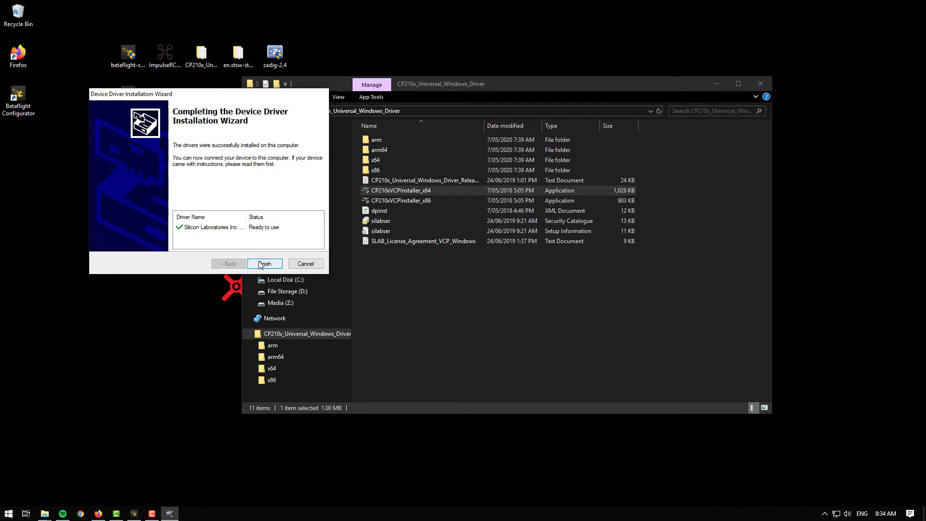
click(264, 264)
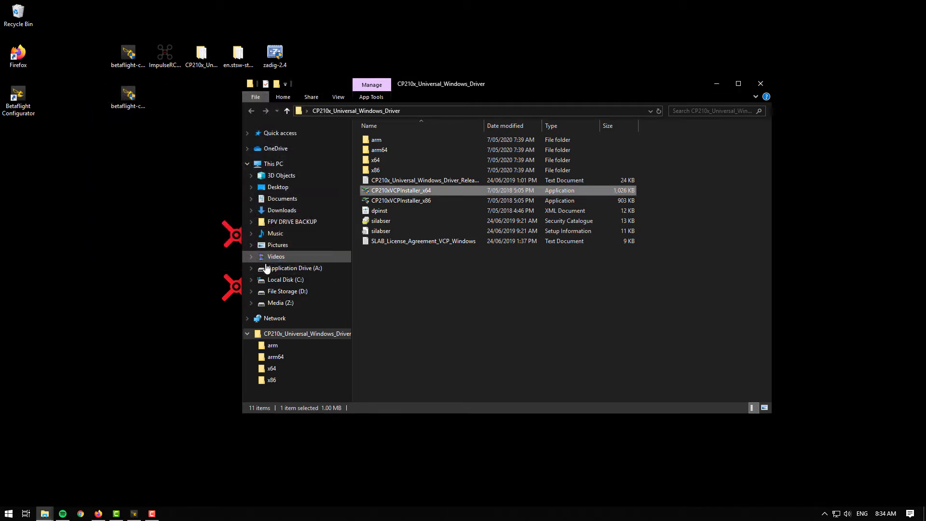
click(761, 83)
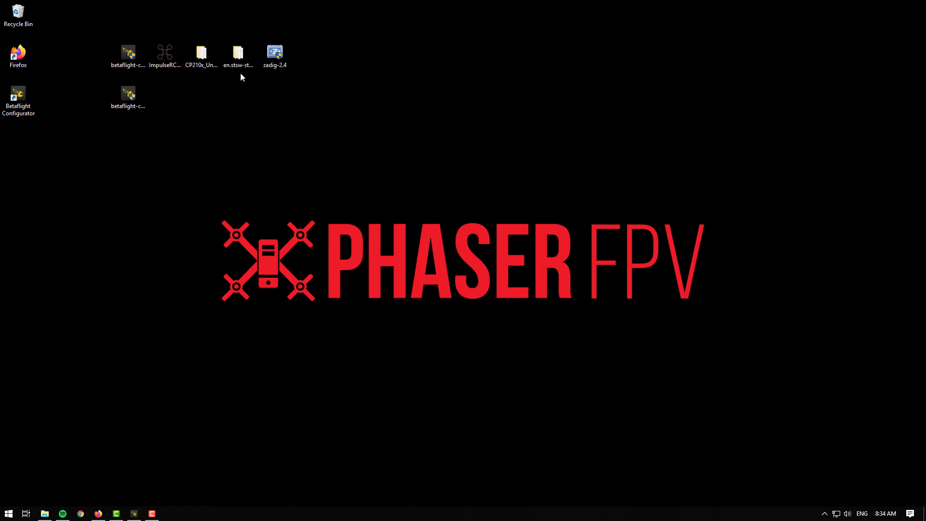
Step: Open the en.stsw-stm32102 folder and run VCP_V1.5.0_Setup_W8_x64_64bits, keeping the default destination folder
double_click(237, 54)
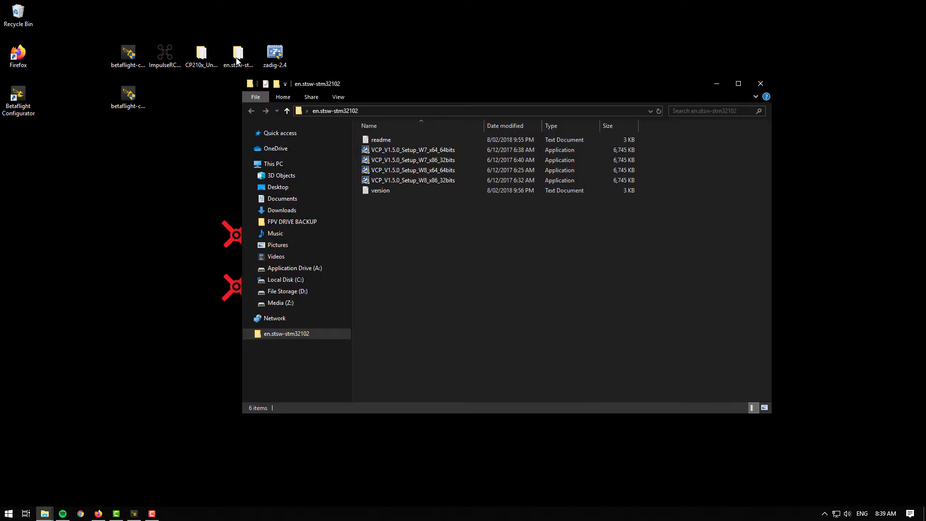
click(467, 170)
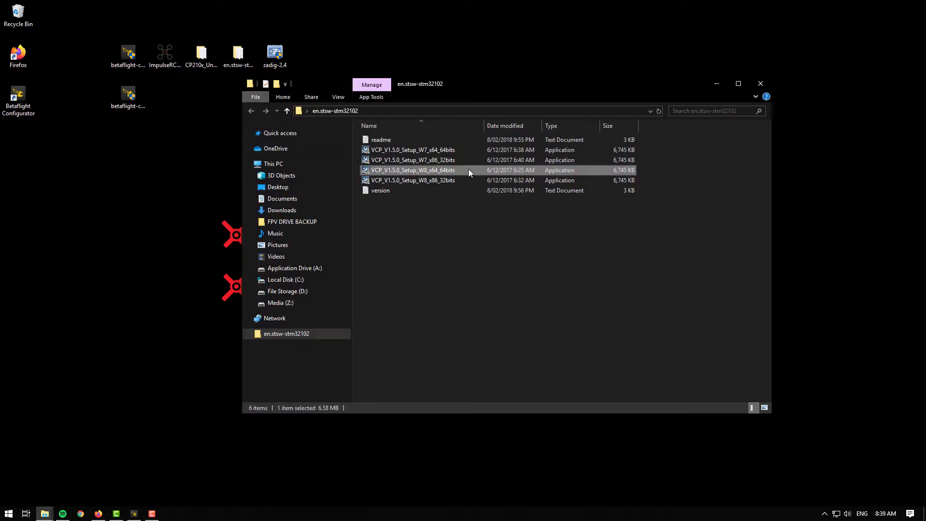
double_click(468, 170)
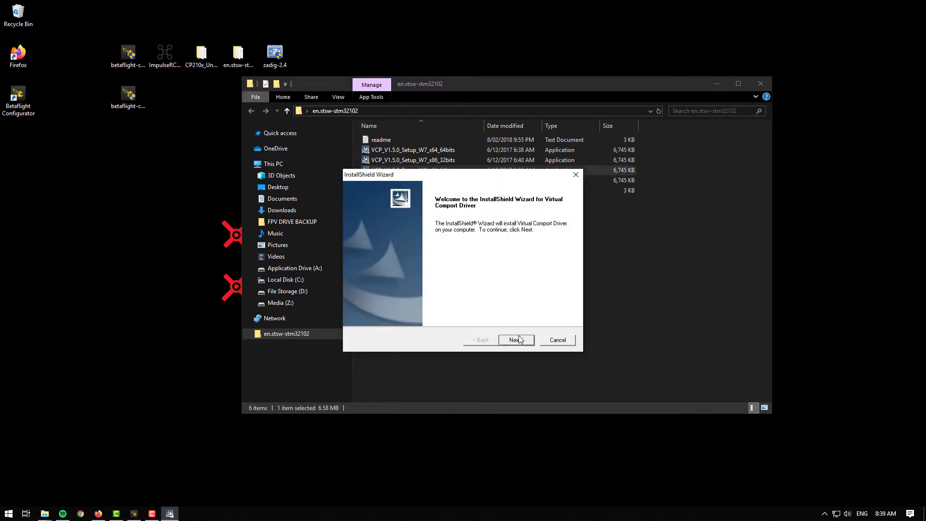
click(516, 341)
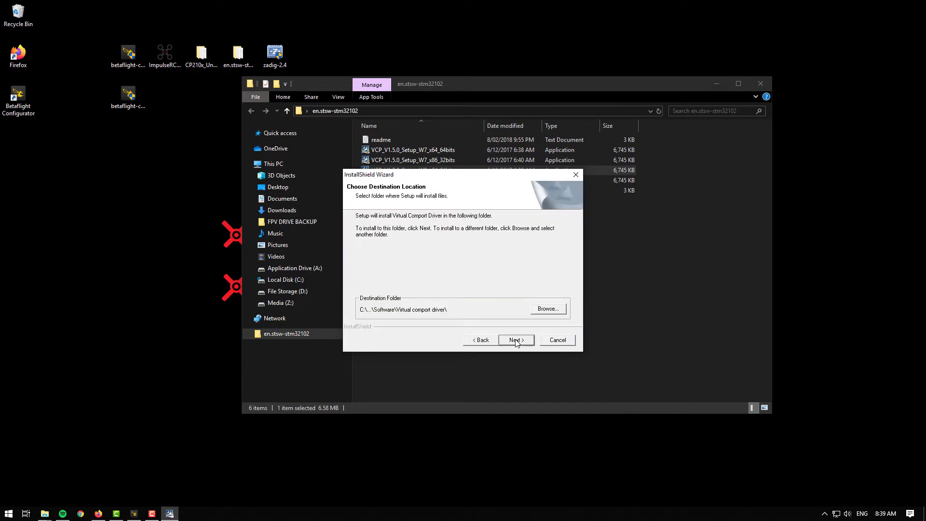
click(516, 341)
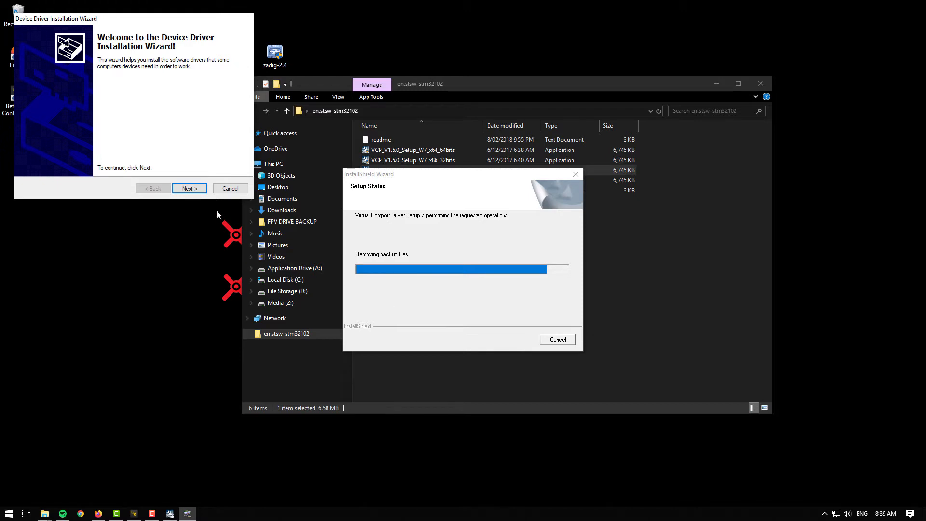
Step: Finish the device driver and Virtual Comport Driver installation wizards, then close the folder
click(190, 189)
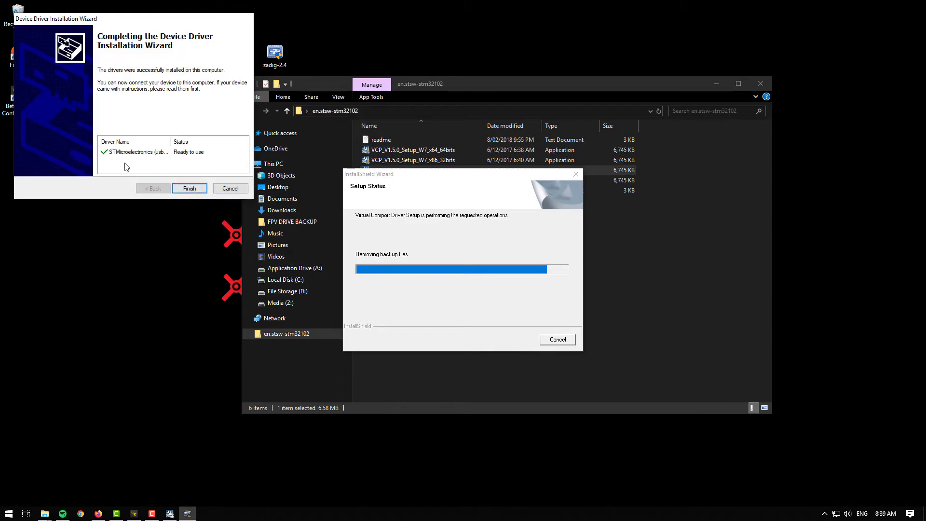
click(190, 189)
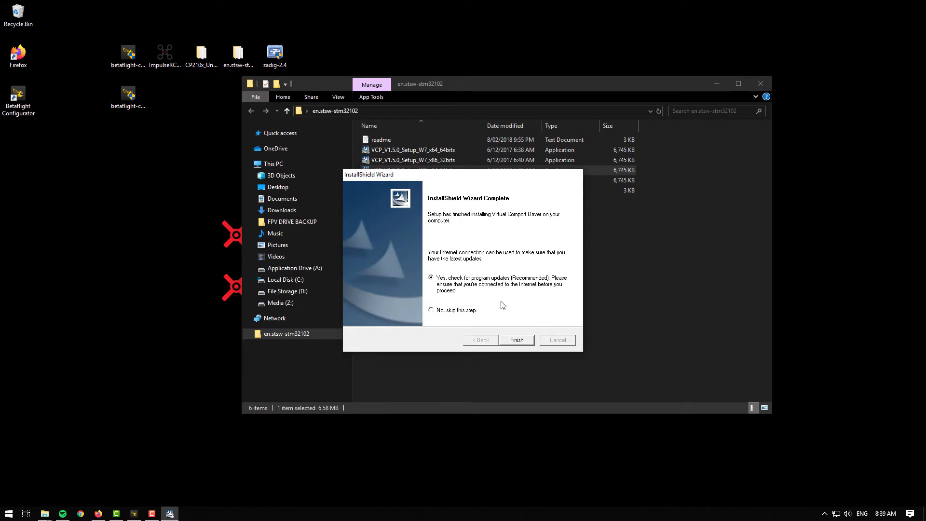
click(515, 341)
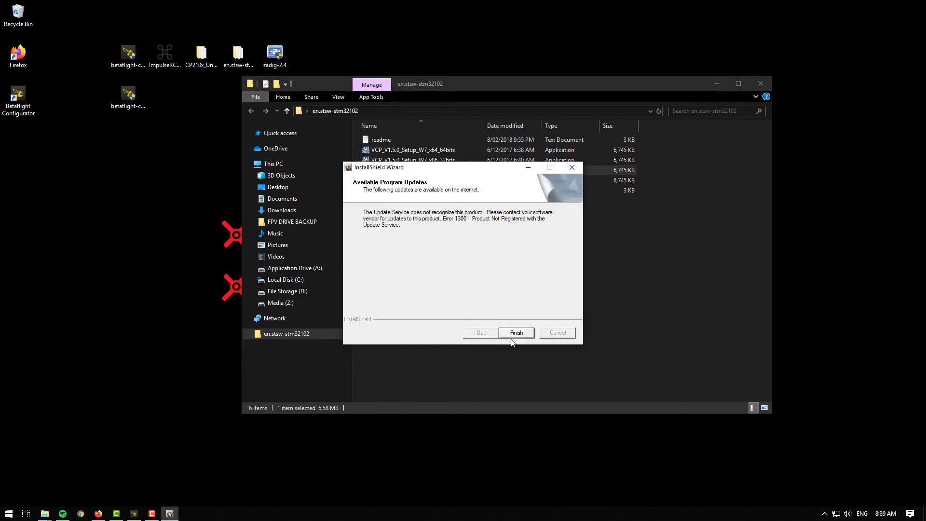
click(515, 333)
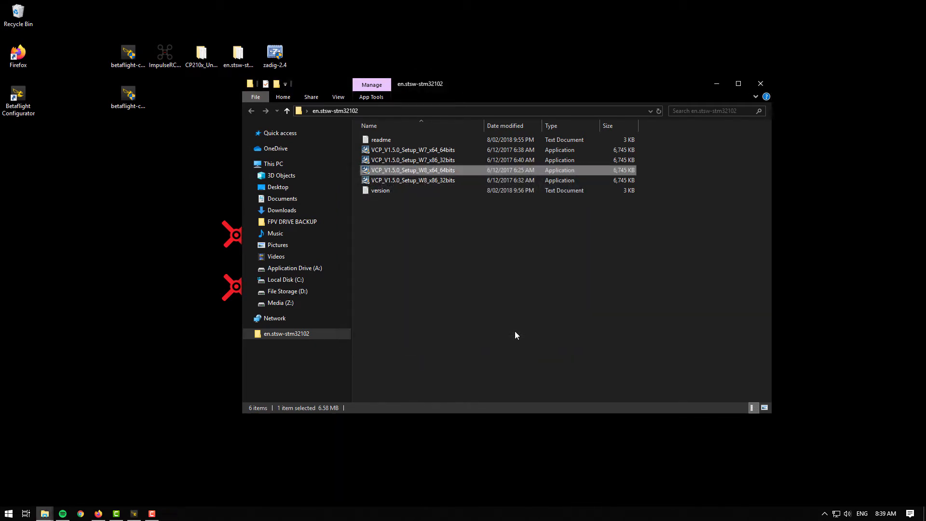
click(760, 84)
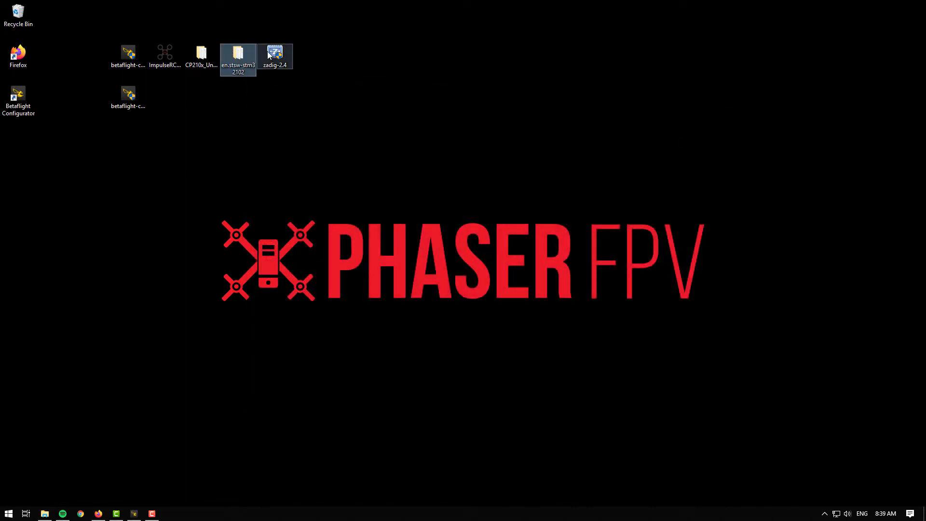
Step: Open zadig-2.4, enable listing all devices, and select STM32 BOOTLOADER
click(290, 56)
double_click(290, 56)
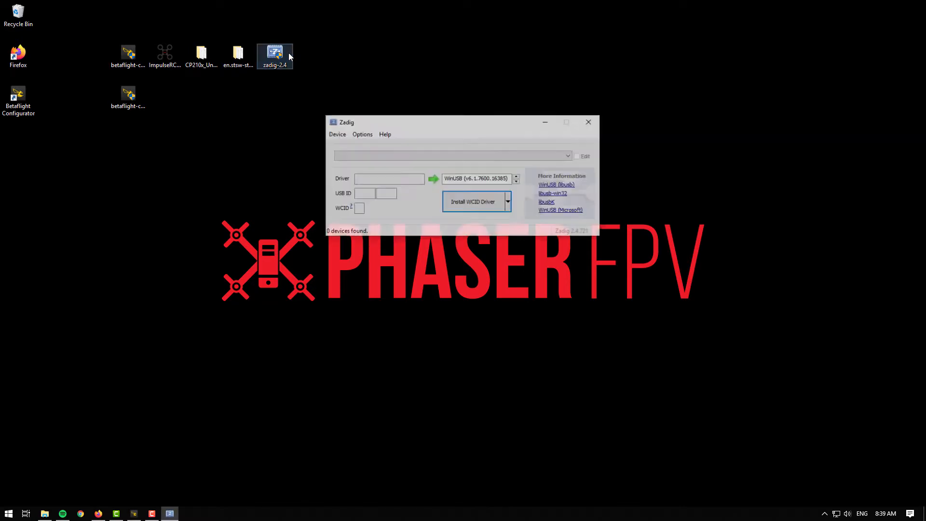
click(336, 134)
mouse_move(362, 134)
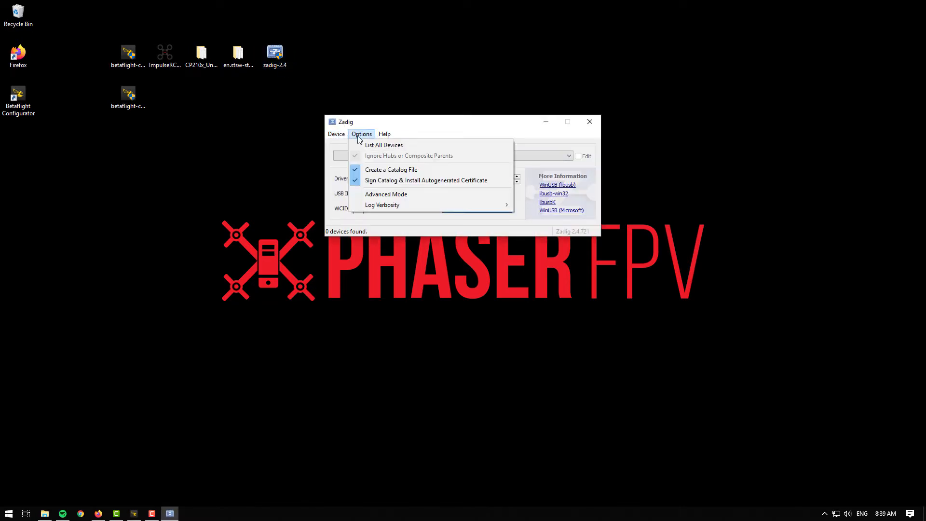
click(427, 146)
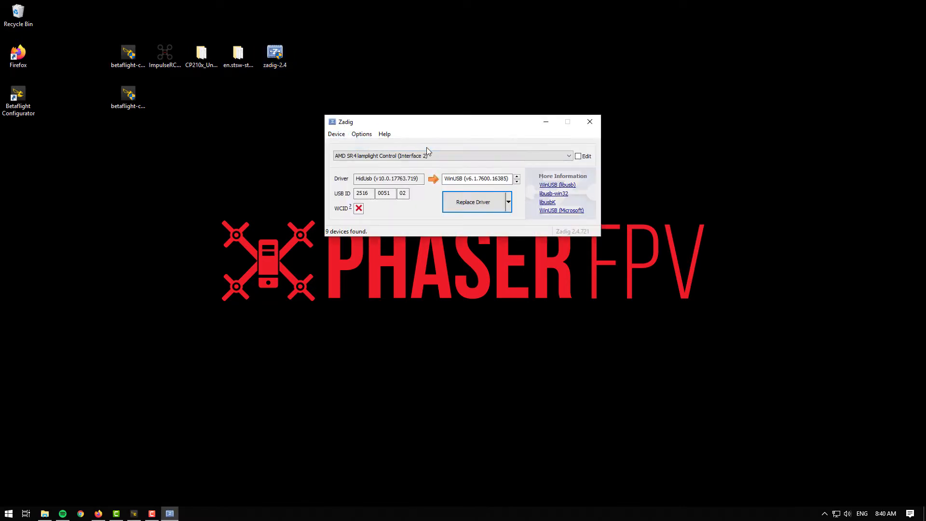
click(569, 156)
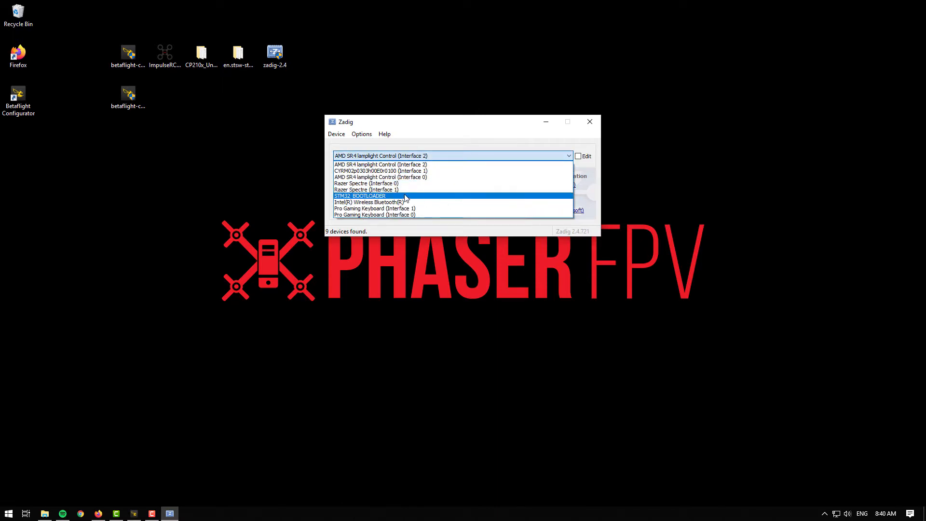
click(348, 196)
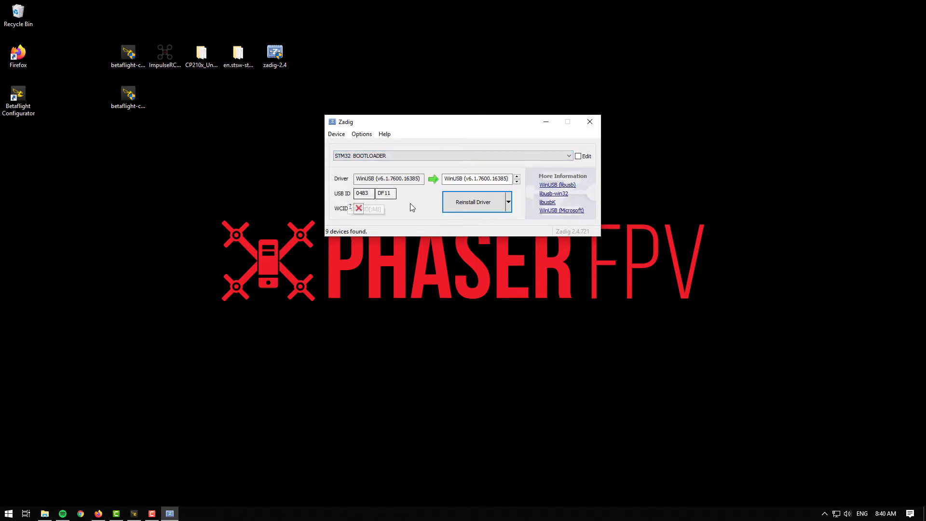
Step: Reinstall the WinUSB driver for the STM32 bootloader, dismiss the confirmation, and close Zadig
click(497, 202)
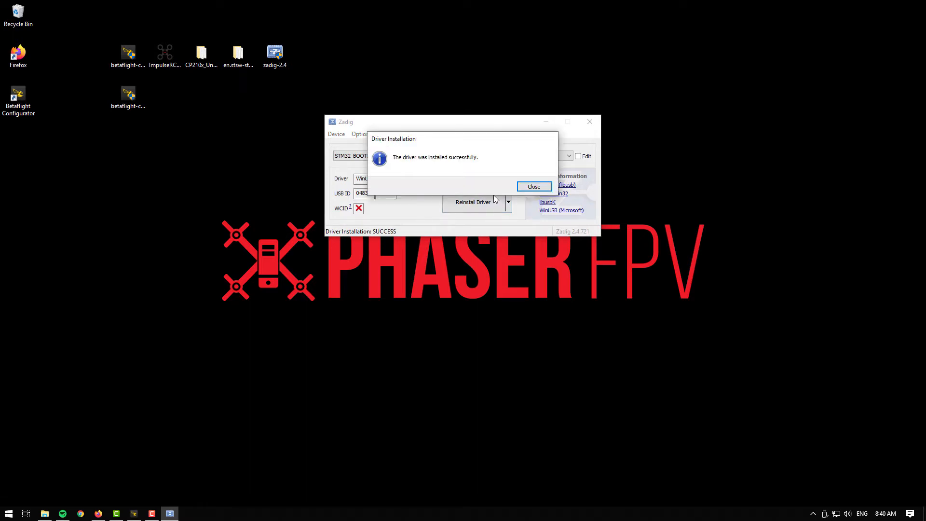
click(540, 188)
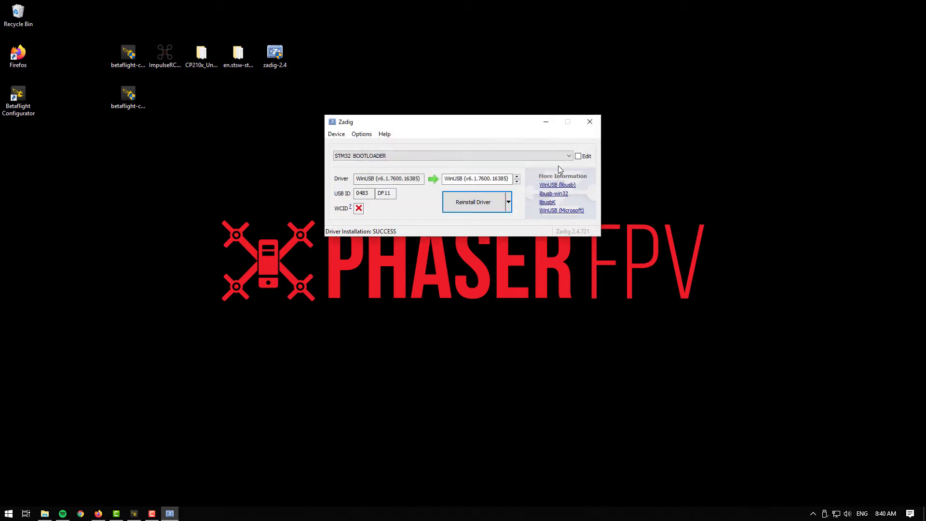
click(596, 122)
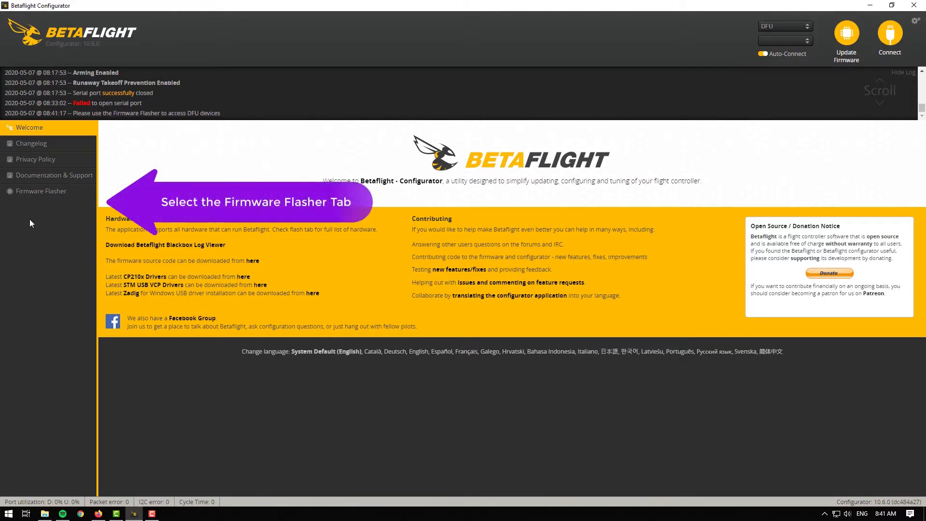
click(78, 195)
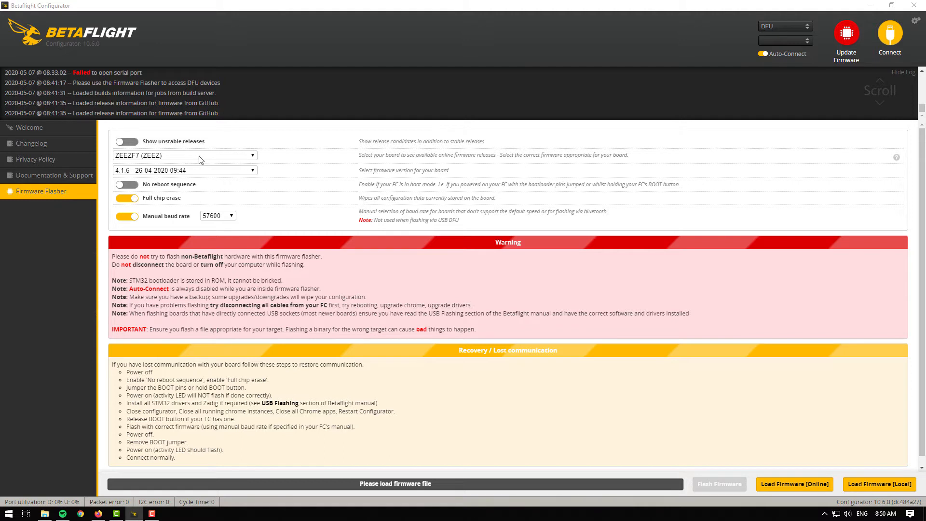
click(254, 156)
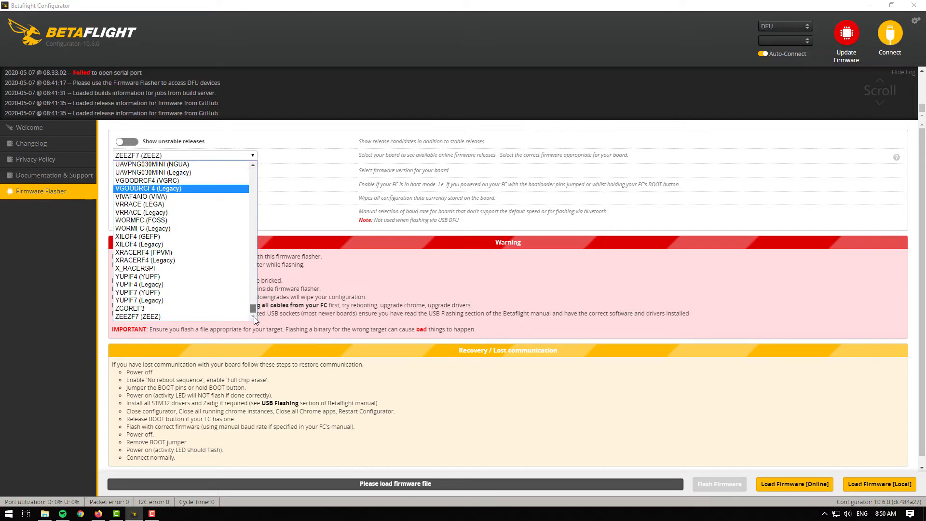
click(168, 317)
click(253, 172)
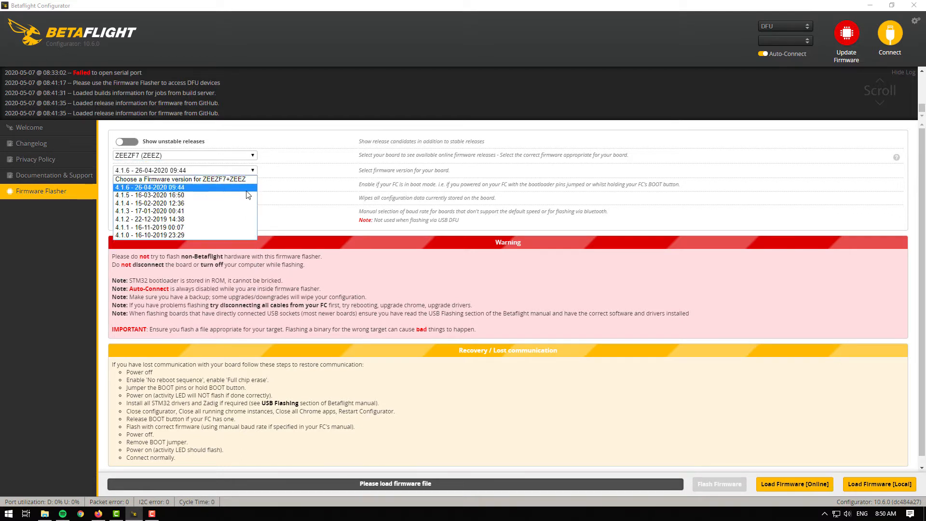
click(250, 188)
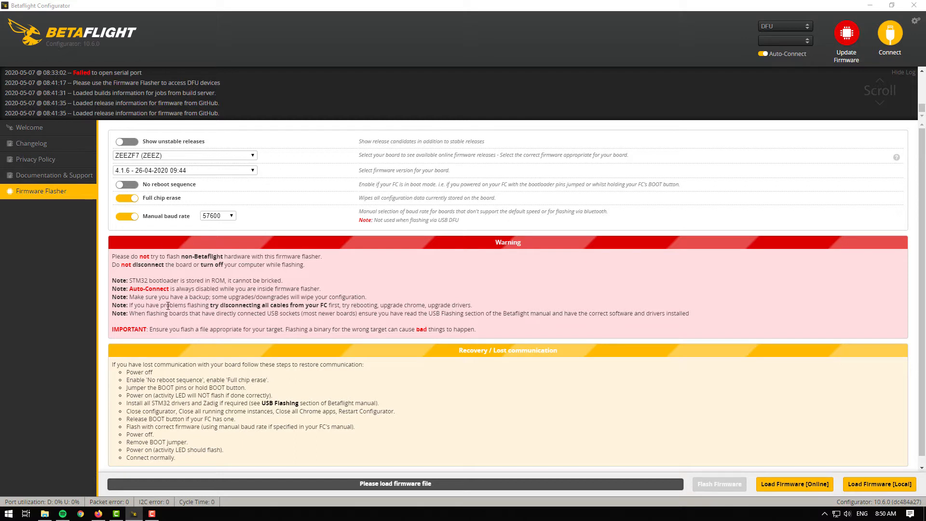
Step: Load the selected firmware online and flash it to the flight controller
scroll(167, 306, down, 1)
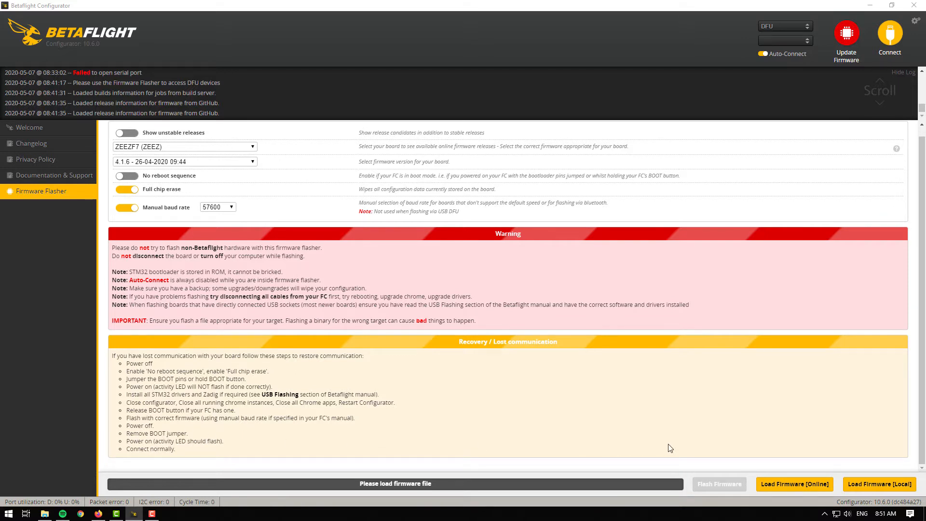
click(825, 492)
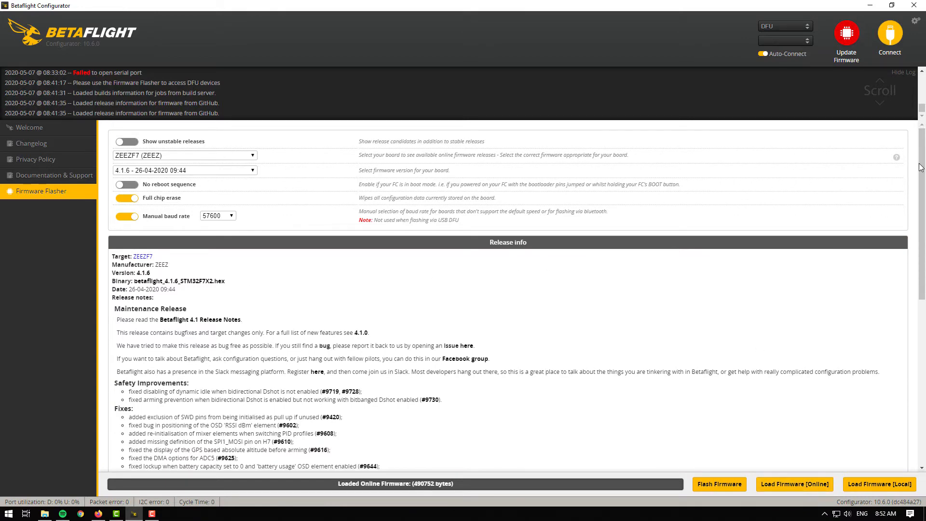
drag(922, 166, 914, 363)
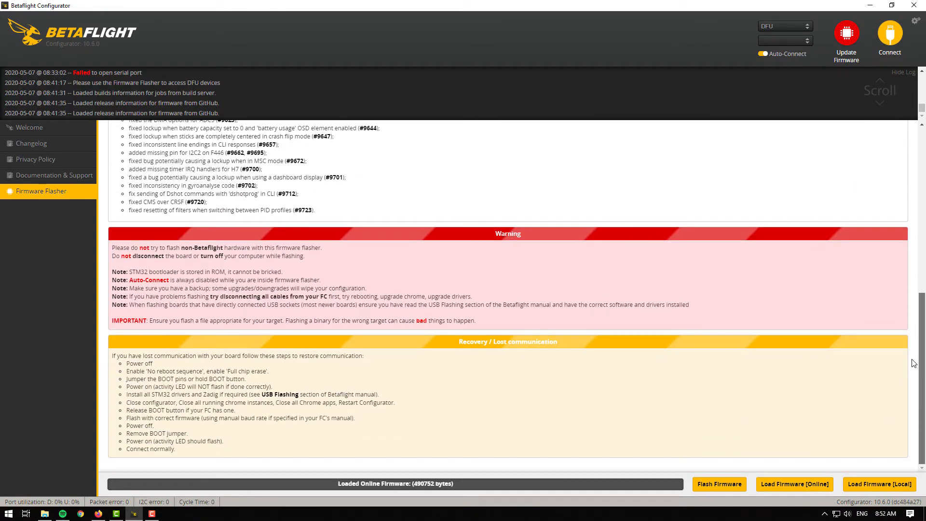
click(735, 492)
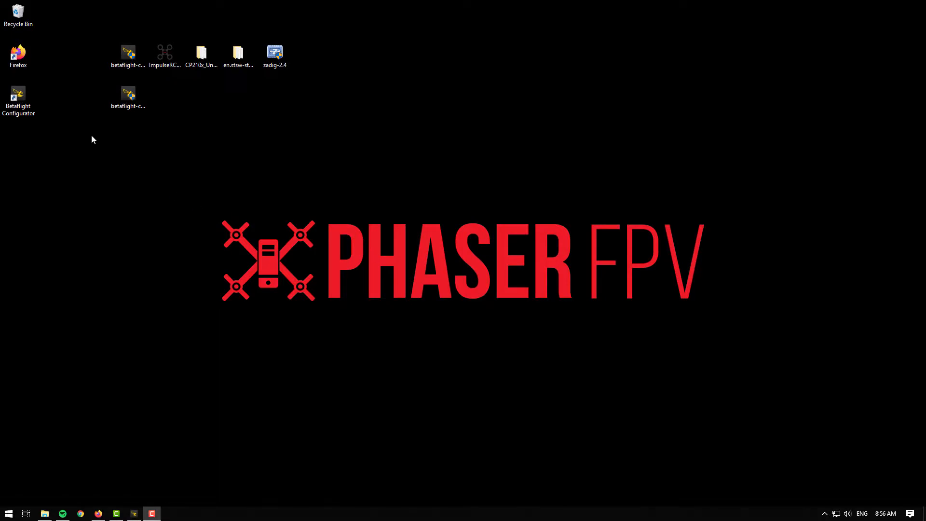
Step: Return to the Welcome page and connect to the flight controller
click(30, 94)
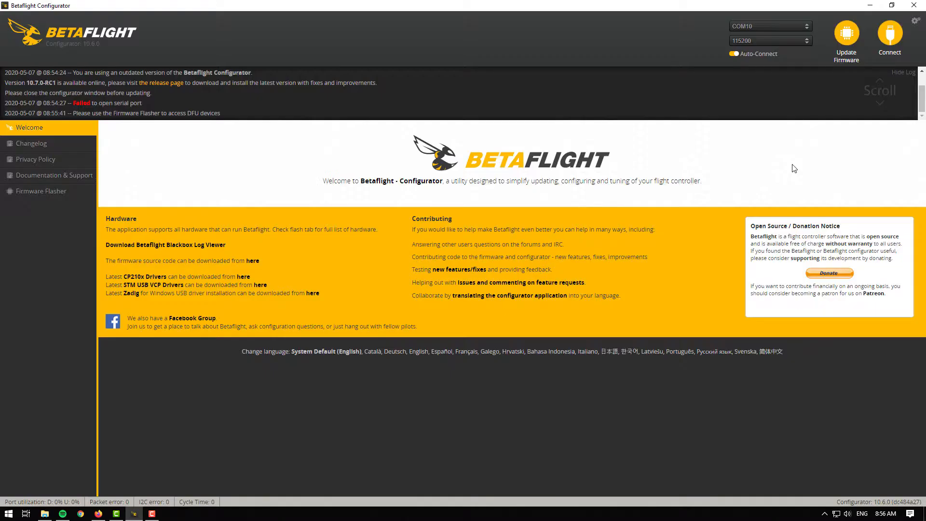
click(891, 39)
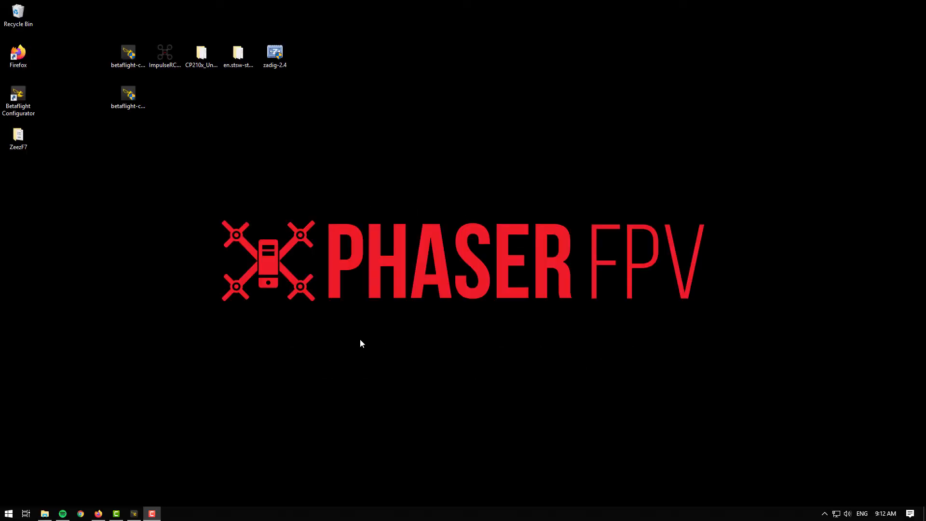
Step: Open Firefox in a new tab and search Google for BLHeli 32
click(98, 513)
click(332, 8)
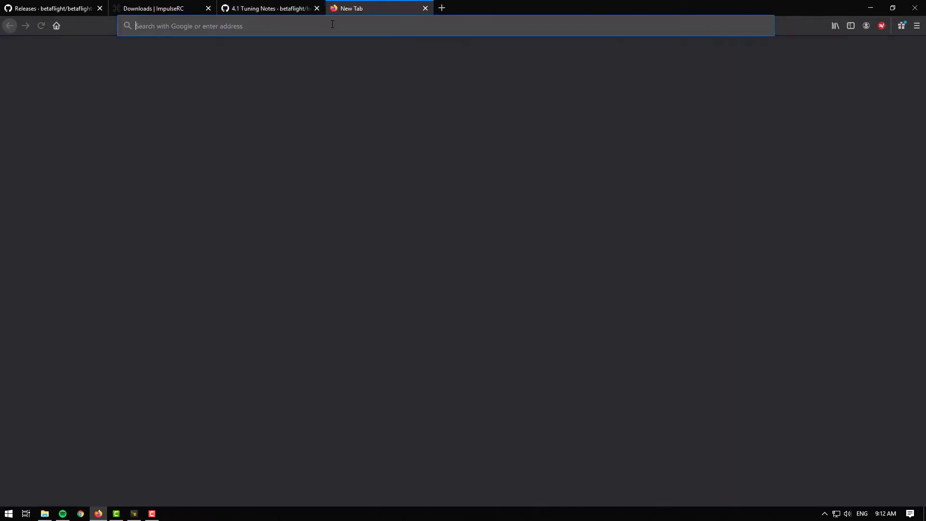
text(BLHeli 32)
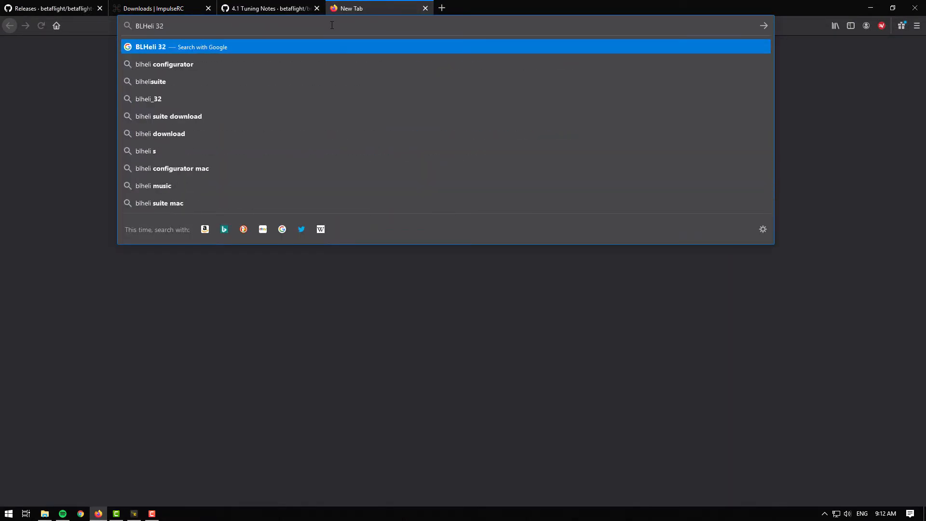
key(Return)
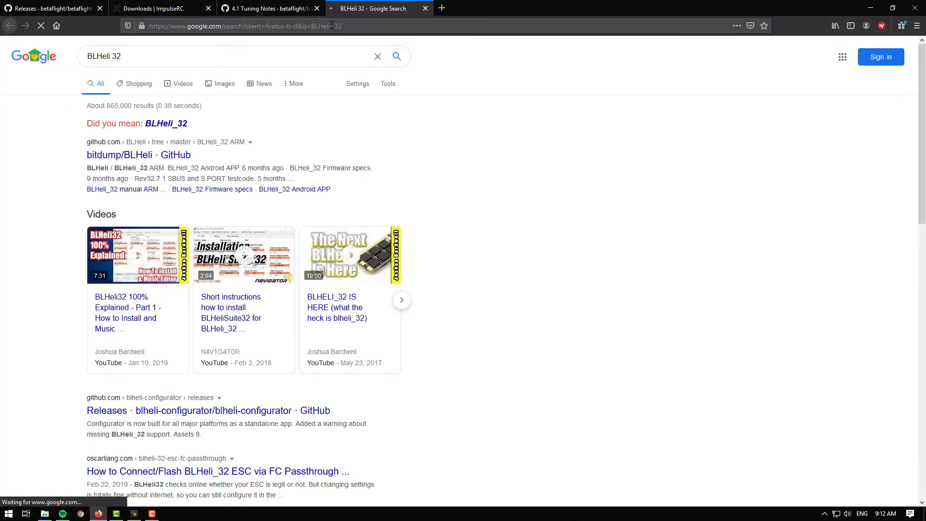
Step: Open the bitdump/BLHeli GitHub result and follow its Google Drive link to the BLHeliSuite32 downloads
click(169, 125)
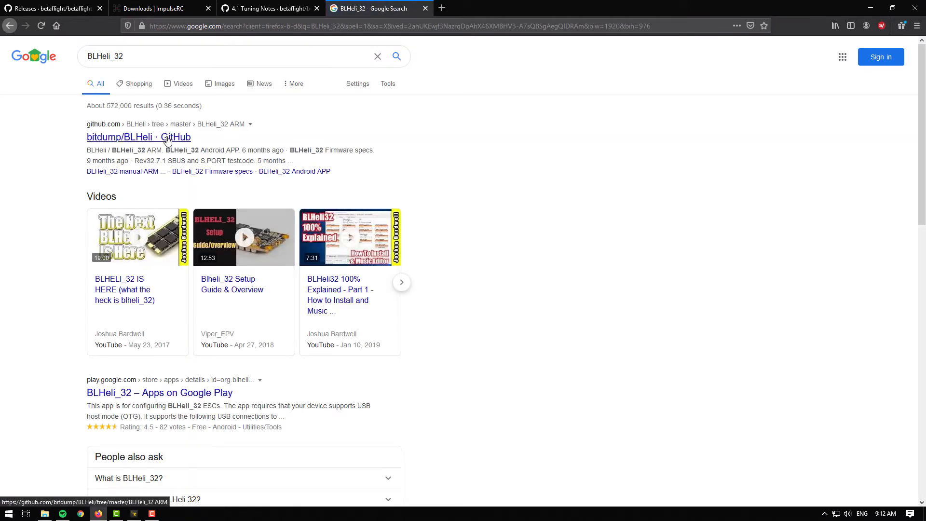
click(167, 138)
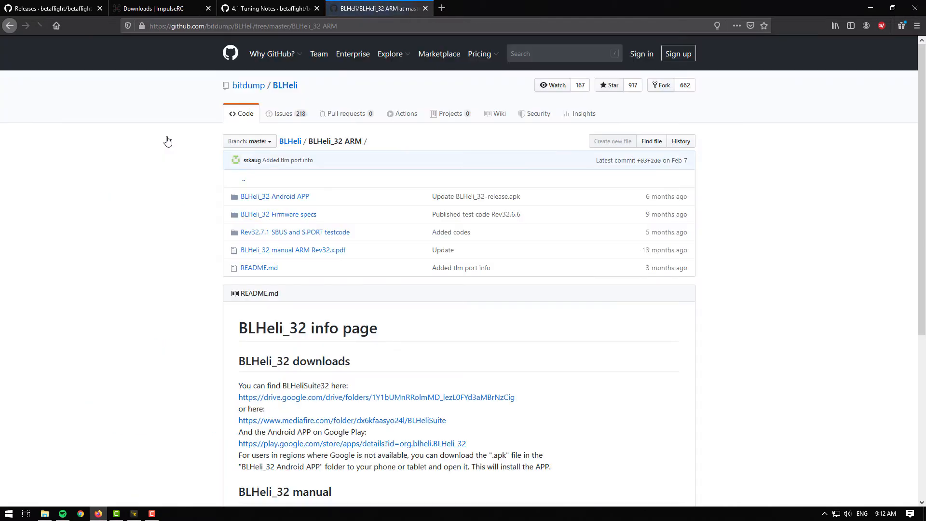
scroll(168, 141, down, 2)
scroll(169, 140, down, 1)
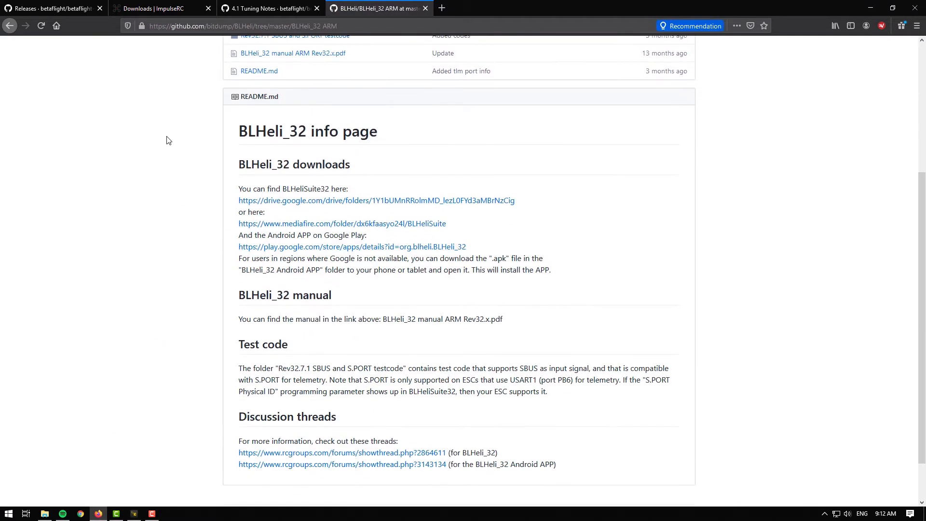
click(487, 206)
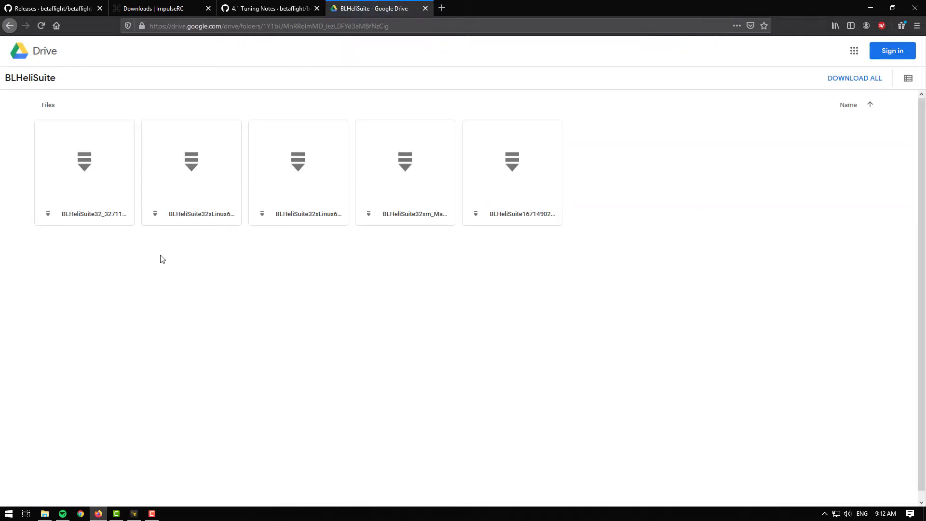
Step: Download the BLHeliSuite32_32711.zip file from the Drive folder and save it to disk
click(108, 205)
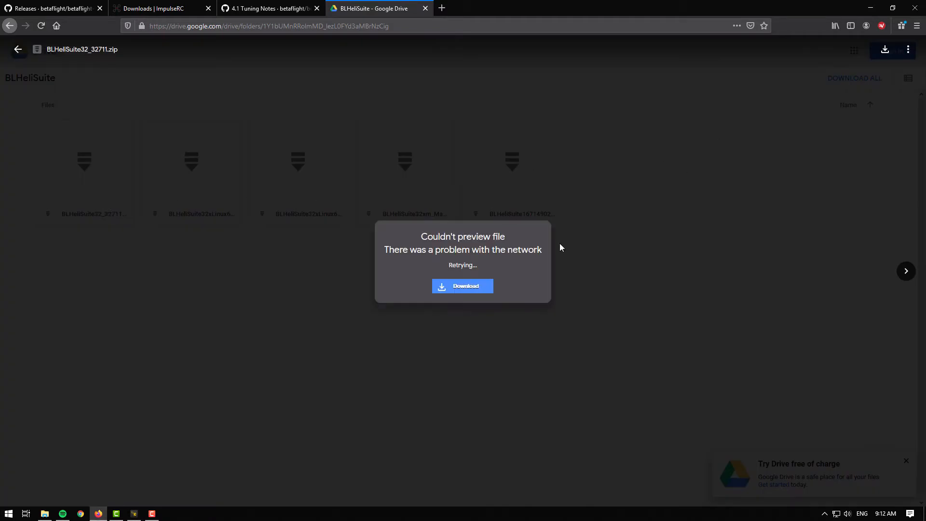
click(473, 289)
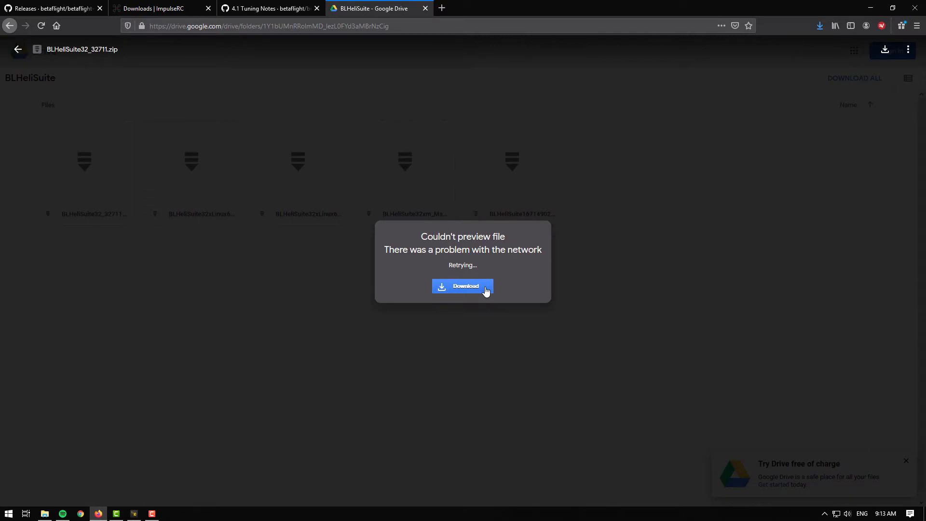
click(871, 9)
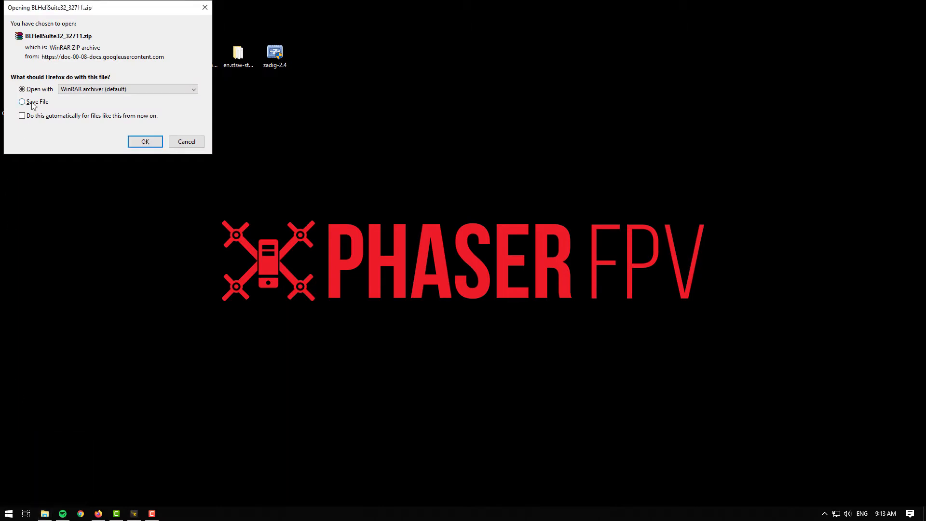
click(33, 103)
click(146, 140)
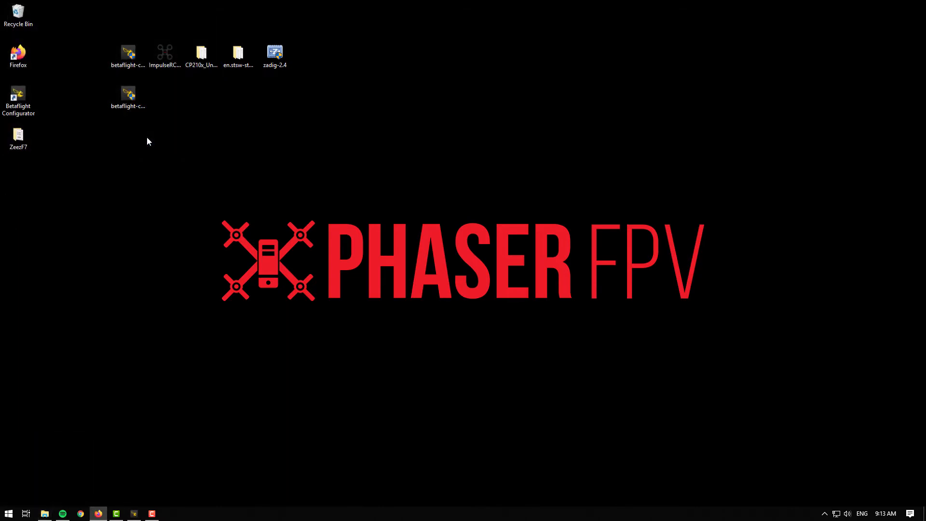
Step: Move the downloaded BLHeliSuite32 zip from the Downloads folder onto the desktop
click(44, 513)
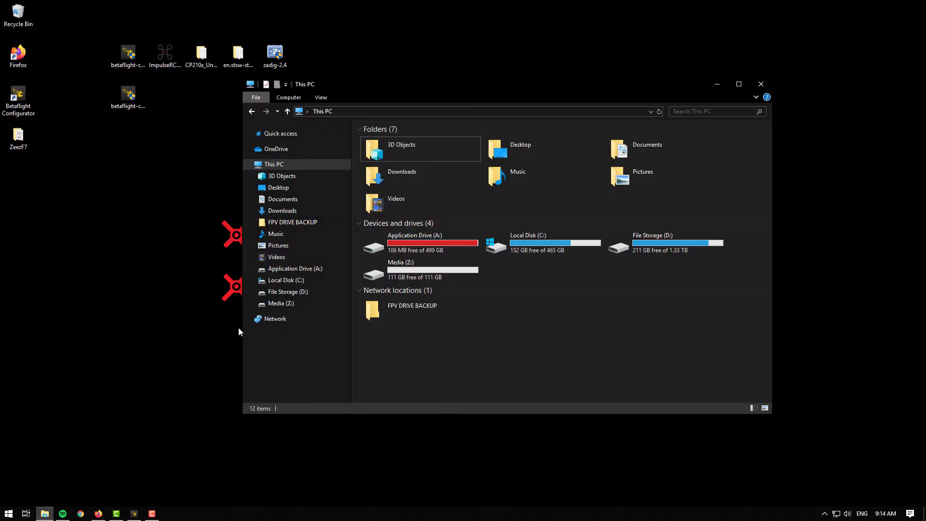
click(396, 183)
double_click(395, 180)
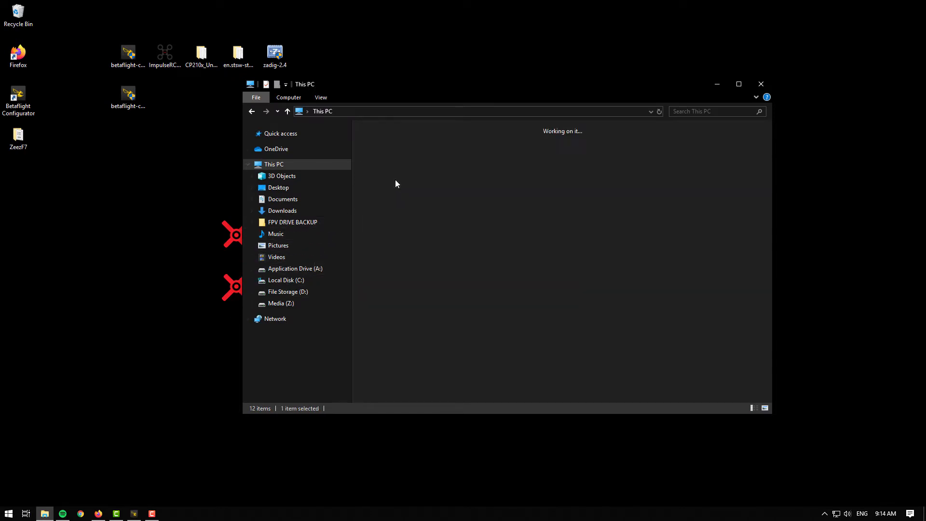
drag(388, 163, 347, 67)
click(758, 85)
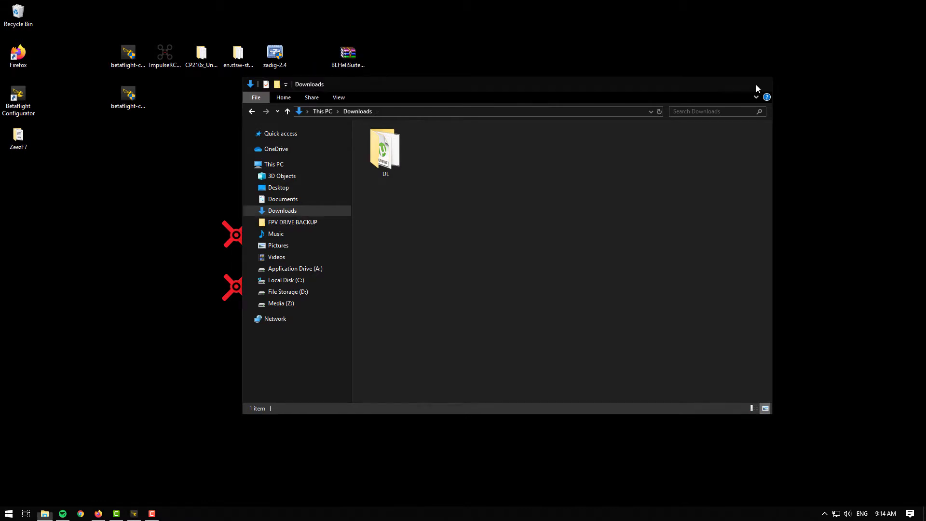
Step: Extract the BLHeliSuite32 zip on the desktop and place the extracted folder beside it
right_click(349, 60)
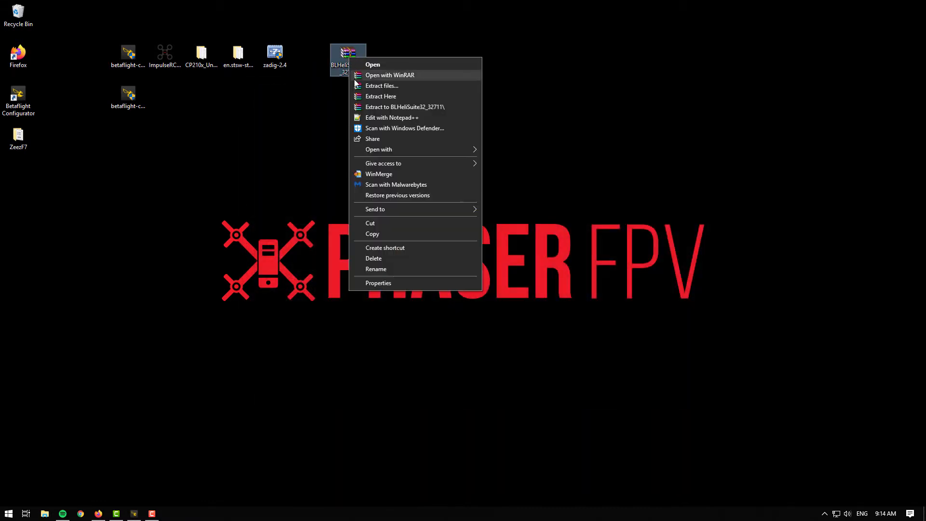
click(413, 95)
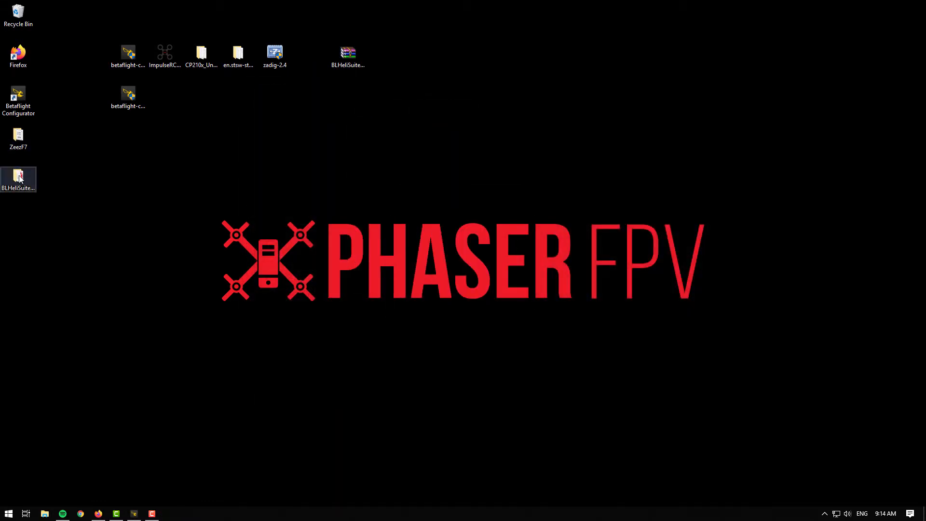
drag(28, 178, 349, 84)
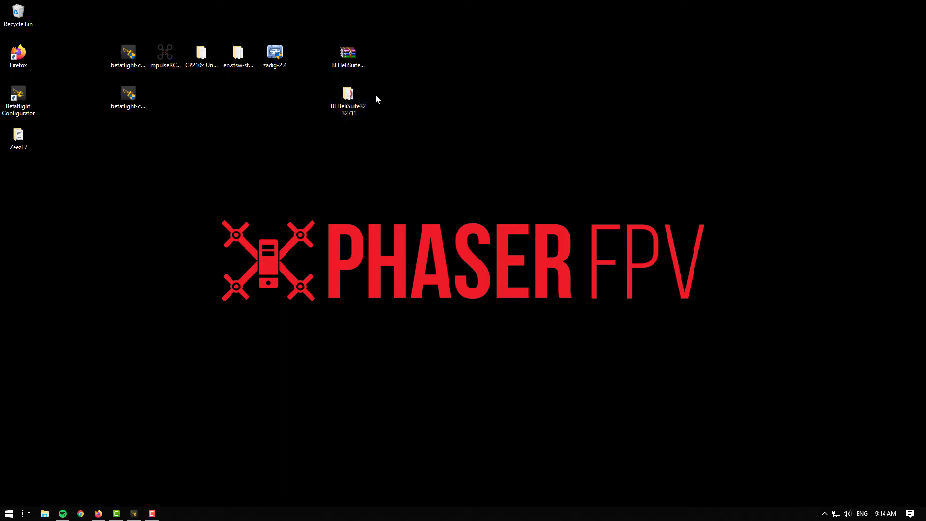
Step: Launch BLHeliSuite32 from the extracted folder and connect to the ESCs on COM10 at 115200 baud
double_click(358, 98)
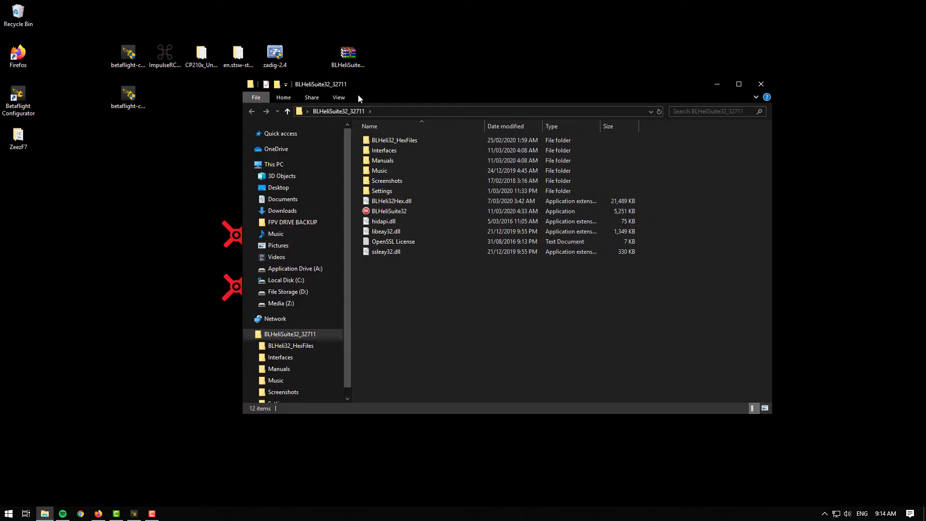
double_click(450, 211)
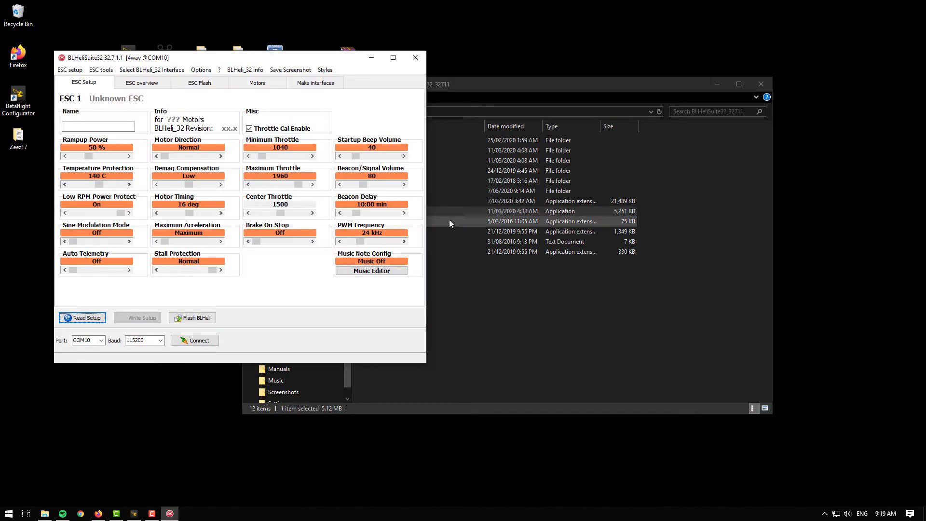
click(212, 341)
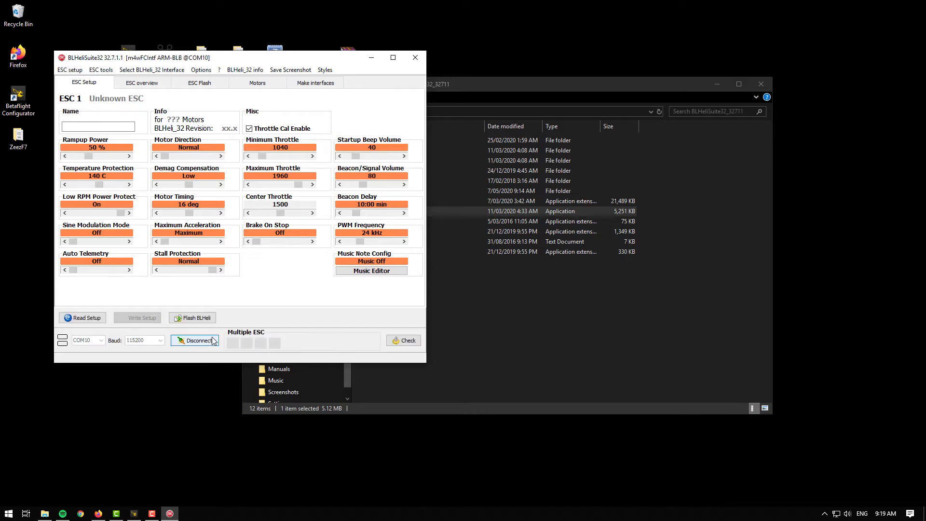
Step: Read the ESC setup, retrying after the first attempt's error is dismissed
click(97, 319)
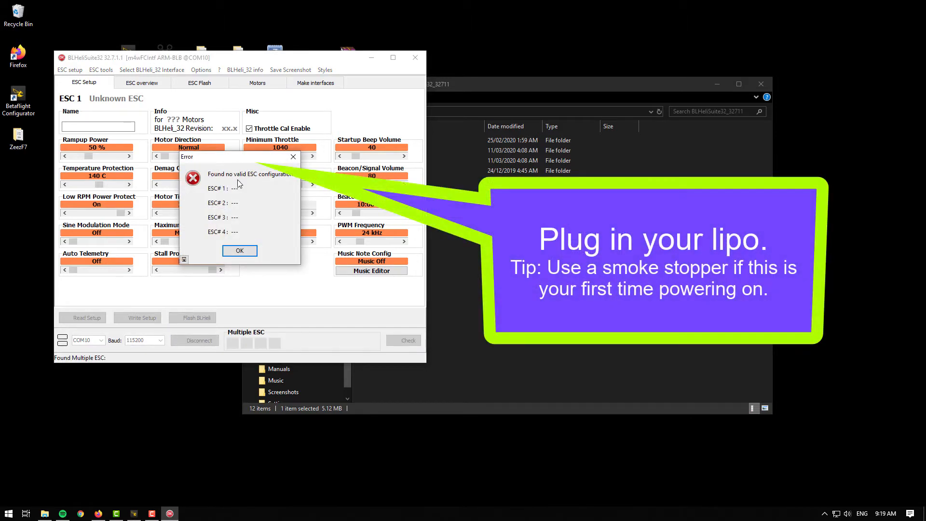
click(239, 250)
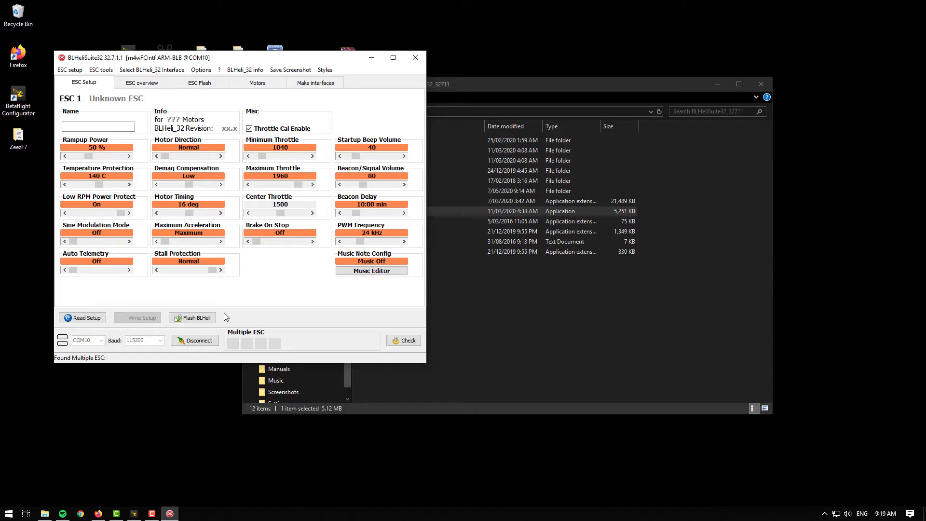
click(99, 318)
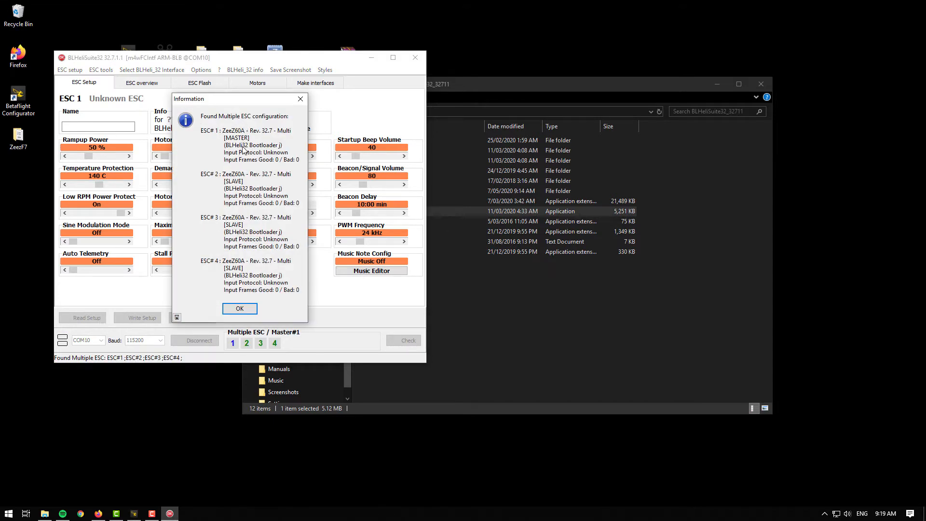
click(239, 309)
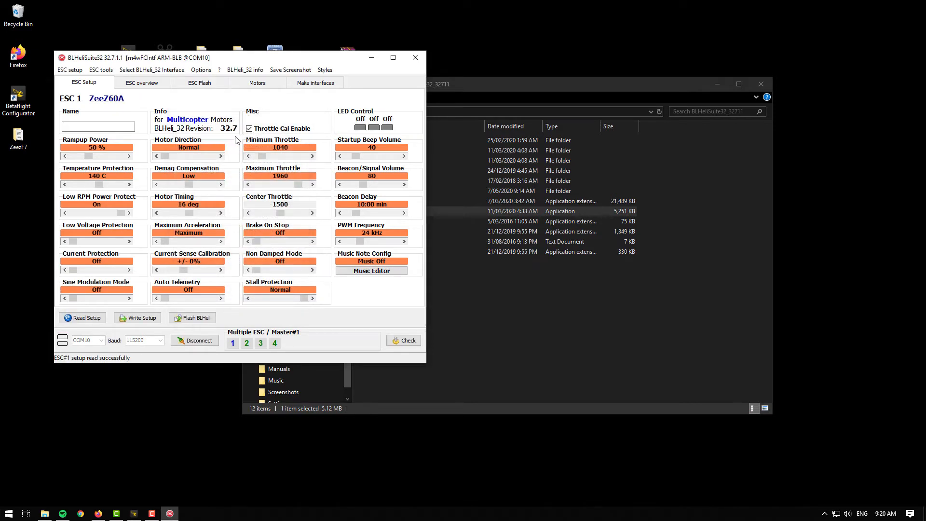
Step: Flash the ESCs with the latest BLHeli_32 revision 32.7 ZeeZ60A firmware and confirm the flash
click(213, 317)
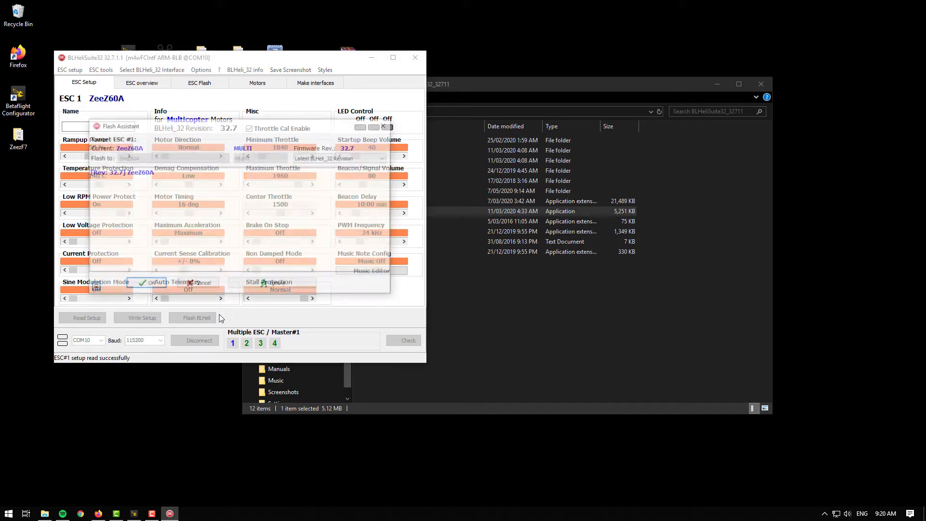
click(149, 173)
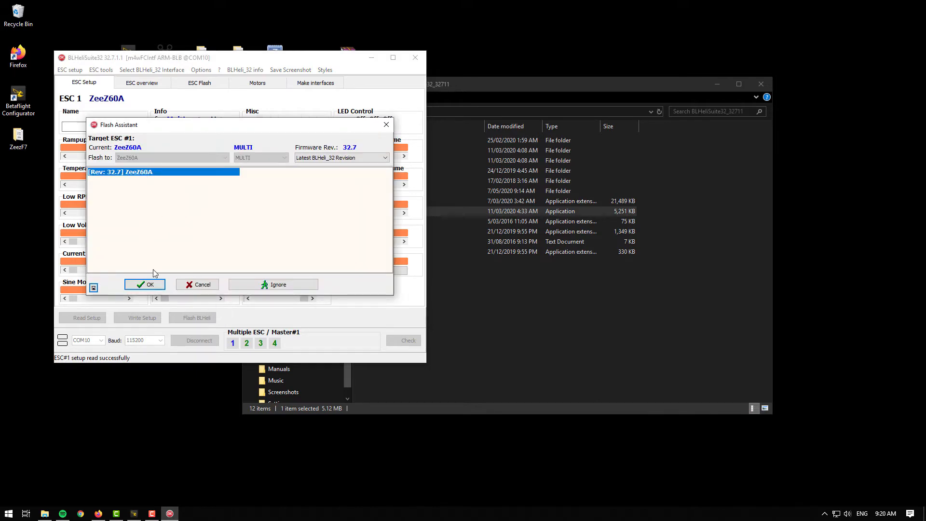
click(158, 284)
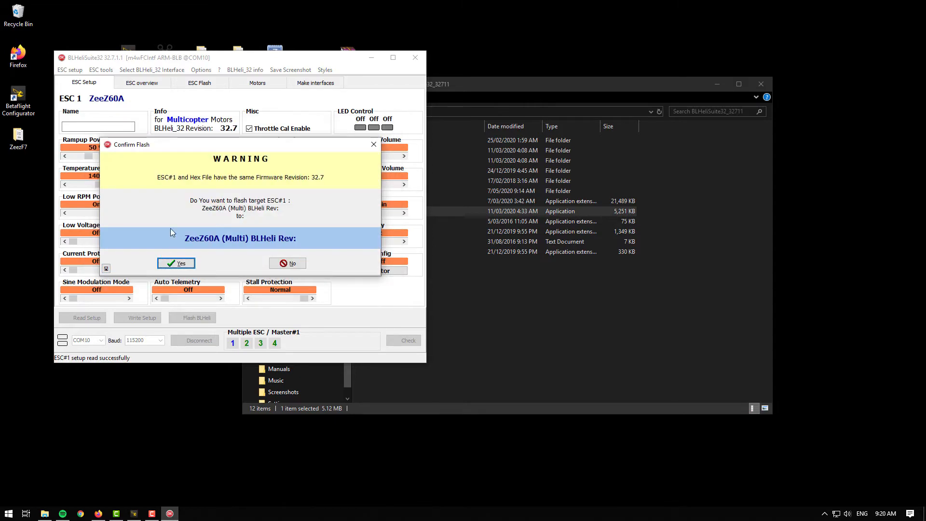
click(188, 263)
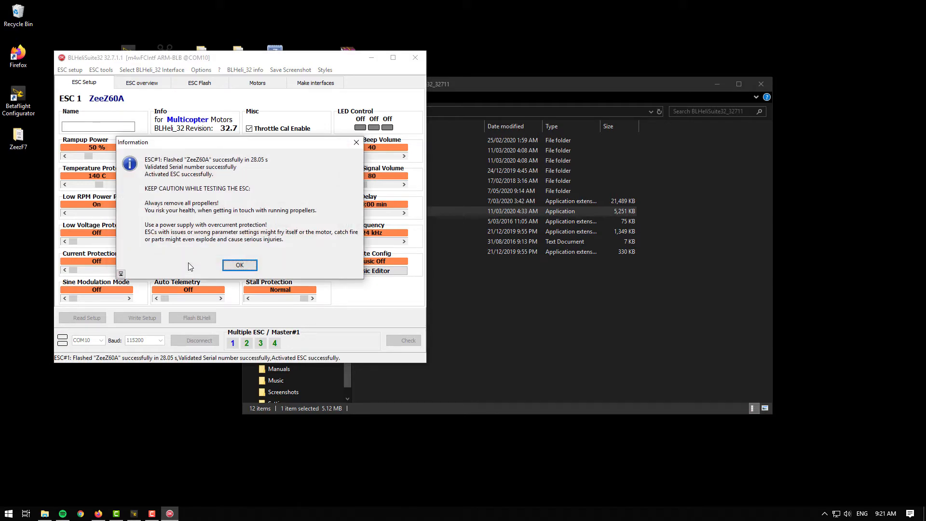
click(249, 270)
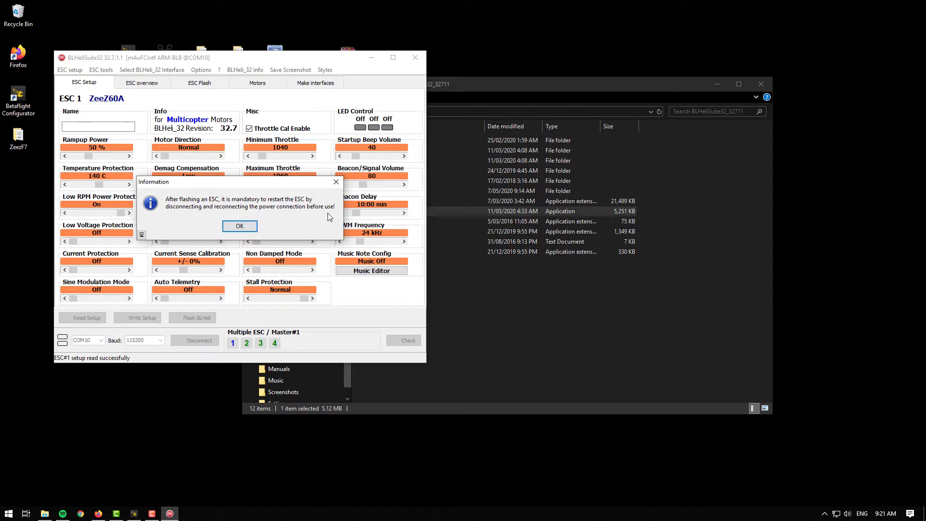
click(247, 225)
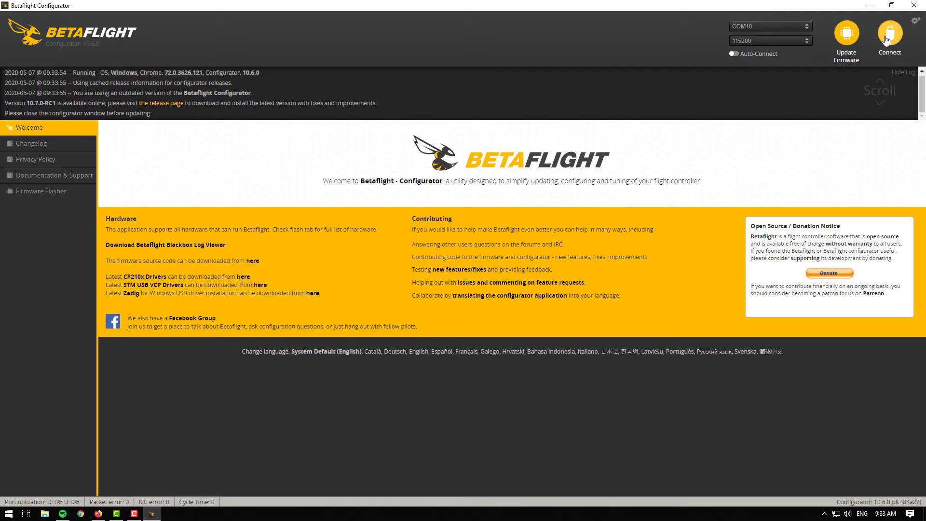
Step: Switch to Betaflight Configurator, connect to the flight controller and set the ESC/Motor protocol to DSHOT300
click(887, 40)
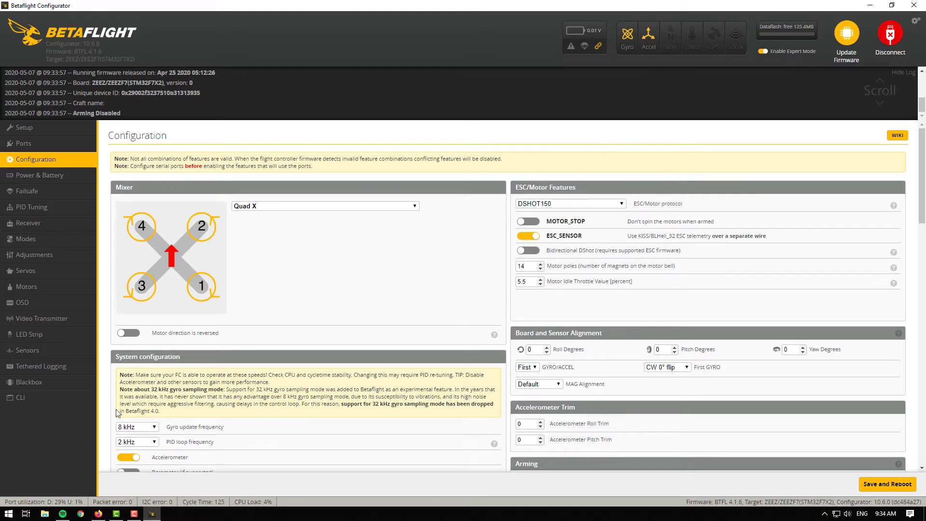
click(613, 205)
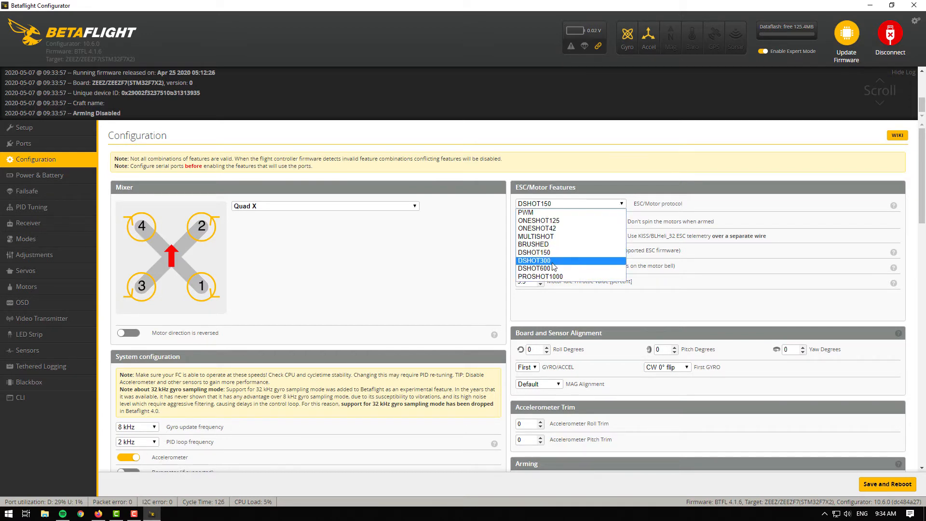
click(588, 265)
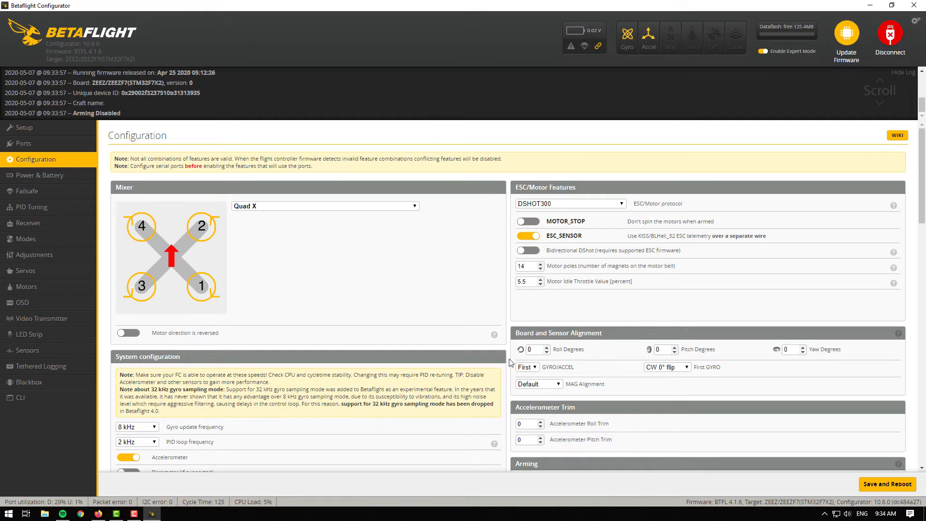
Step: Set both the gyro update frequency and PID loop frequency to 4 kHz, then save and reboot
click(154, 429)
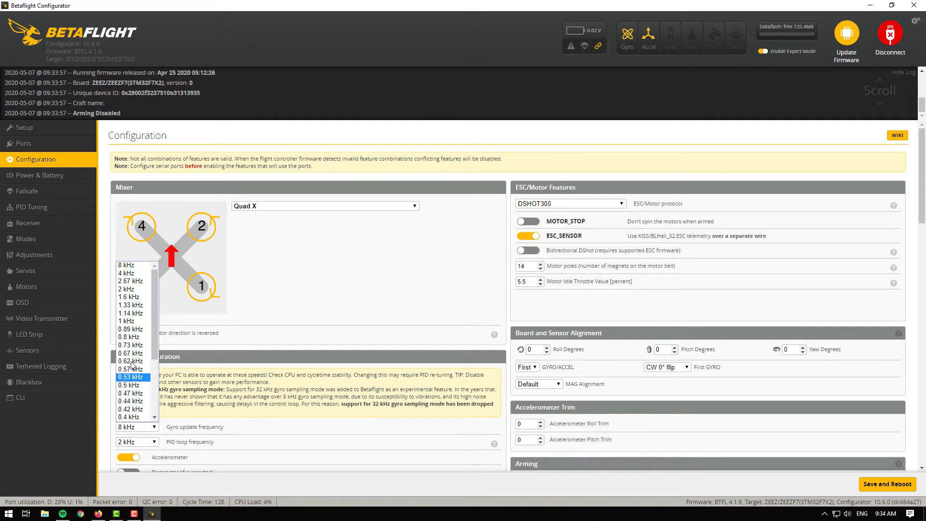
click(141, 274)
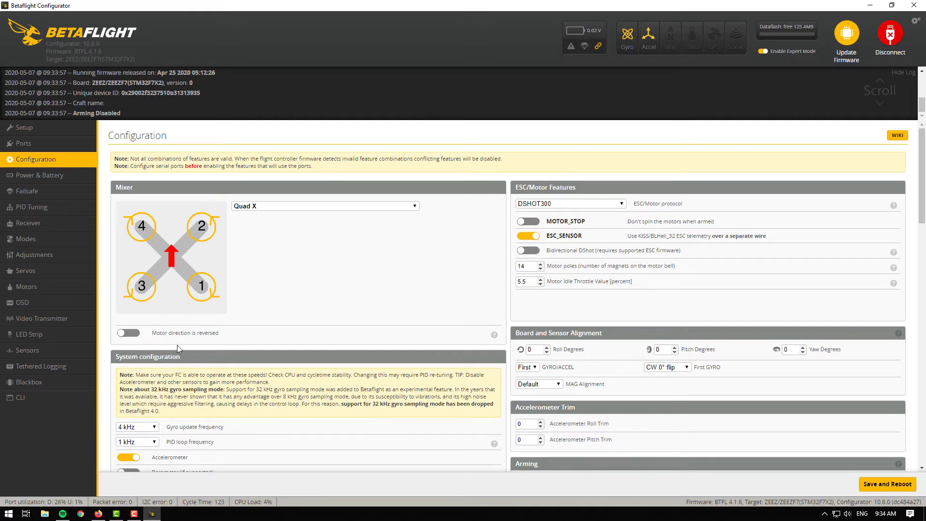
click(154, 445)
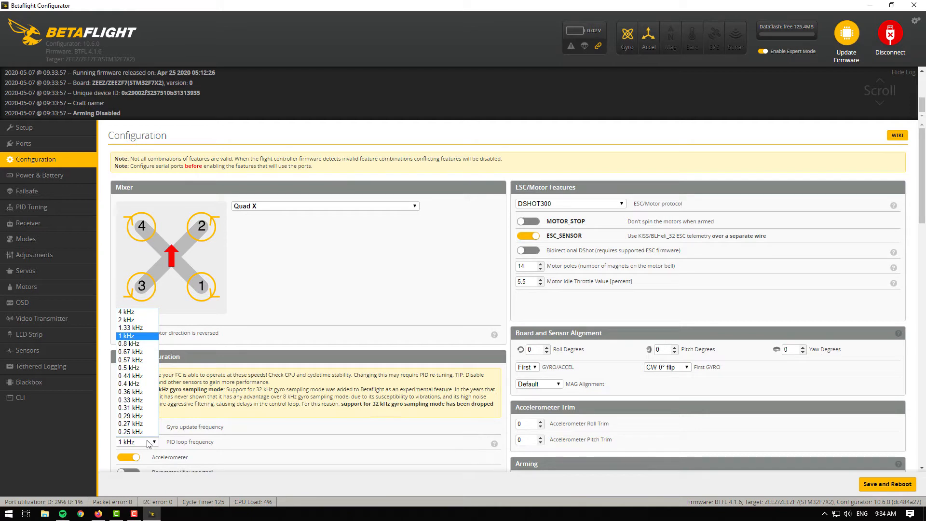
click(143, 318)
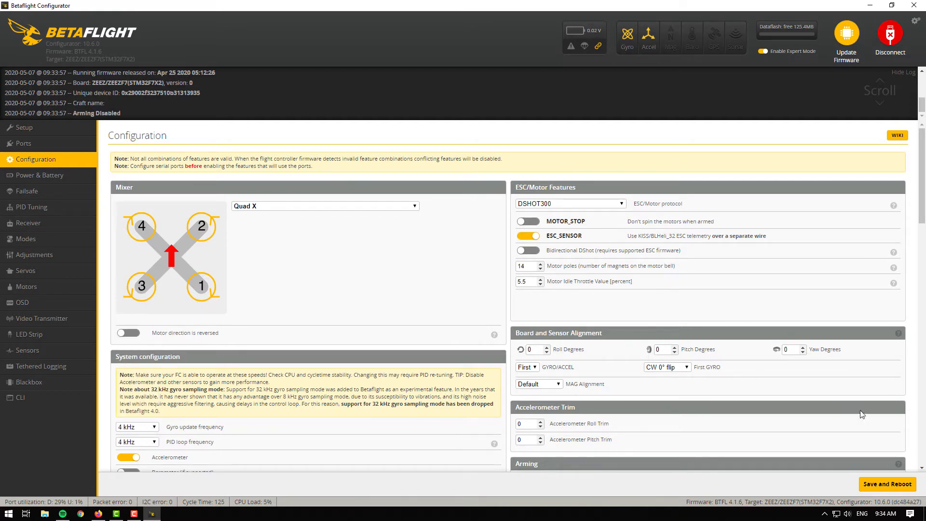
click(912, 488)
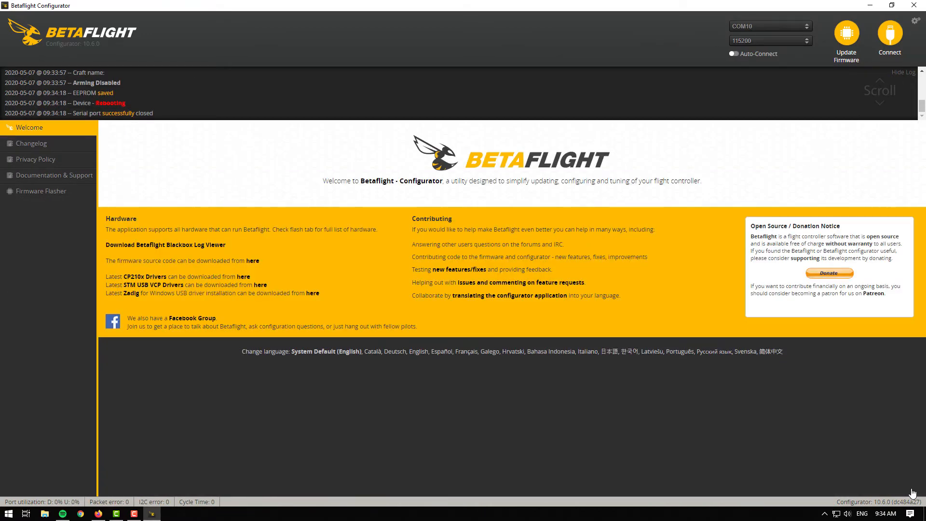
Step: Reconnect, run the tasks command in the CLI and examine the gyro/PID loop rate in the output
click(890, 34)
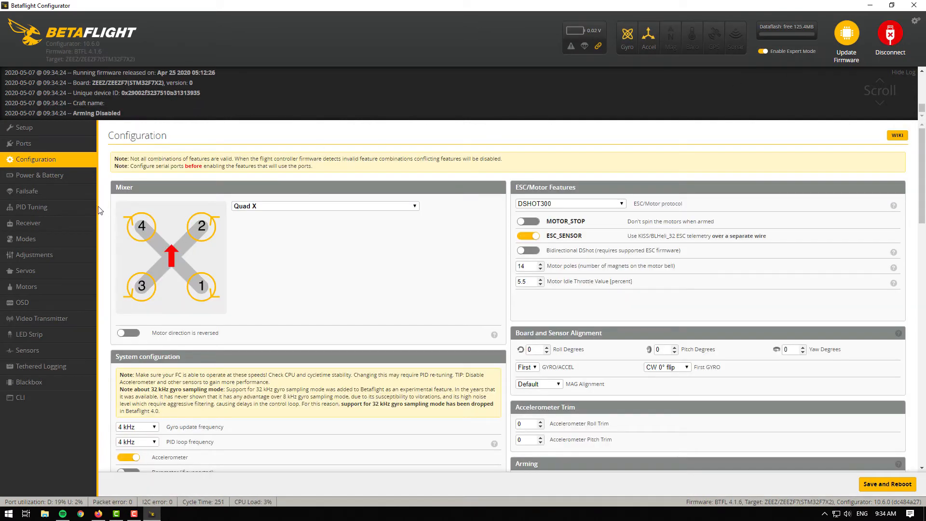
click(56, 397)
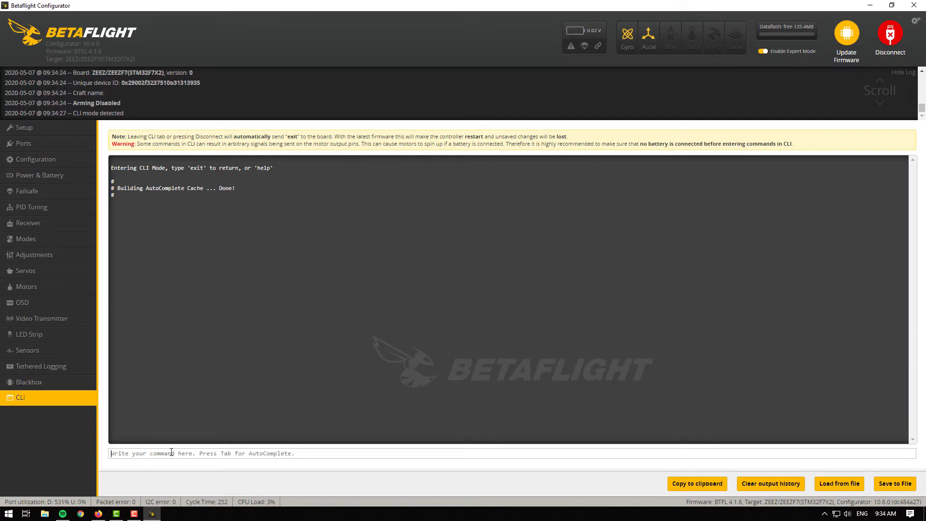
text(t)
text(asks)
key(Return)
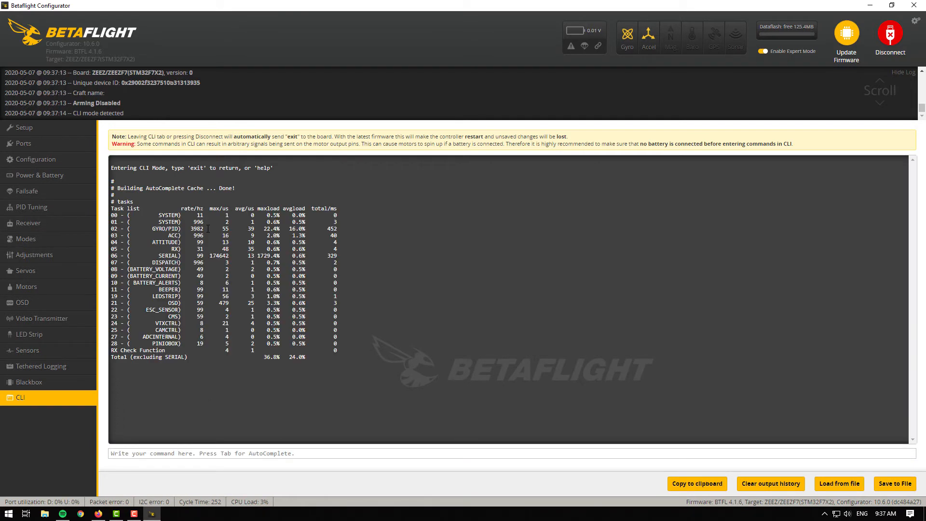
drag(188, 228, 206, 228)
drag(264, 228, 279, 229)
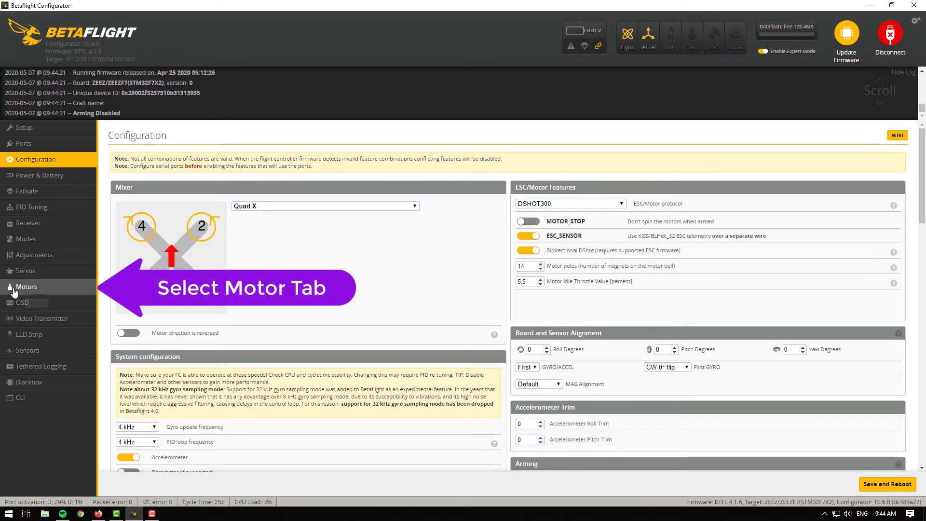
Step: Open the Motors tab, enable motor test mode, spin the motors to check their direction, then disable test mode
click(80, 288)
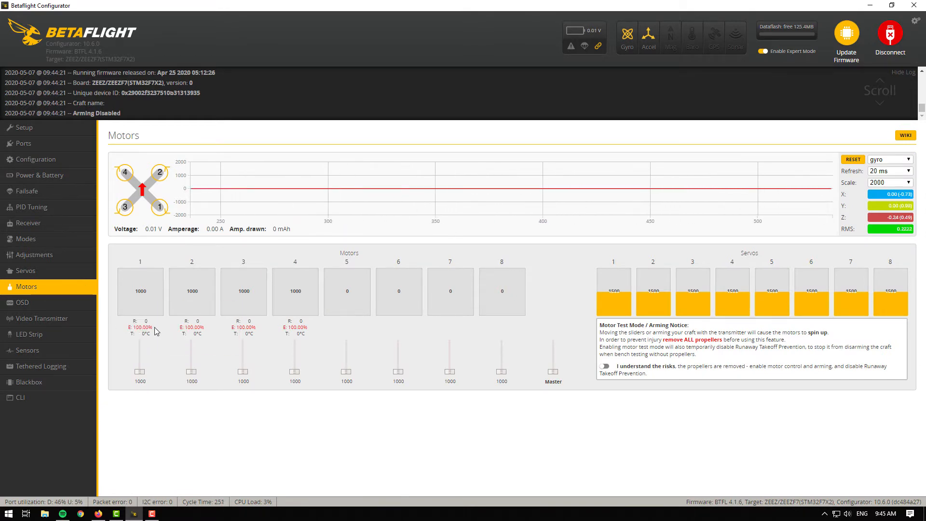
mouse_move(162, 328)
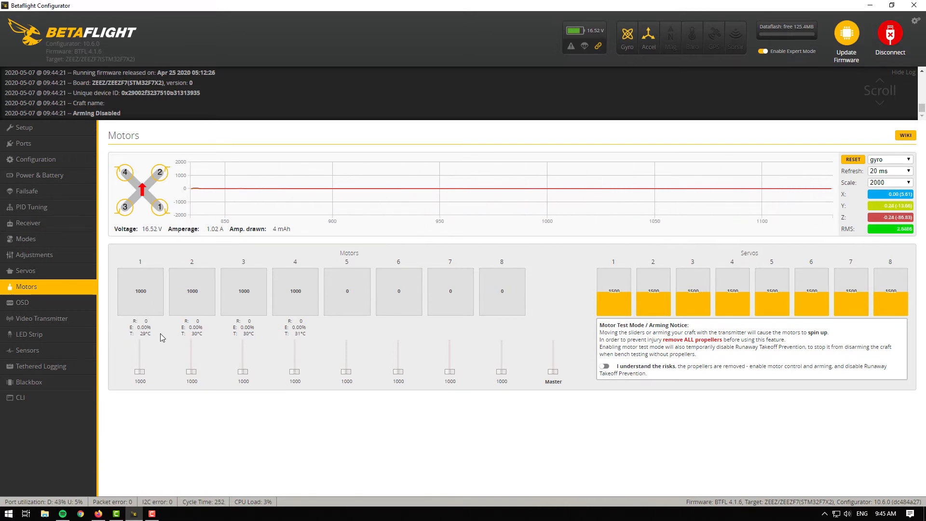
drag(663, 339, 723, 340)
click(605, 367)
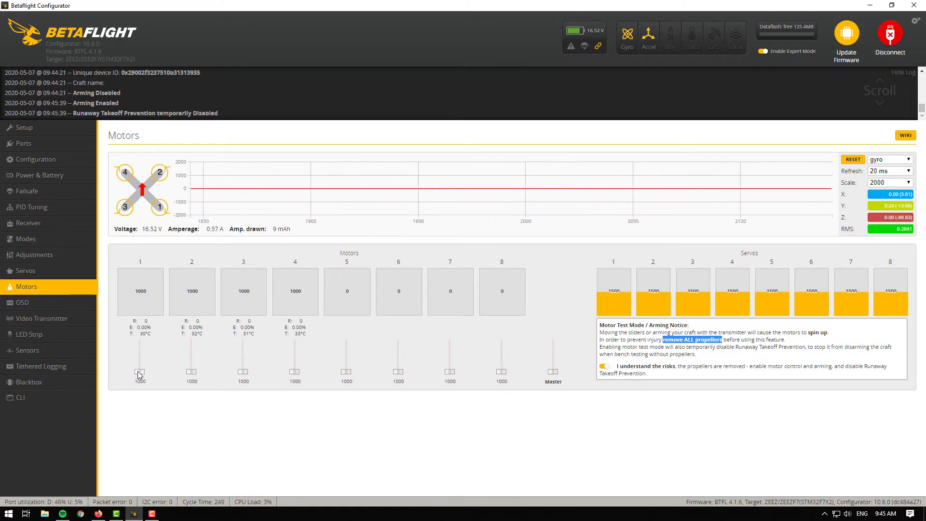
drag(140, 372, 295, 380)
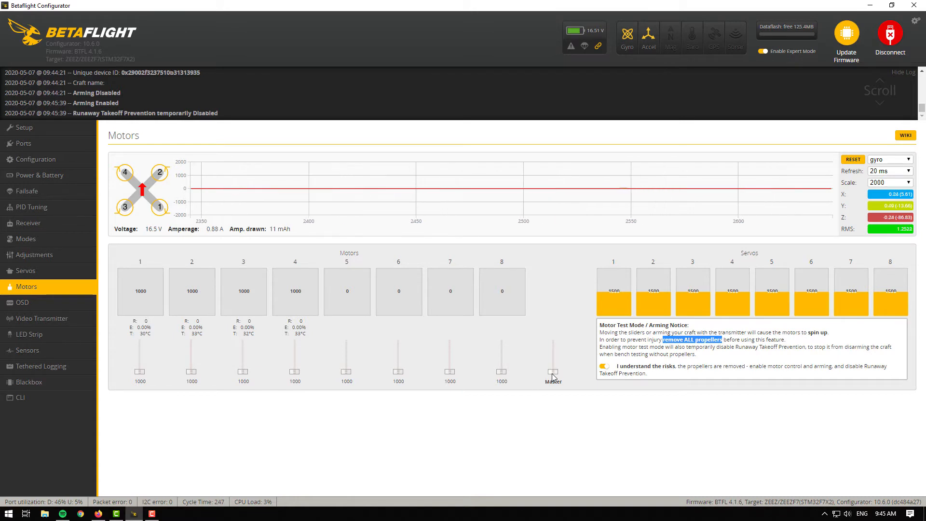
drag(553, 371, 554, 380)
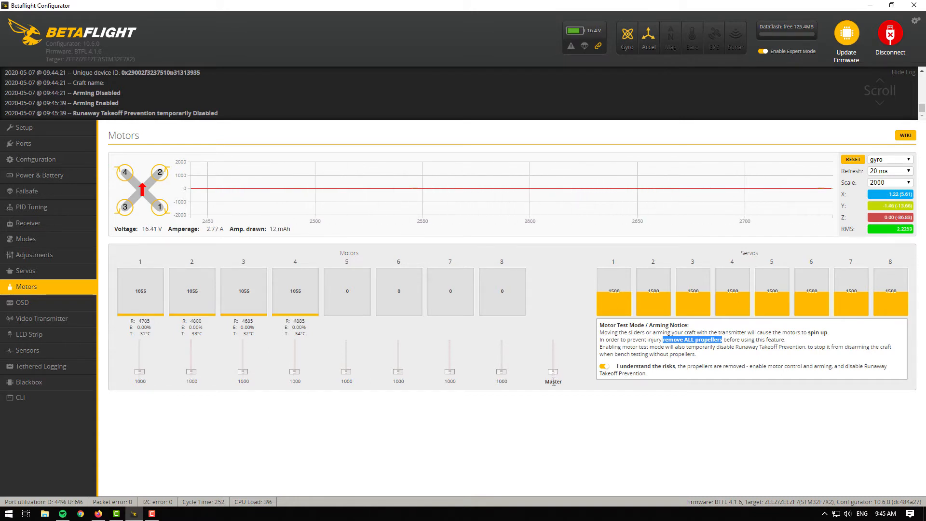
click(605, 366)
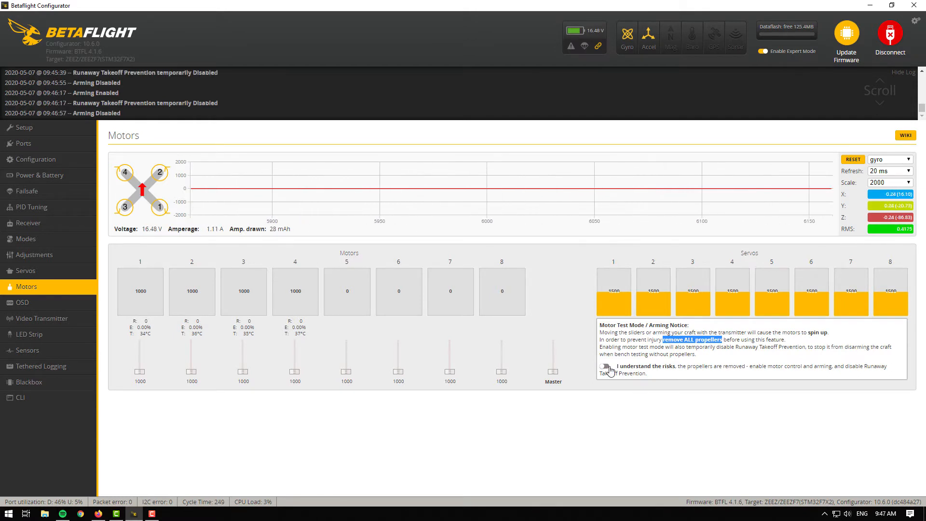
Step: Disconnect from the flight controller, minimize Betaflight Configurator and launch BLHeliSuite32 from its folder
click(890, 37)
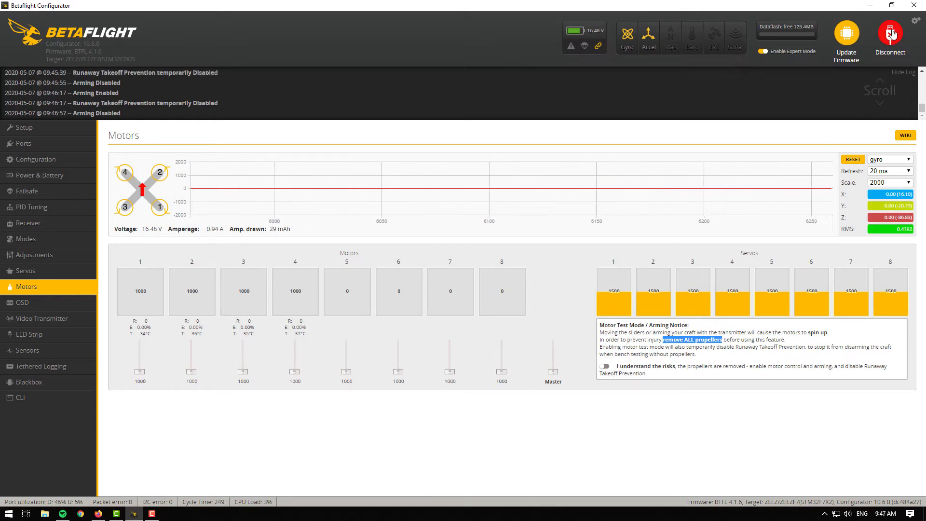
click(871, 6)
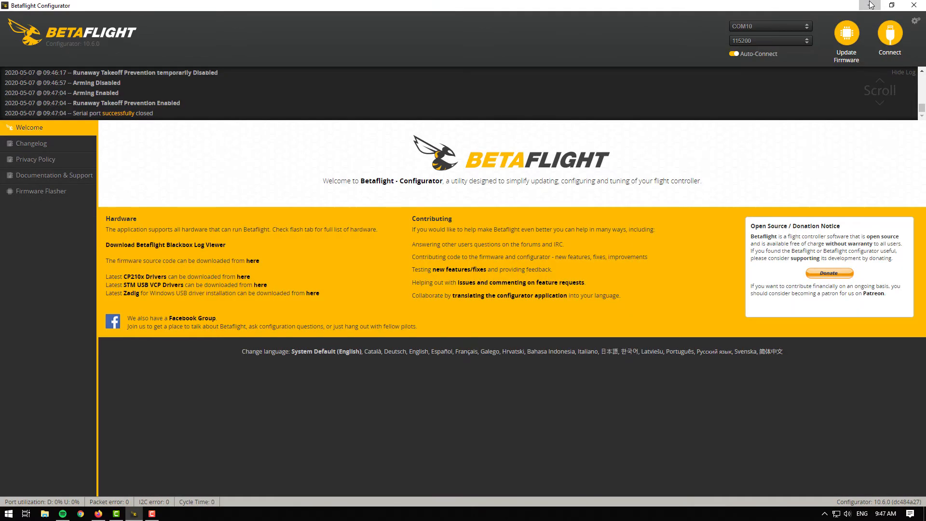
double_click(339, 99)
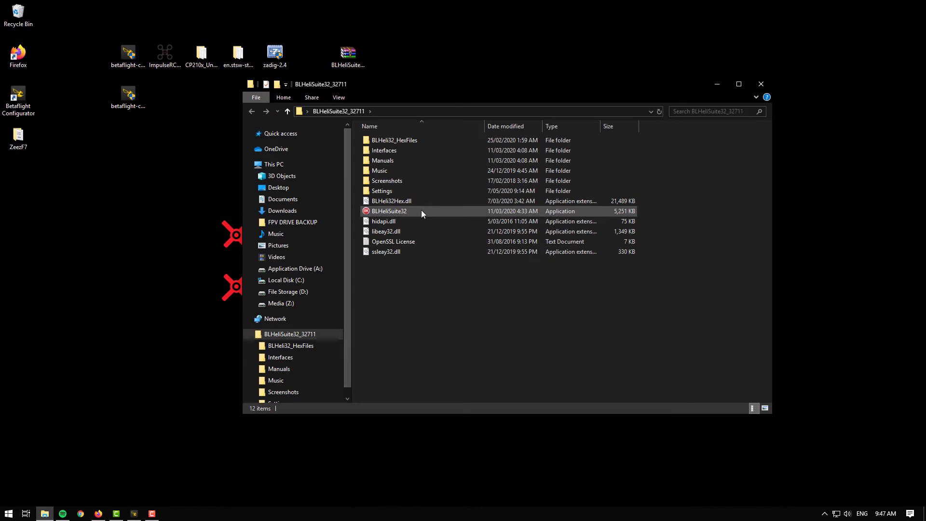
double_click(424, 211)
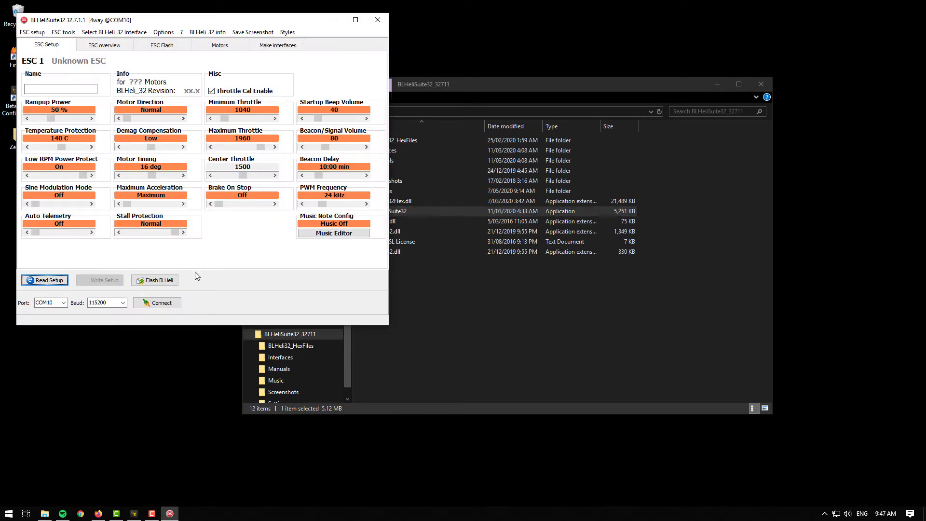
Step: Connect BLHeliSuite32 to the ESCs and read their setup, dismissing the multiple-ESC information dialog
click(177, 302)
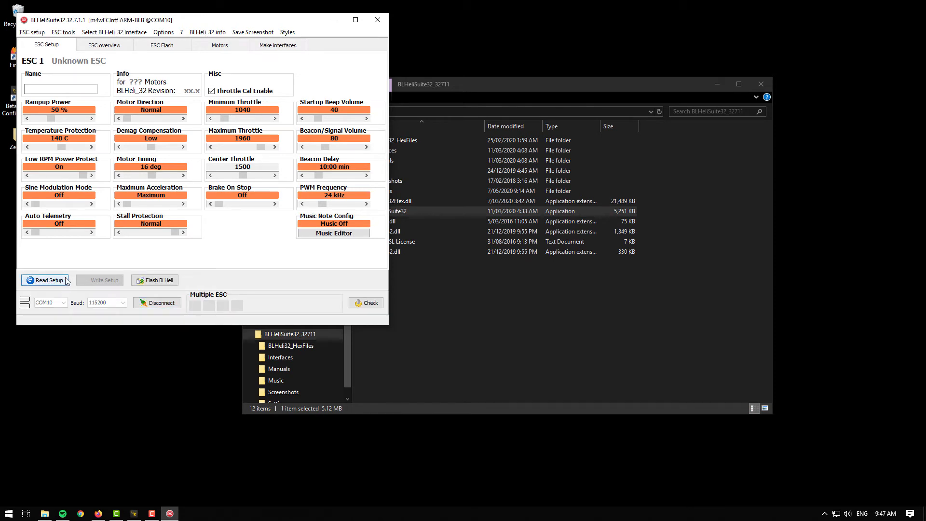
click(47, 280)
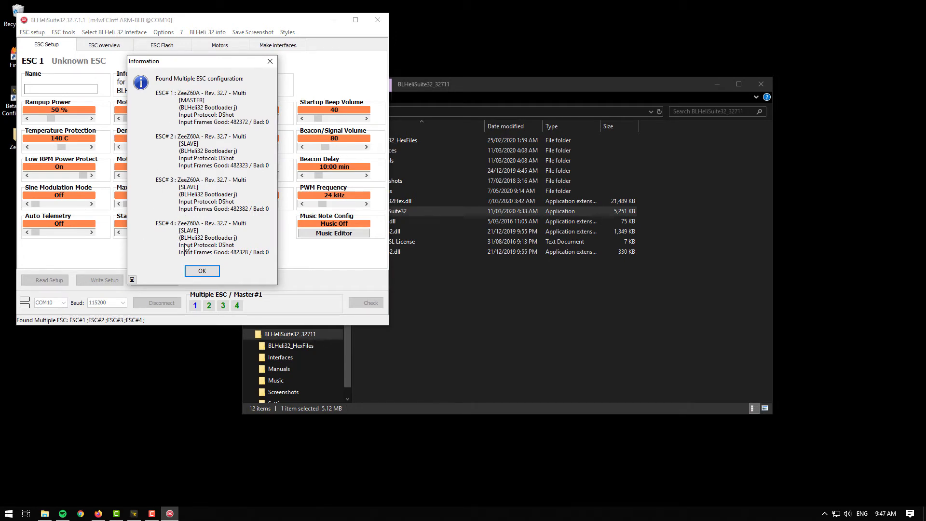
click(212, 270)
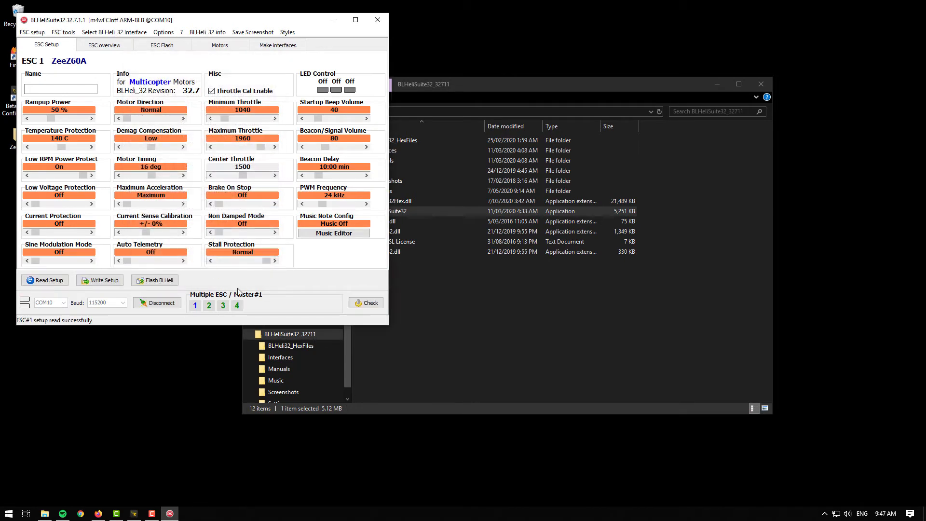
Step: Select ESC 1 alone, set its Motor Direction to Reversed and write the setup
click(195, 306)
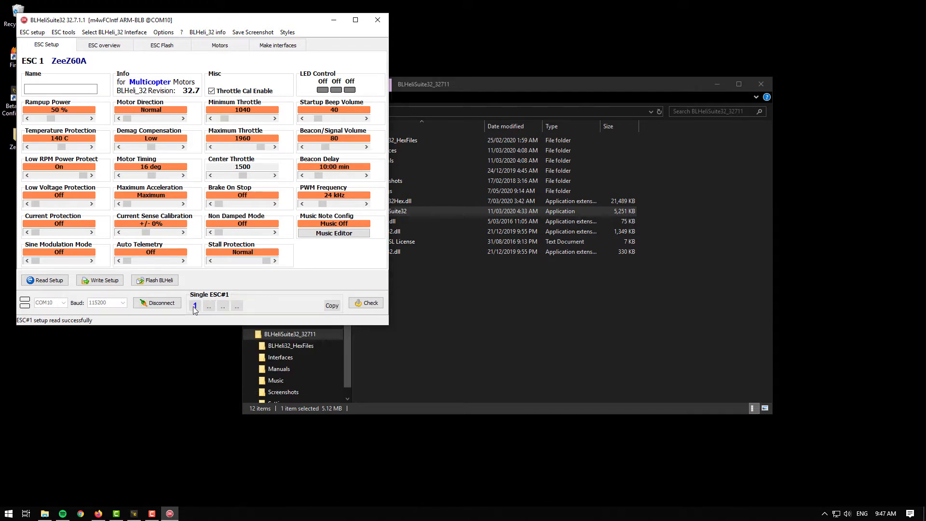
click(183, 119)
click(107, 281)
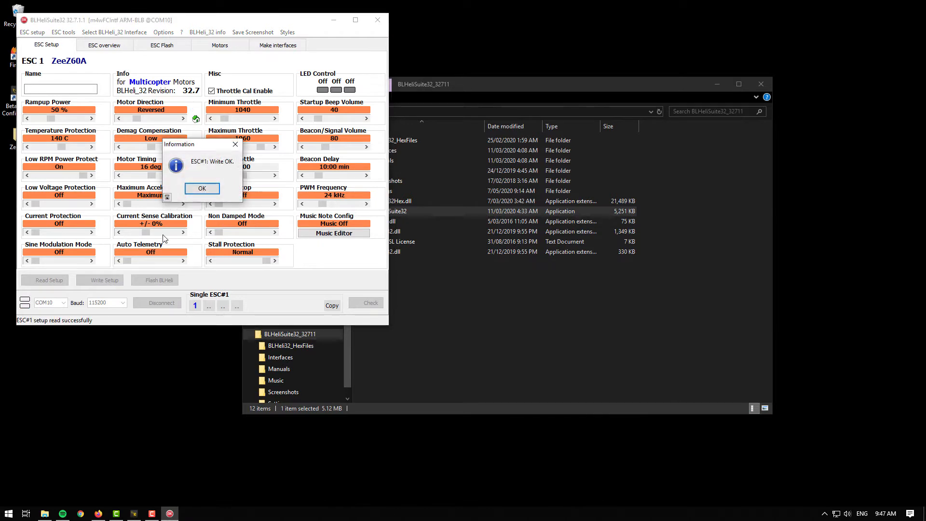
click(202, 189)
Step: Select ESC 4 alone, set its Motor Direction to Reversed and write the setup
click(236, 305)
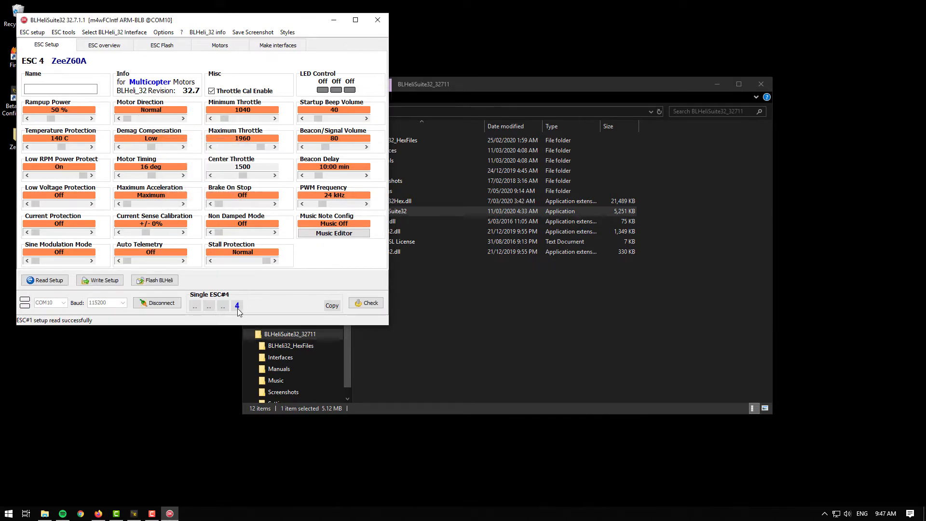
click(183, 119)
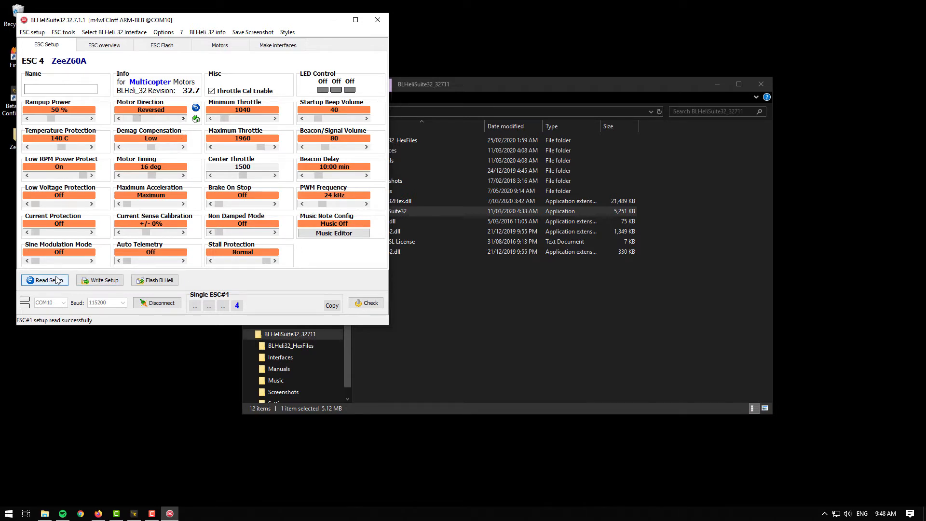
click(123, 280)
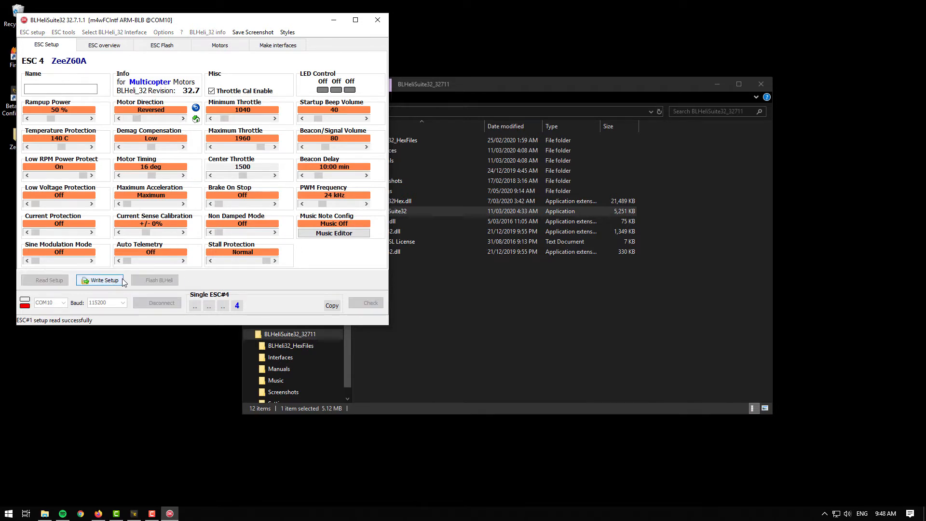
click(201, 188)
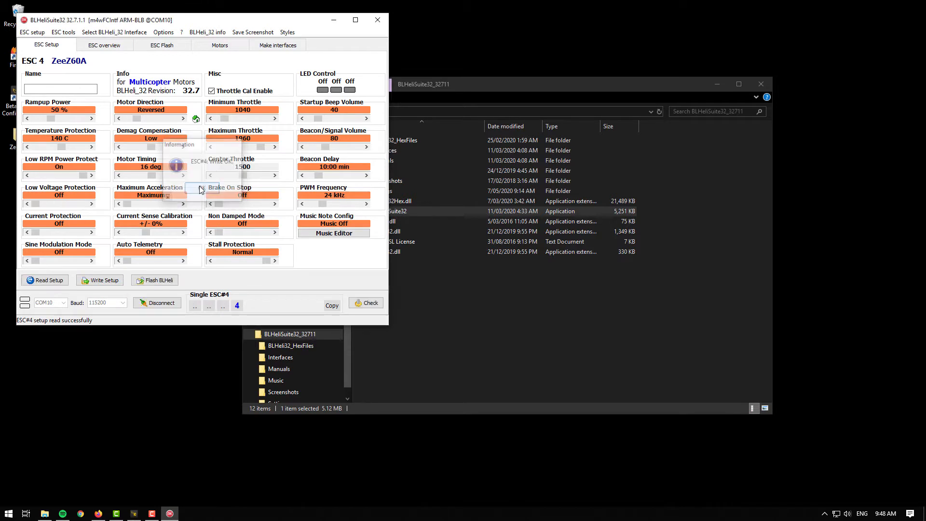
Step: Disconnect from the ESCs, close BLHeliSuite32 and the file explorer, and return to Betaflight Configurator
click(179, 303)
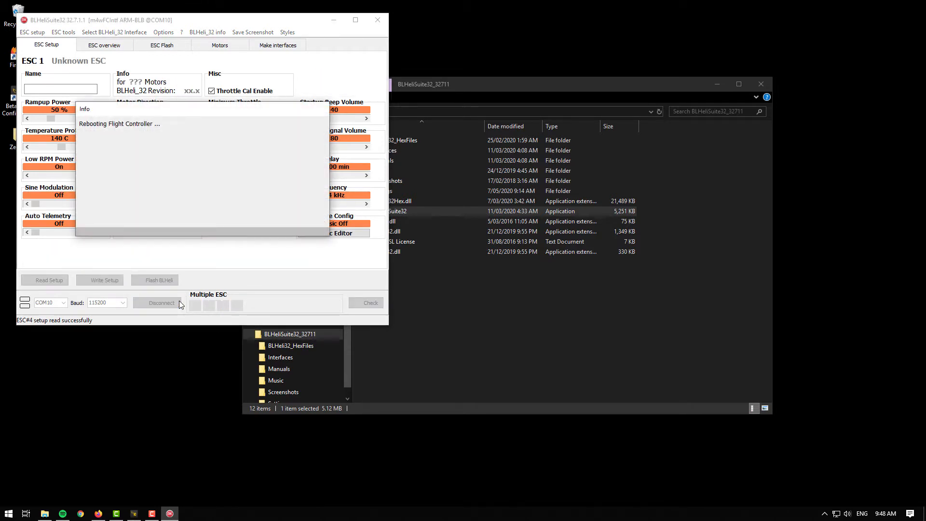
click(769, 83)
click(381, 20)
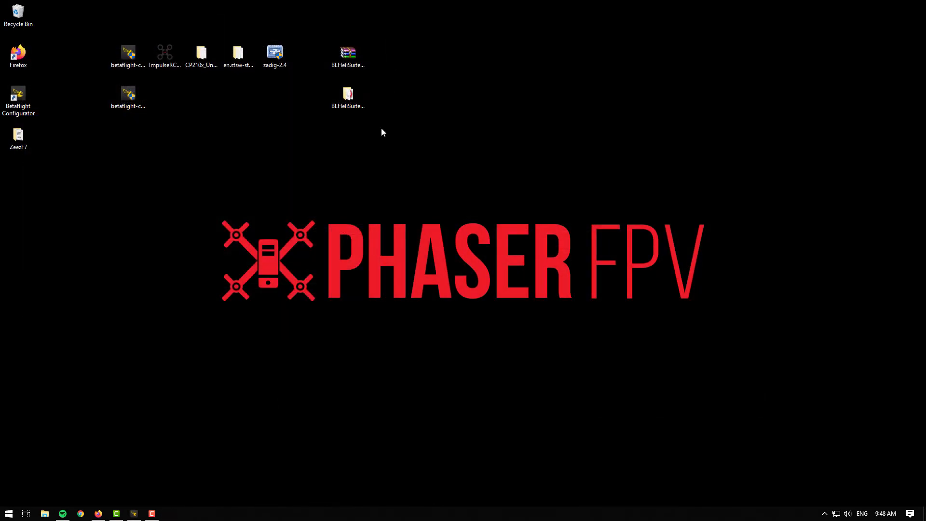
click(135, 512)
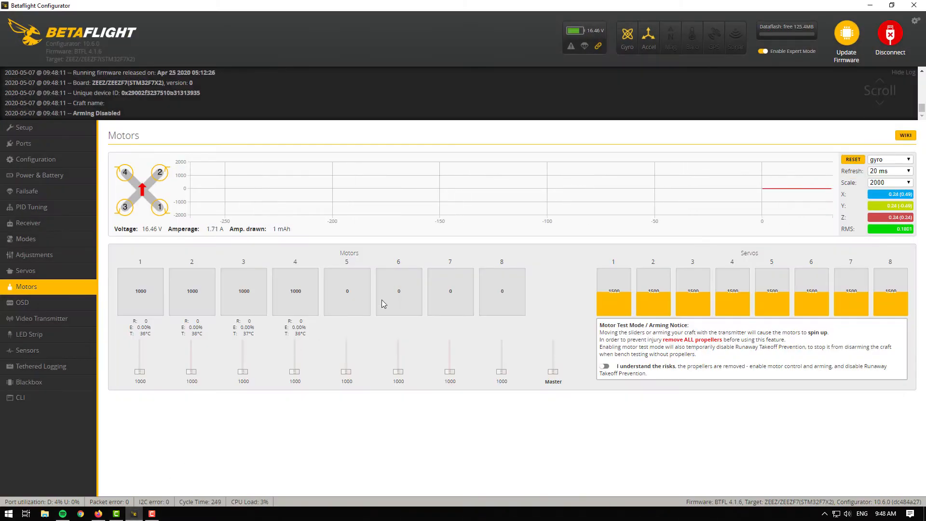
Step: Enable motor test mode, spin motors 1 and 4 to verify their new direction, then disable test mode
click(606, 368)
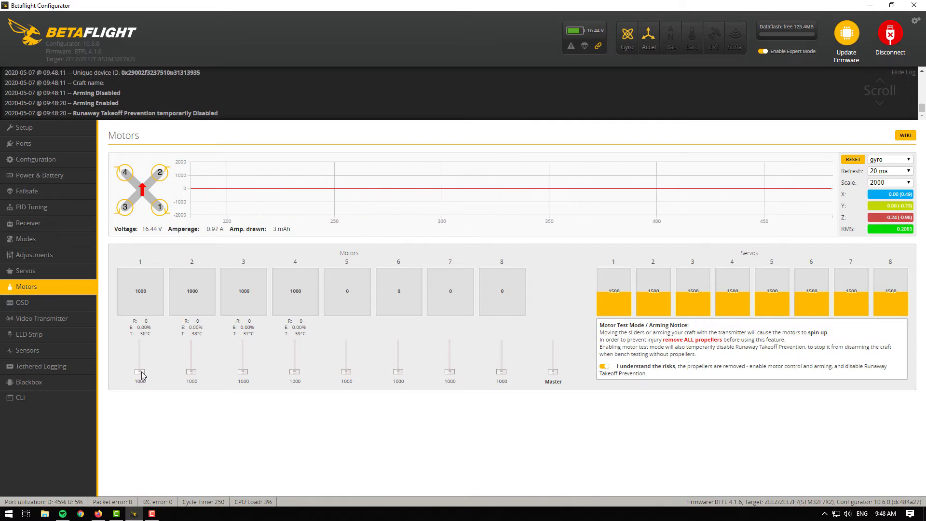
drag(139, 372, 143, 380)
drag(294, 372, 295, 386)
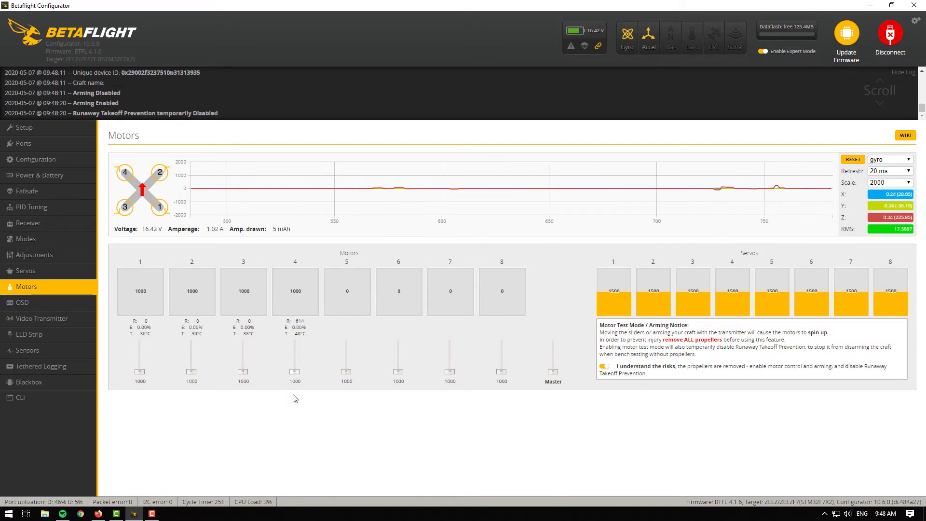
click(605, 367)
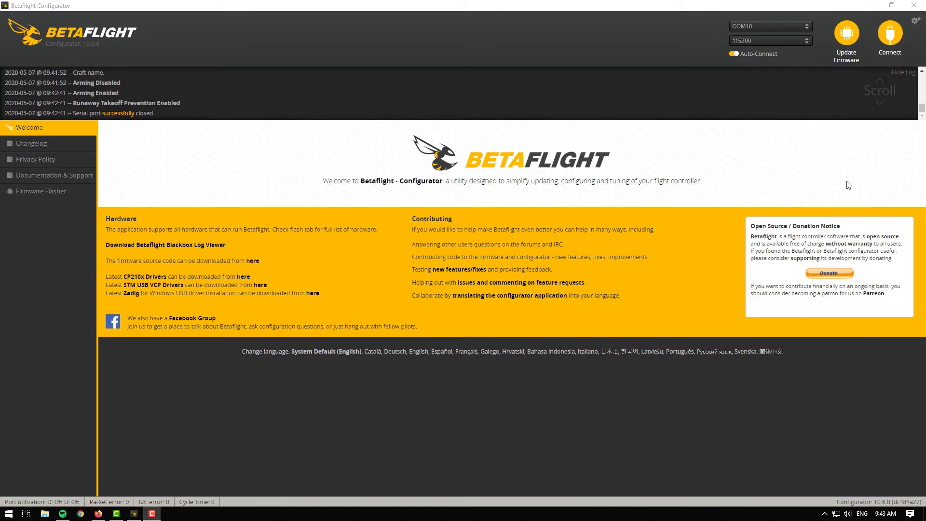
Step: Reconnect to the flight controller, enable Bidirectional DShot in the ESC/Motor features, then save and reboot
click(890, 34)
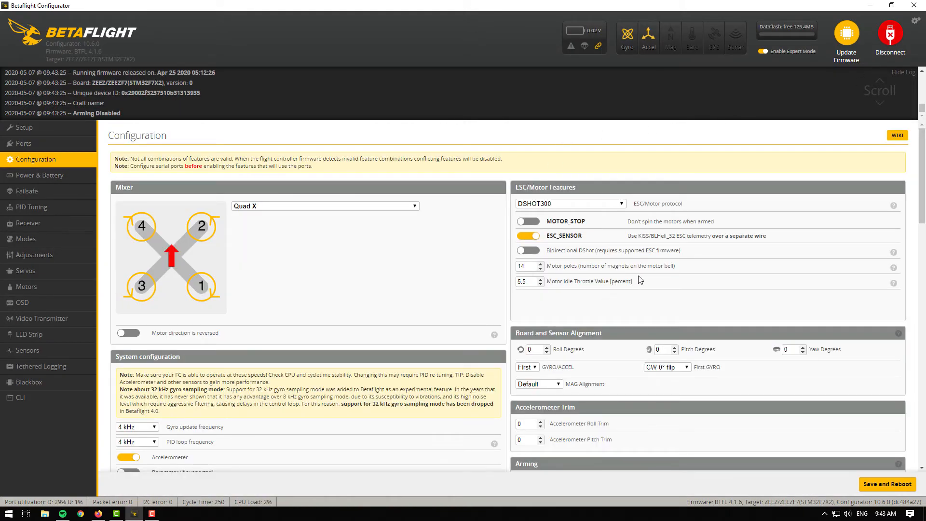
drag(529, 268, 515, 270)
click(528, 252)
click(886, 484)
Step: Open the PID Tuning filter settings and set the Gyro RPM Filter harmonics number to 1
click(79, 209)
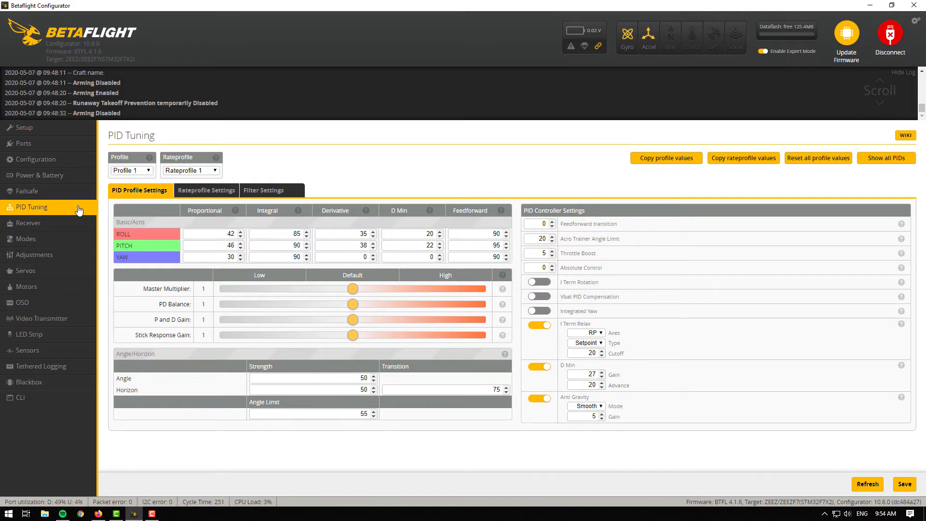
click(285, 192)
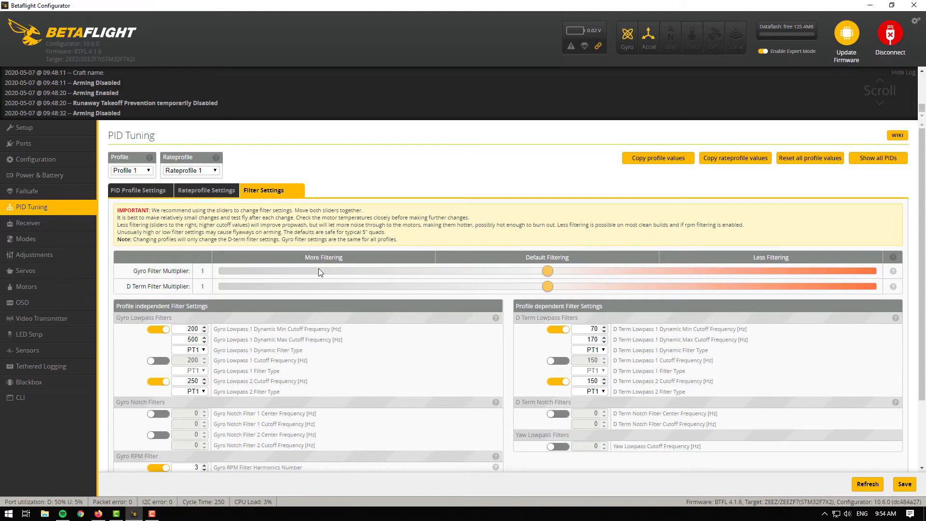
scroll(310, 366, down, 3)
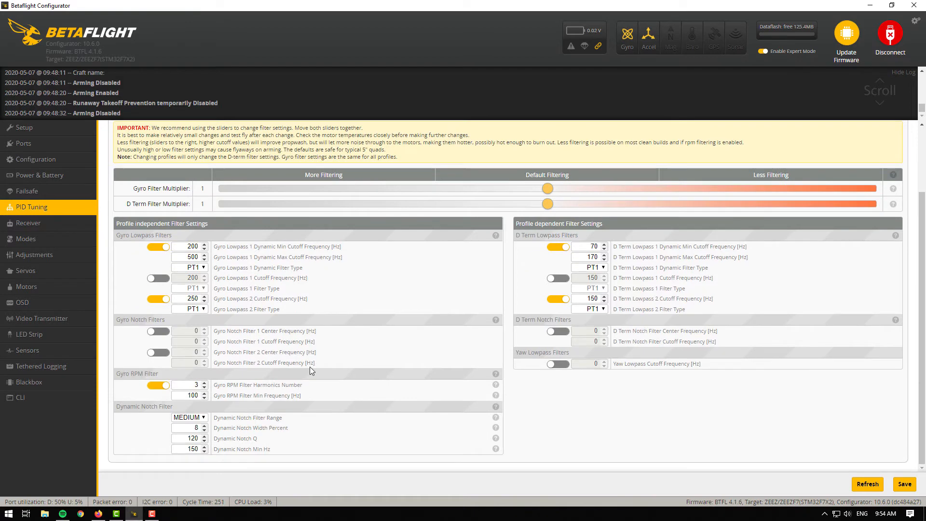
click(166, 389)
click(166, 388)
double_click(198, 384)
text(1)
Step: Set the Dynamic Notch Filter range to LOW
drag(143, 406, 178, 408)
click(178, 408)
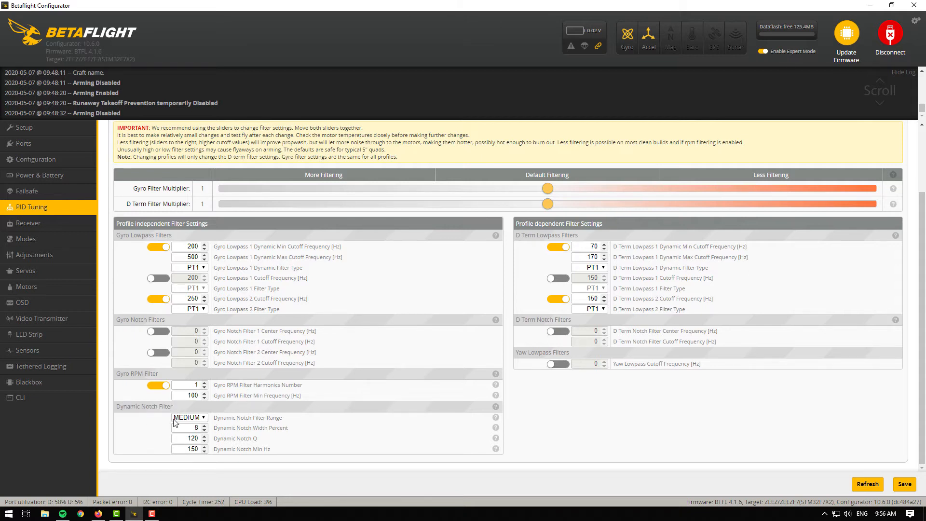
click(205, 418)
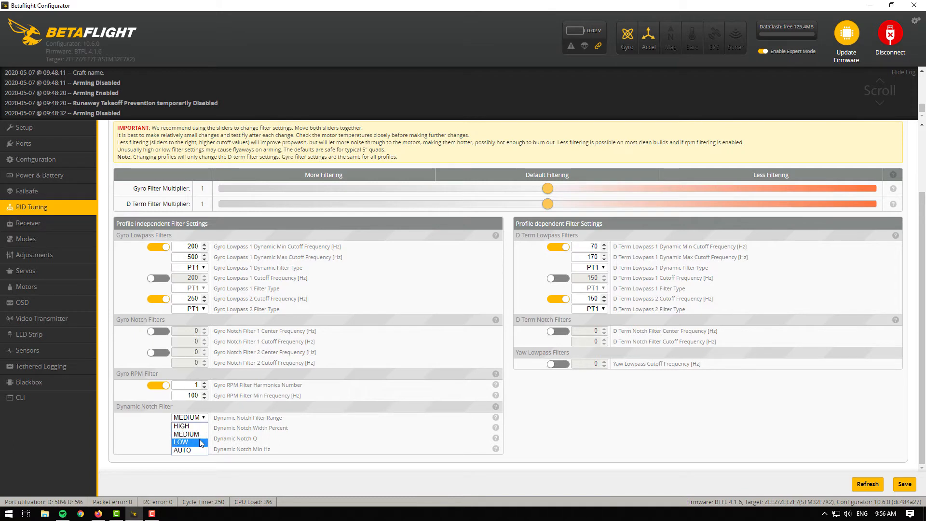
click(202, 443)
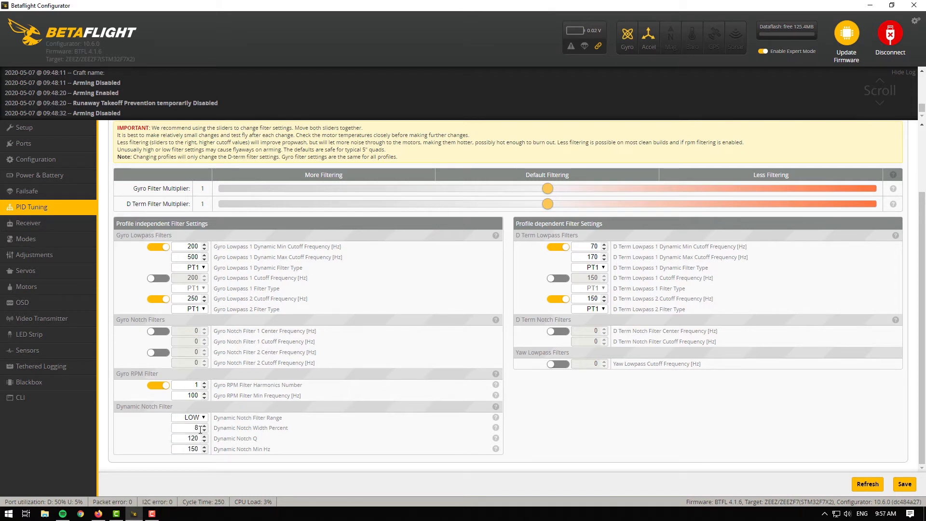
Step: Set the Dynamic Notch Q to 200 and the Dynamic Notch Min Hz to 90, then save
drag(200, 429, 191, 428)
drag(200, 438, 188, 439)
text(200)
key(Tab)
text(90)
click(905, 487)
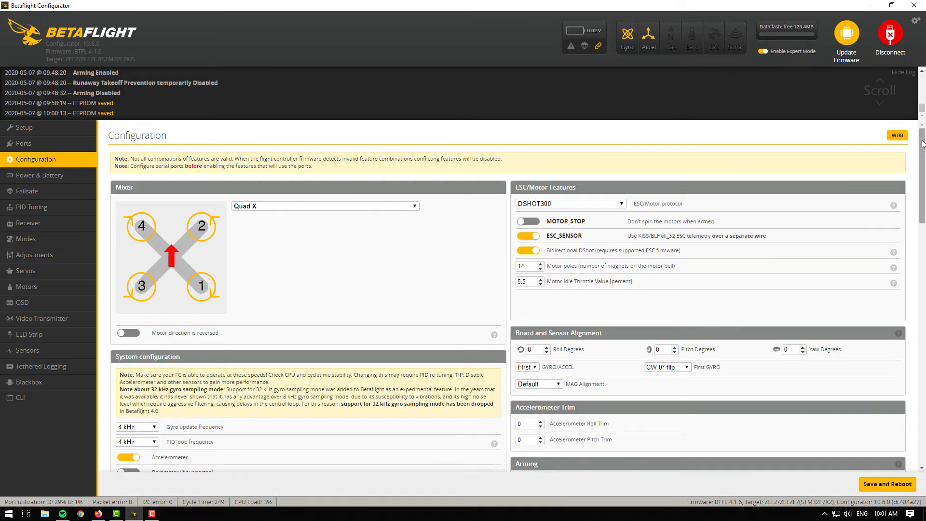
Step: Set the receiver mode to serial-based with SBUS as the serial receiver provider, and enable the TELEMETRY feature
scroll(905, 215, down, 9)
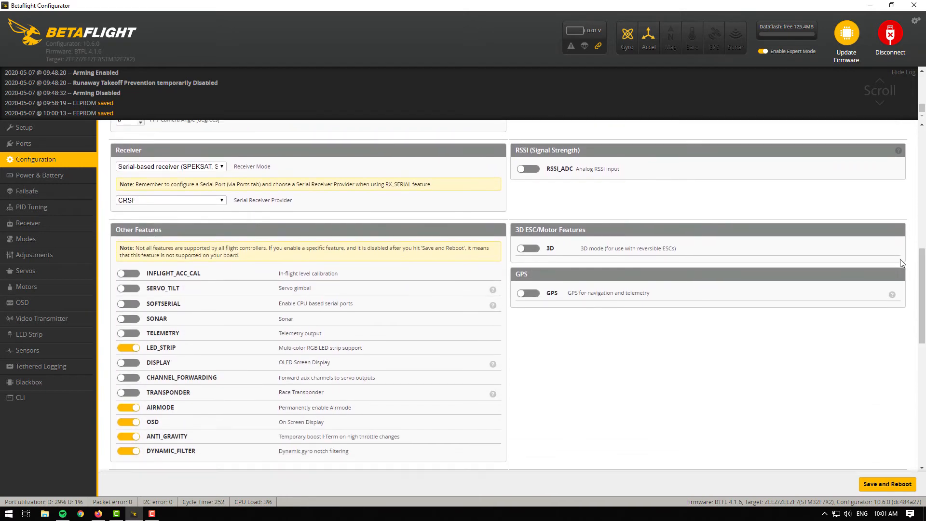
click(128, 168)
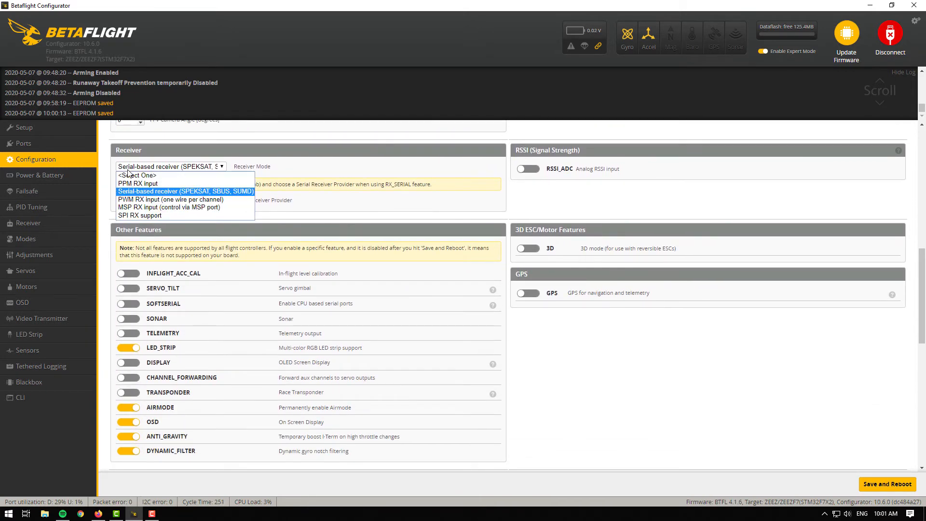
click(242, 191)
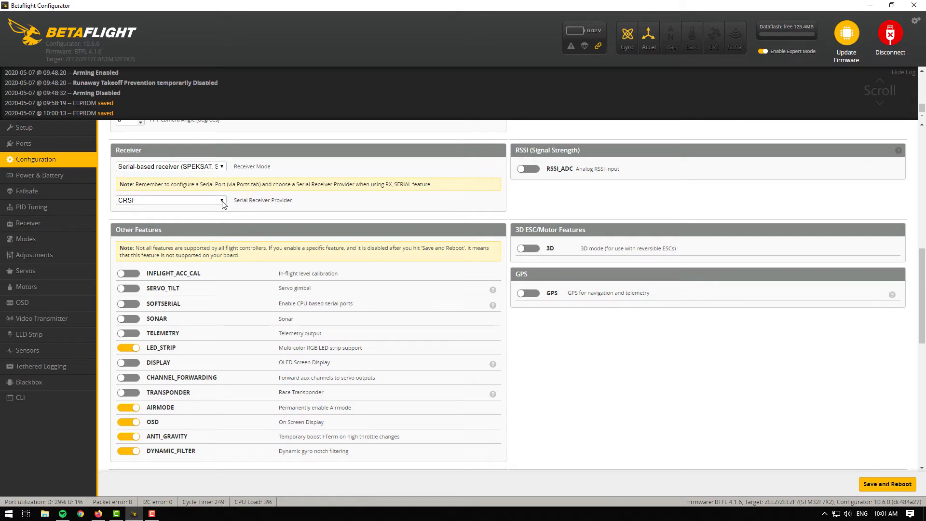
click(222, 200)
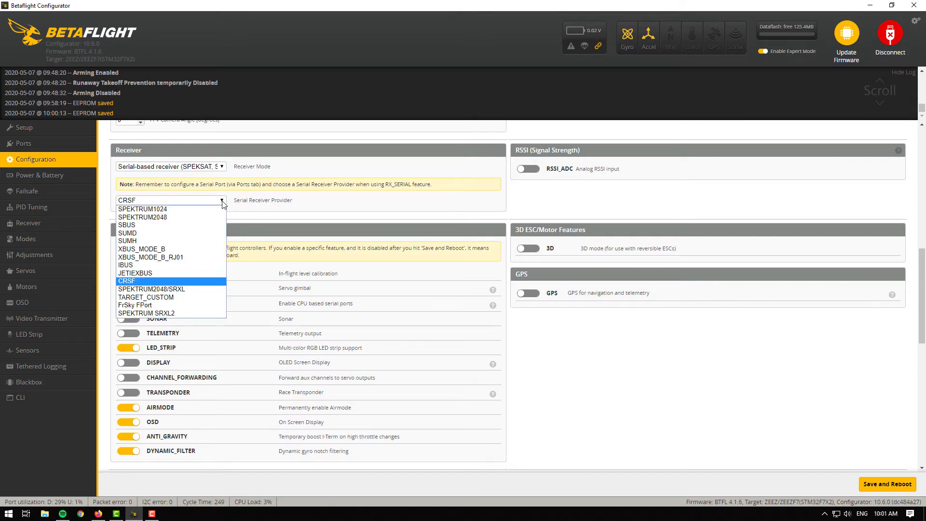
click(220, 225)
click(128, 333)
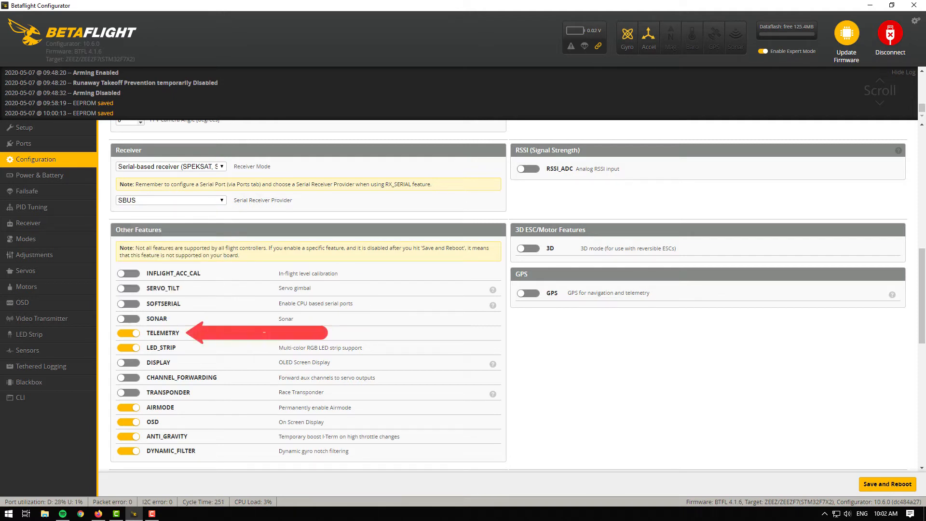
Step: Check the flight controller manual's wiring diagram, then set UART3's peripheral to VTX (IRC Tramp) in Ports
scroll(218, 227, up, 9)
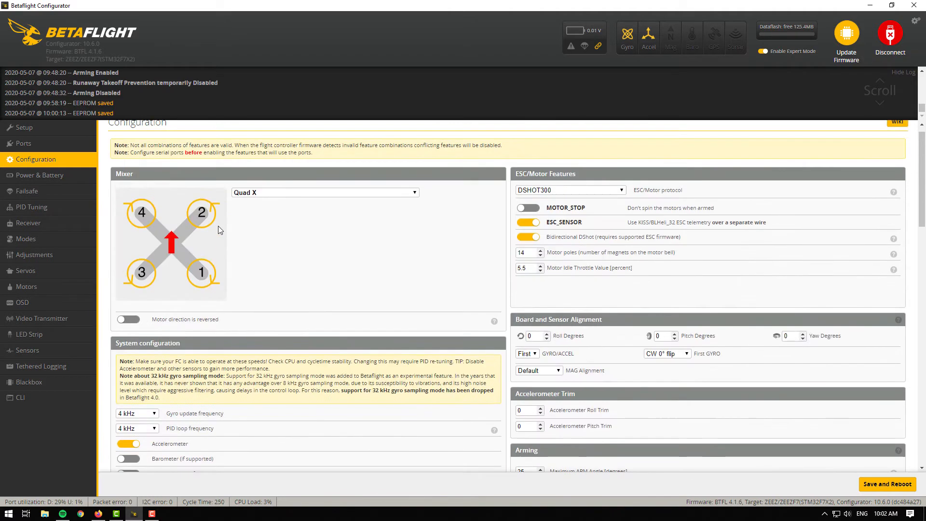
click(78, 145)
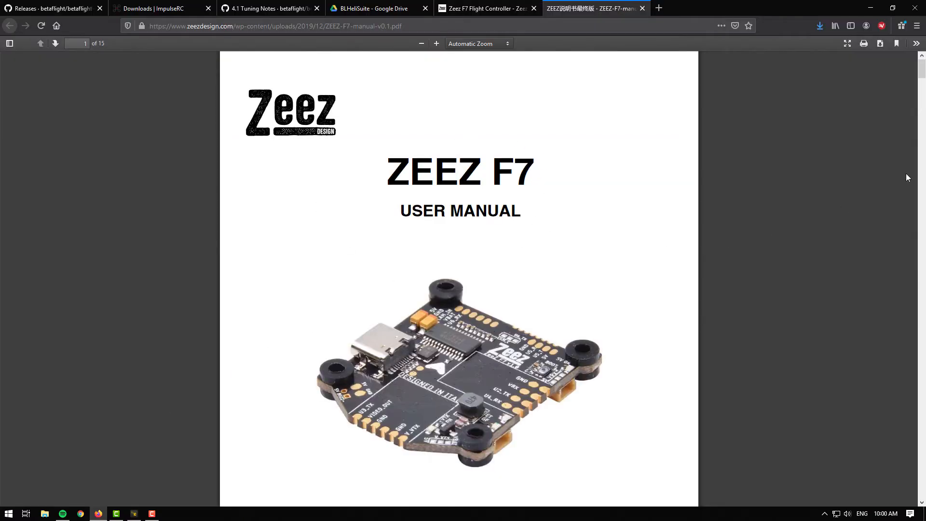
drag(921, 73, 923, 167)
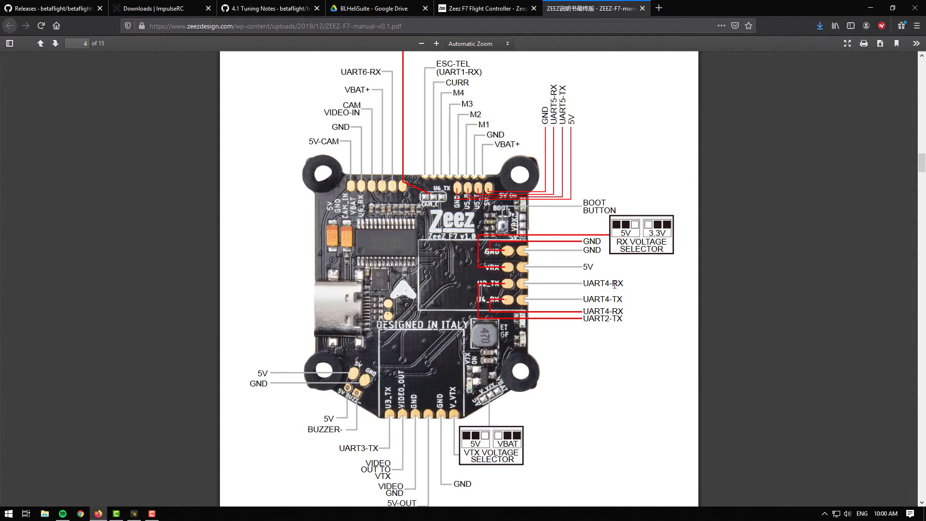
scroll(617, 284, down, 1)
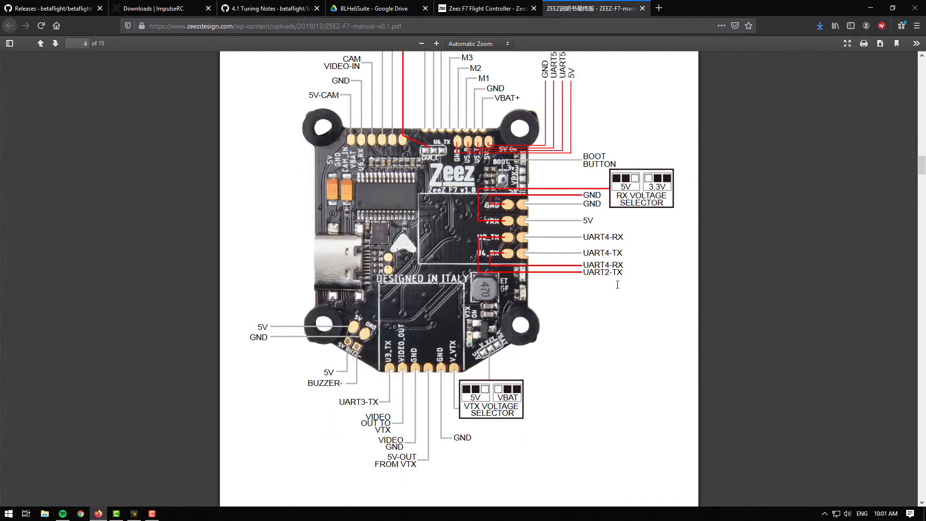
click(132, 514)
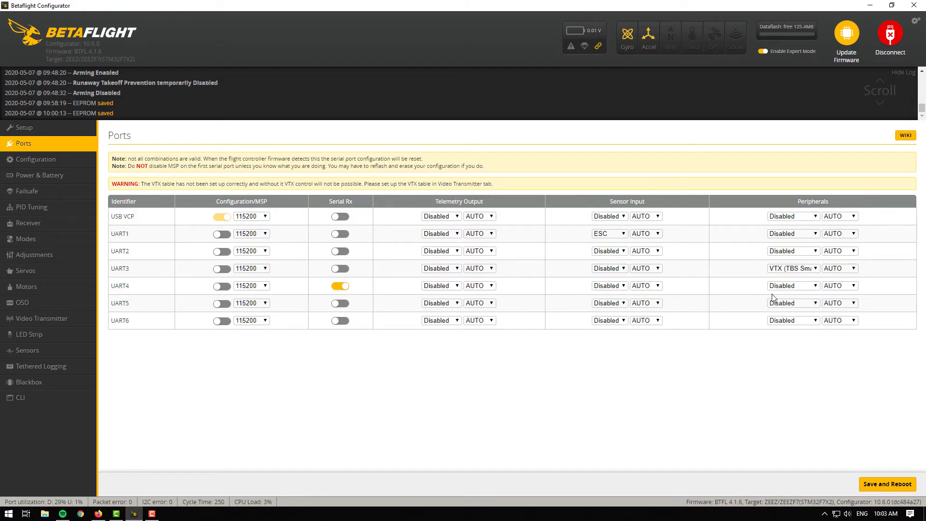
click(800, 270)
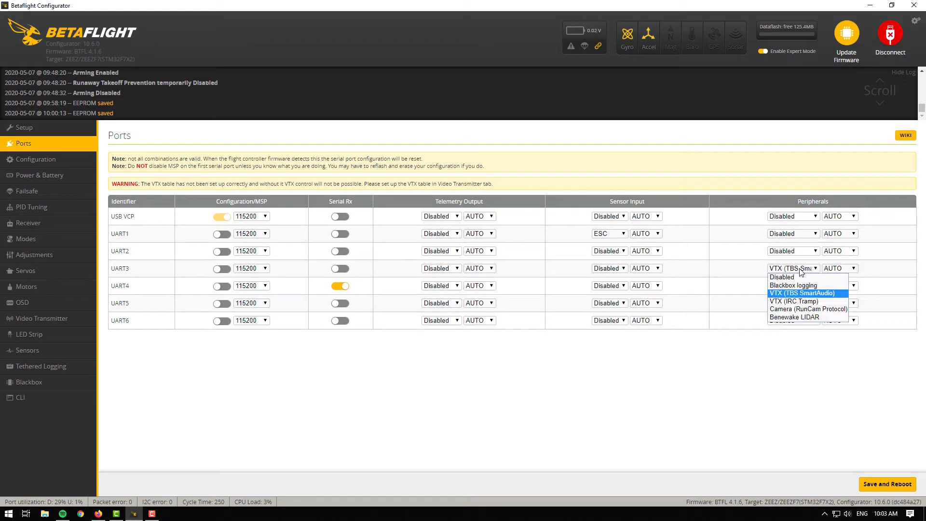
click(811, 301)
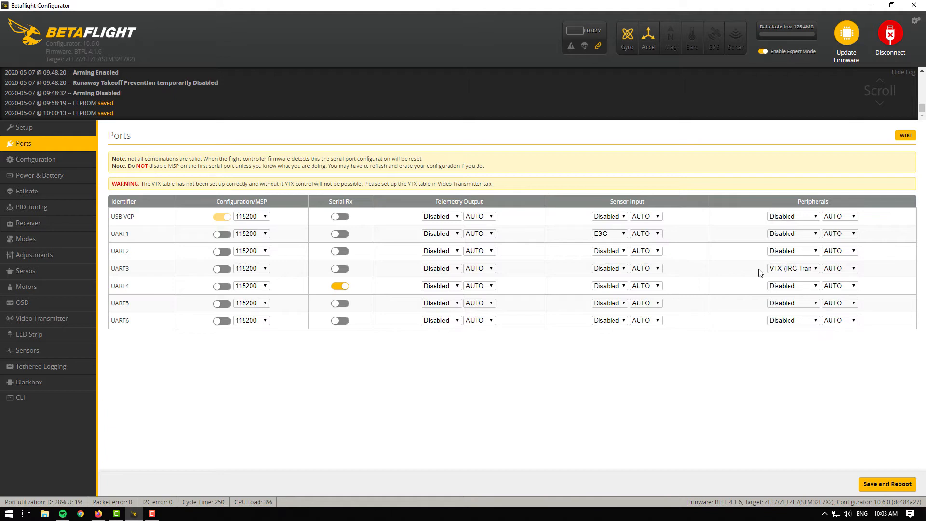
Step: Reselect ESC as UART1's sensor input, then save and reboot
click(622, 236)
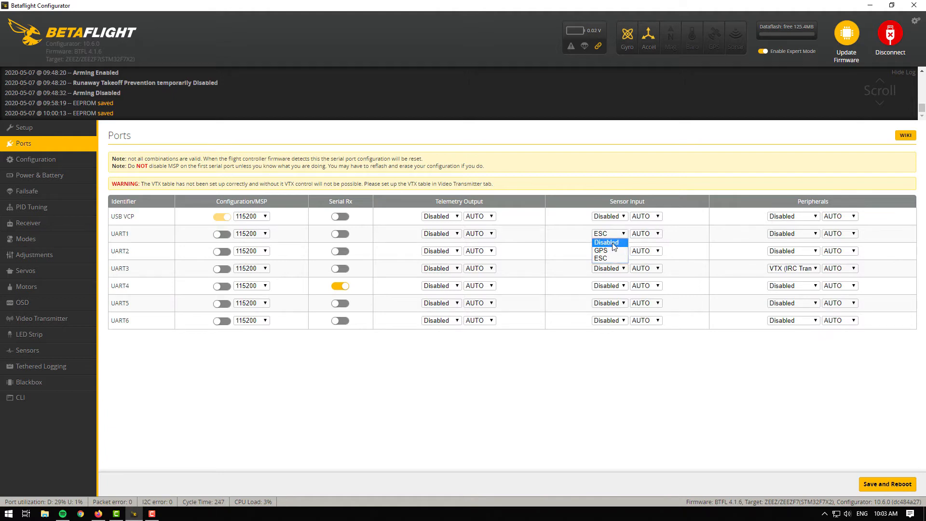
click(611, 258)
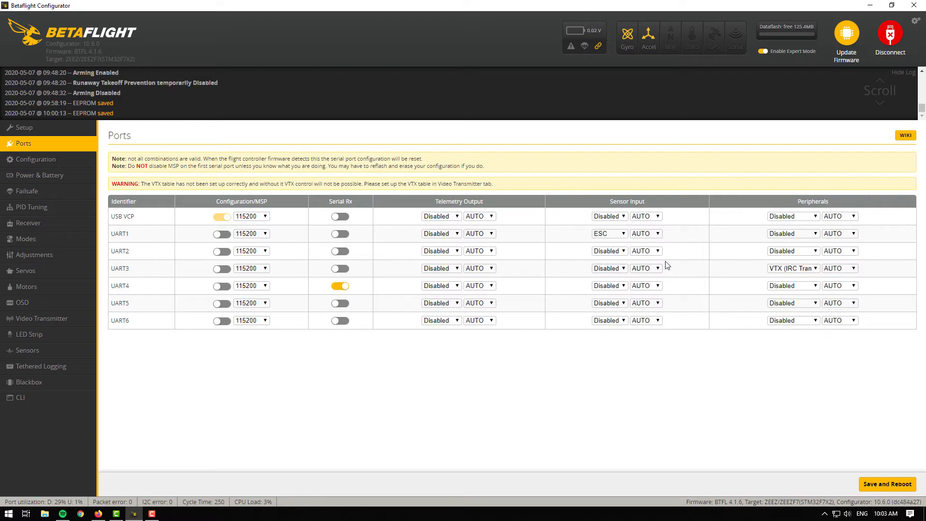
click(865, 484)
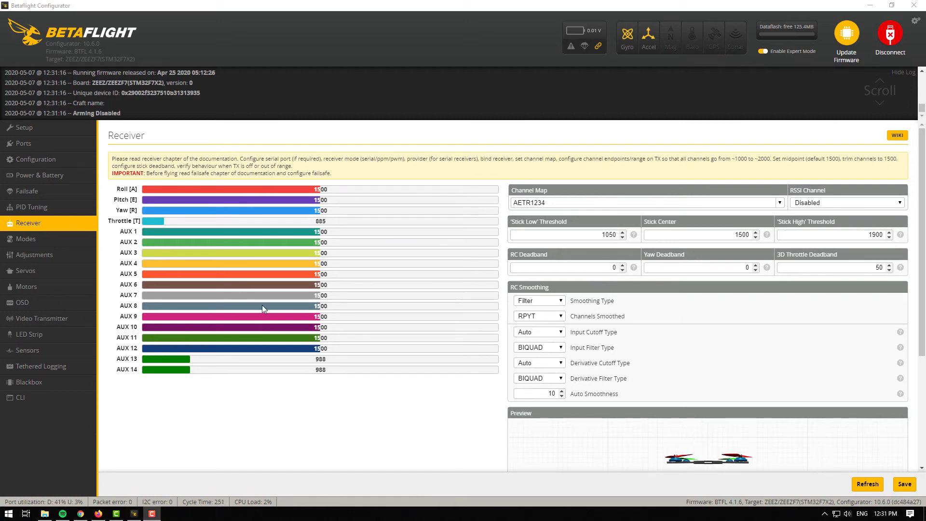
Step: Add an ARM mode range on AUX 1 spanning 1725 to 2100, then save
click(45, 240)
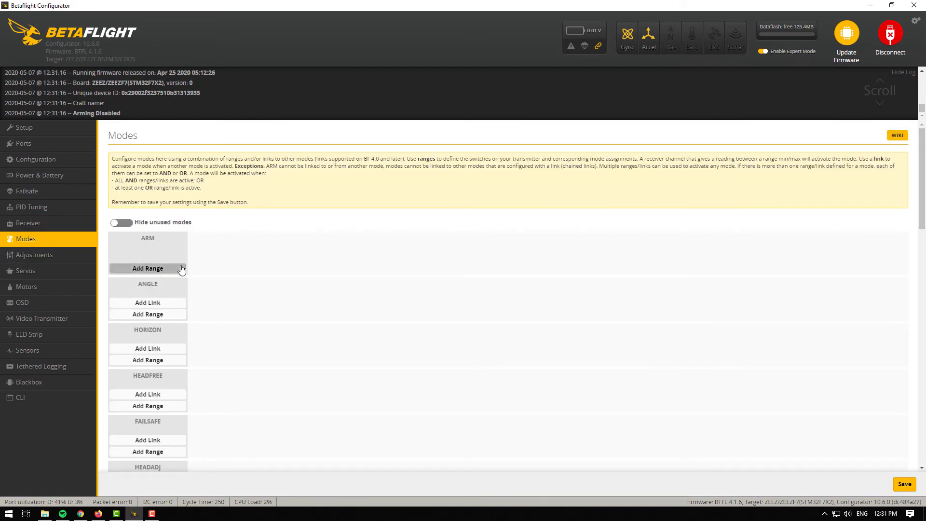
click(50, 224)
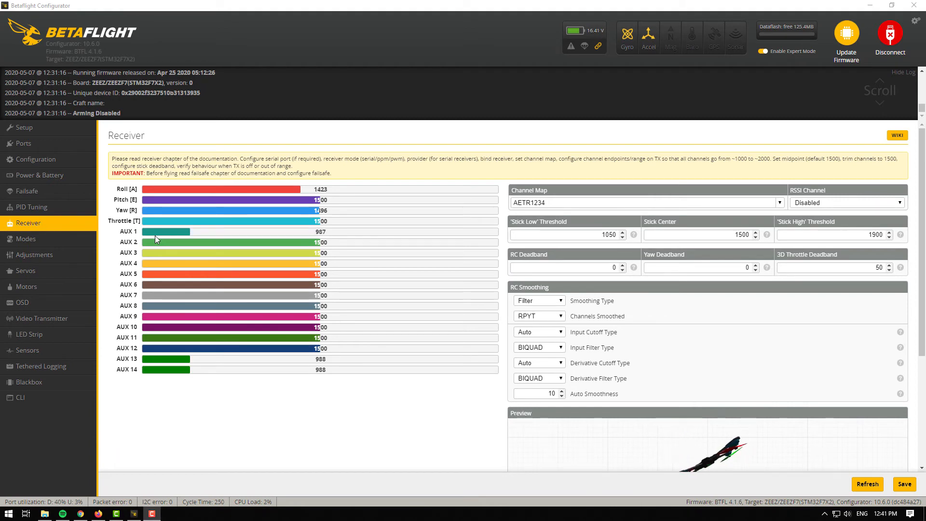
click(77, 238)
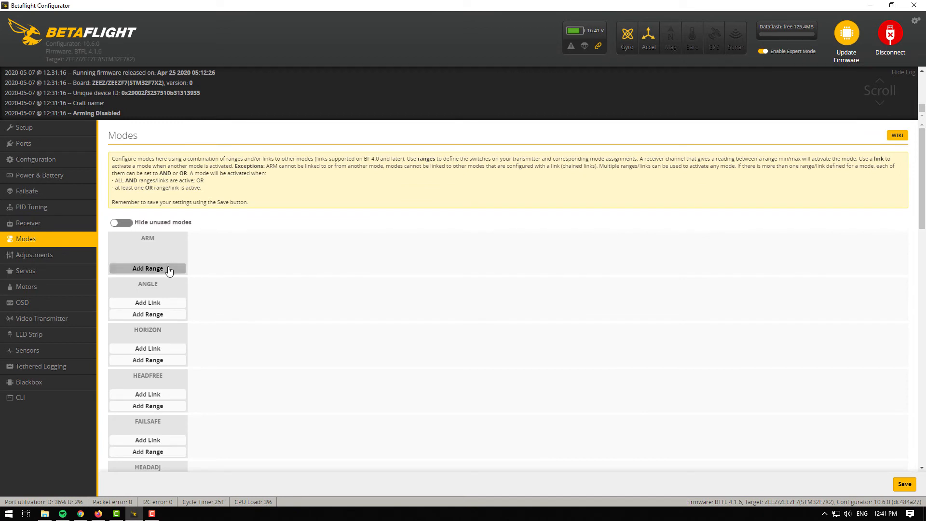
click(147, 268)
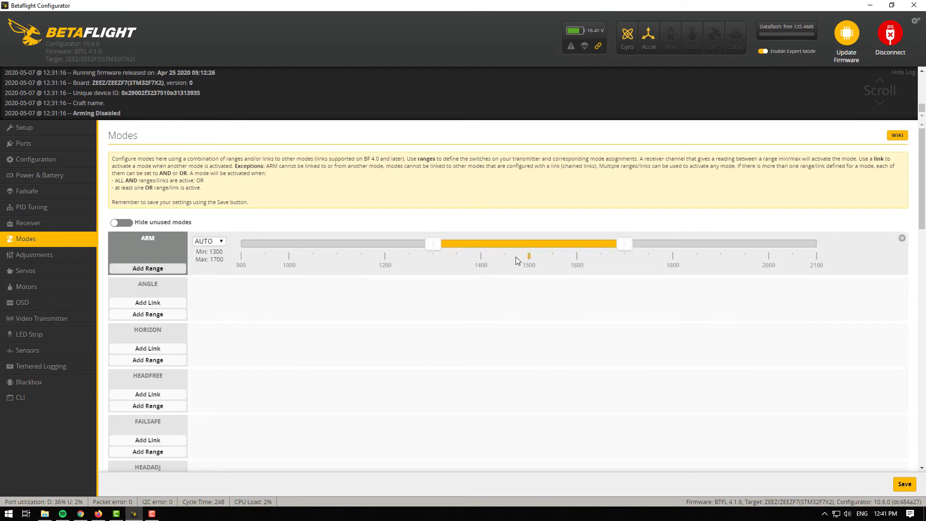
drag(624, 247, 790, 249)
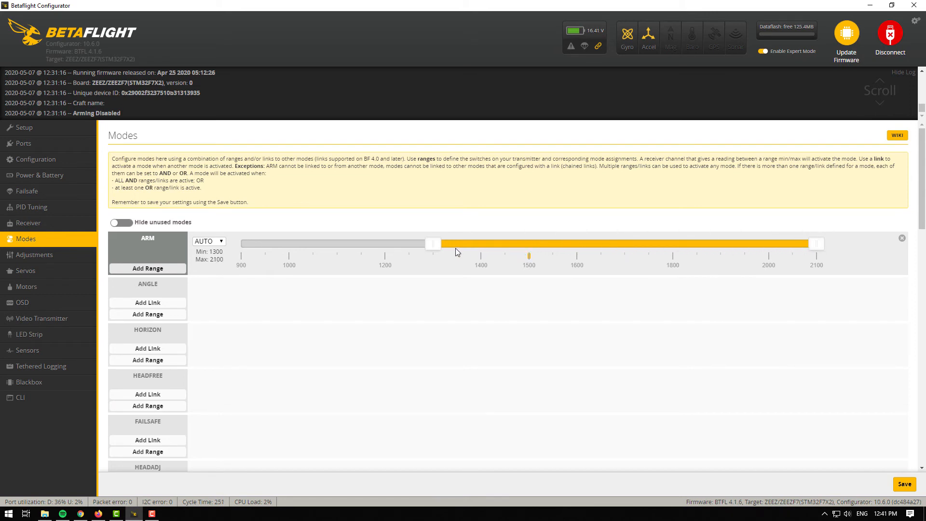
drag(430, 245, 586, 250)
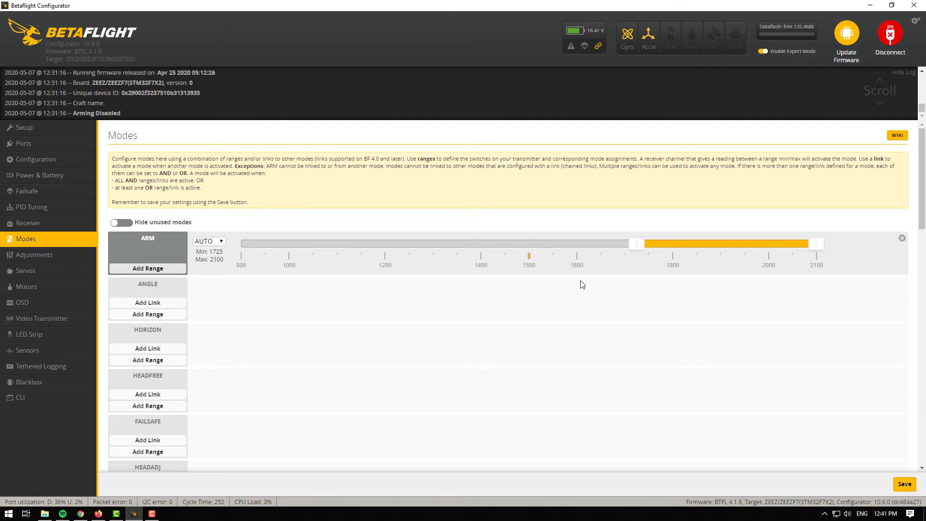
click(213, 242)
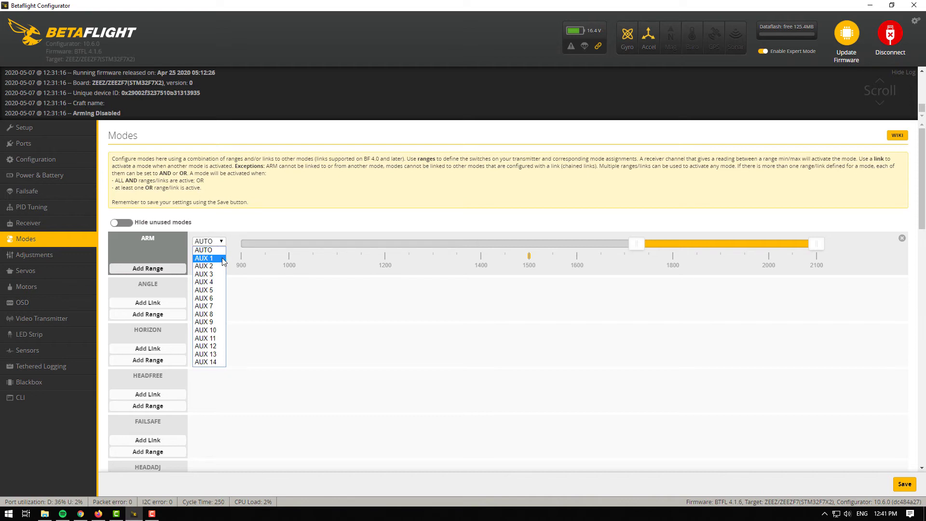
click(207, 258)
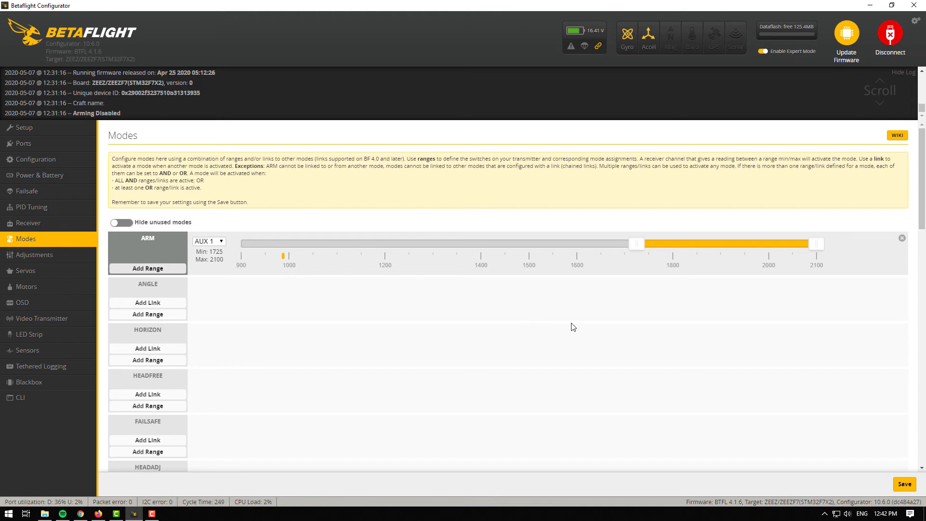
click(900, 486)
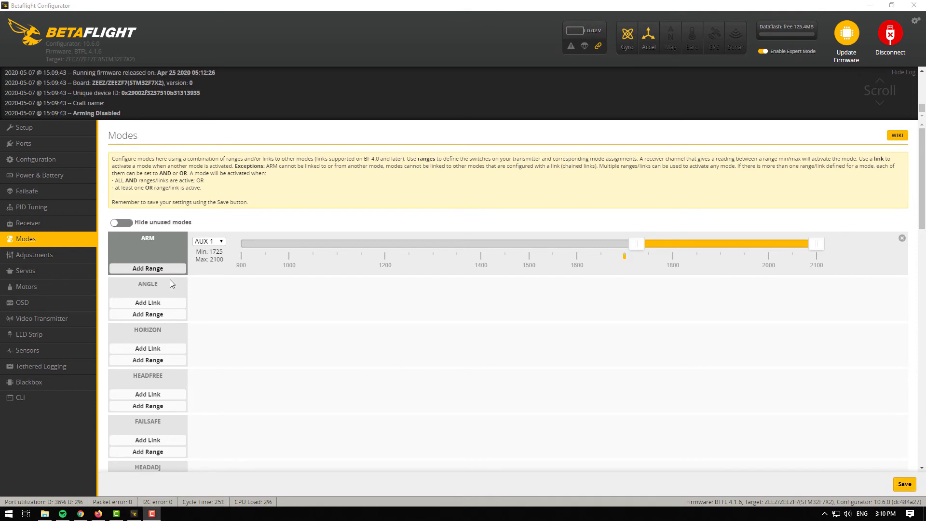
Step: Add a PREARM mode range on AUX 2 spanning 1700 to 2100, then save
click(53, 223)
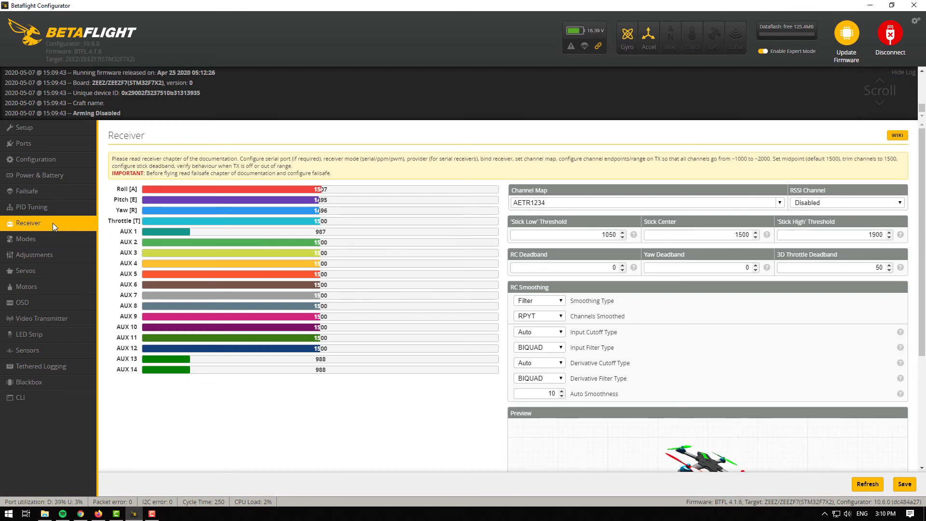
click(51, 239)
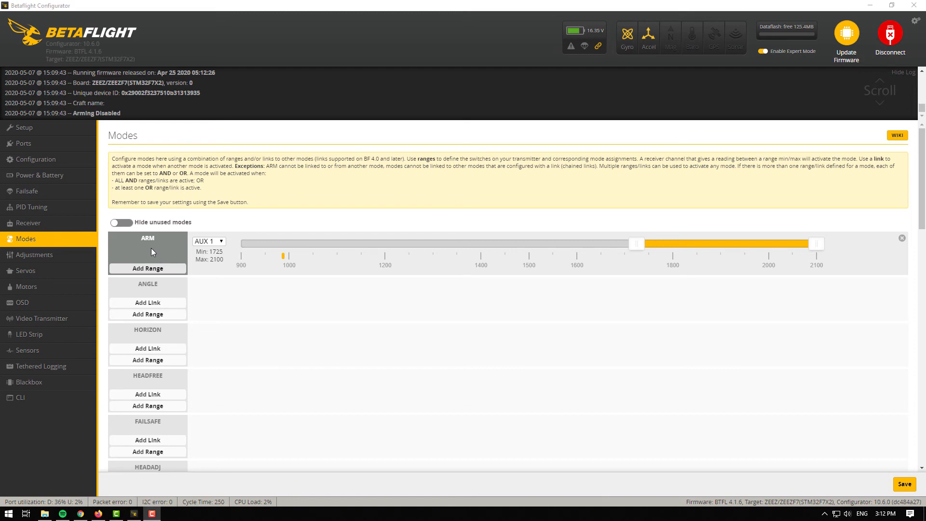
scroll(151, 251, down, 20)
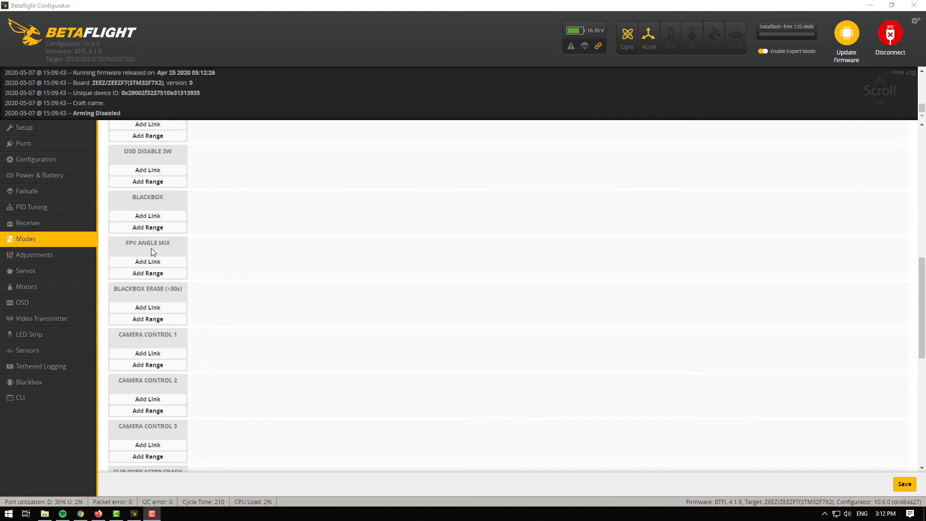
click(154, 296)
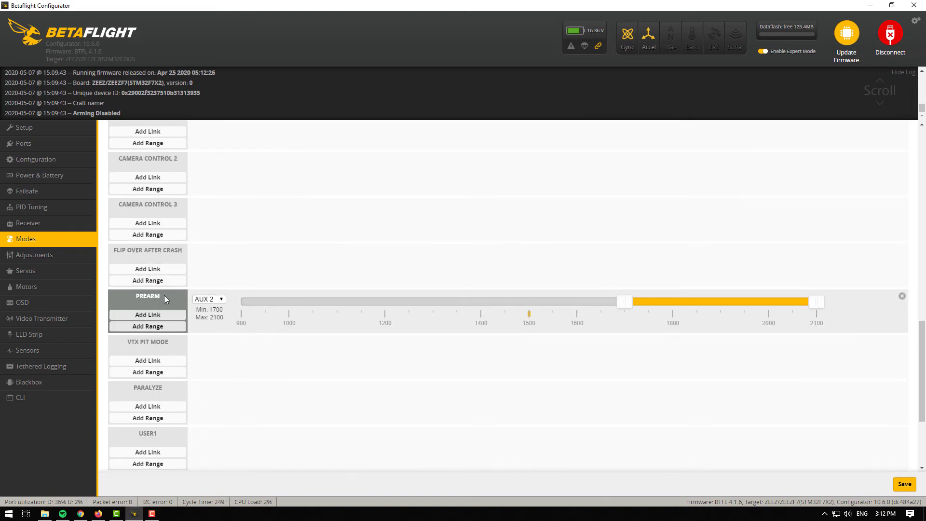
click(220, 300)
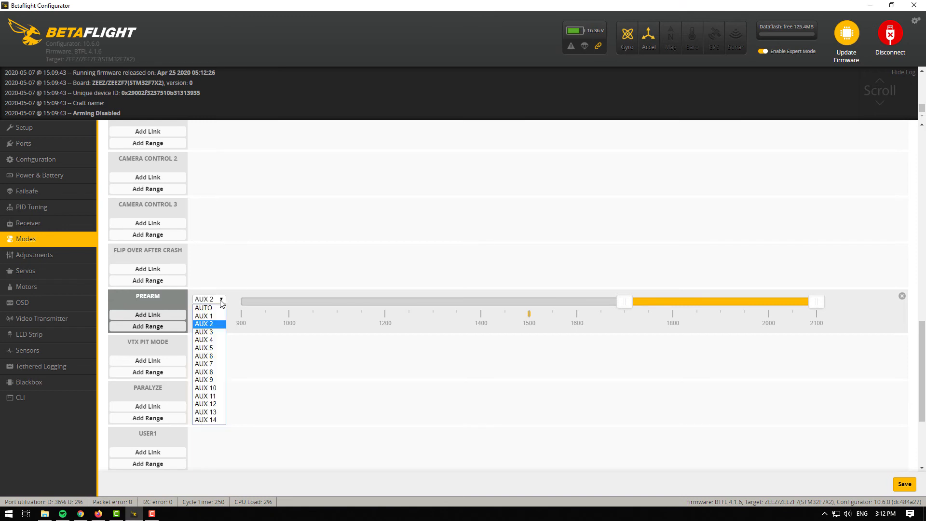
click(221, 327)
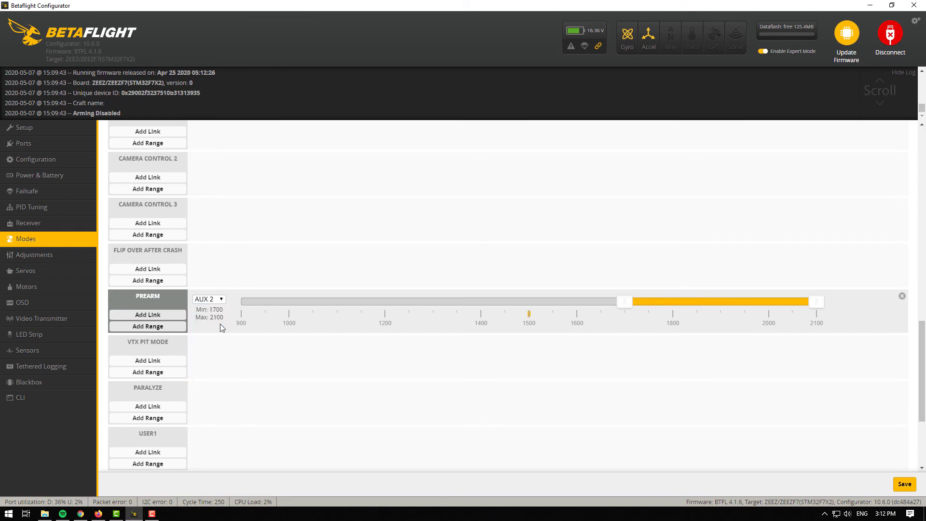
click(906, 485)
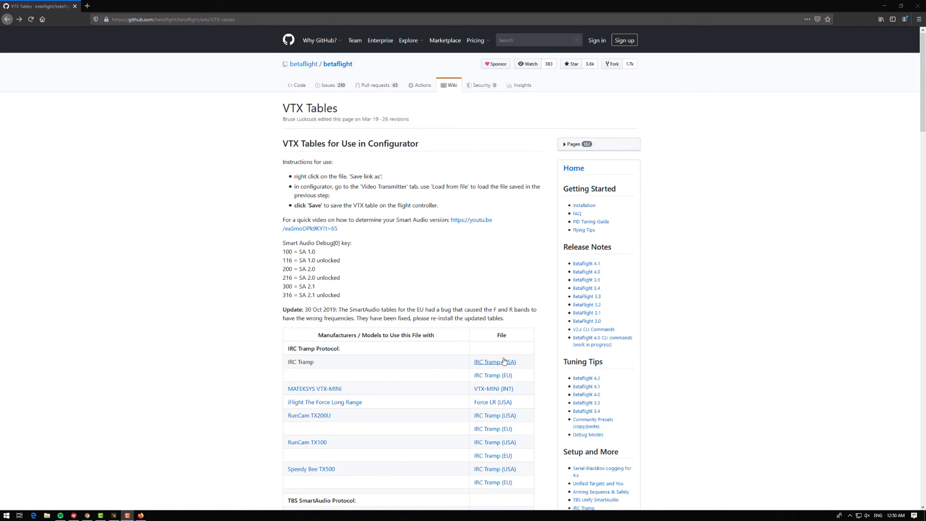
Step: Download the IRC Tramp (USA) VTX table file from the Betaflight wiki and save it to the Desktop
scroll(266, 406, down, 5)
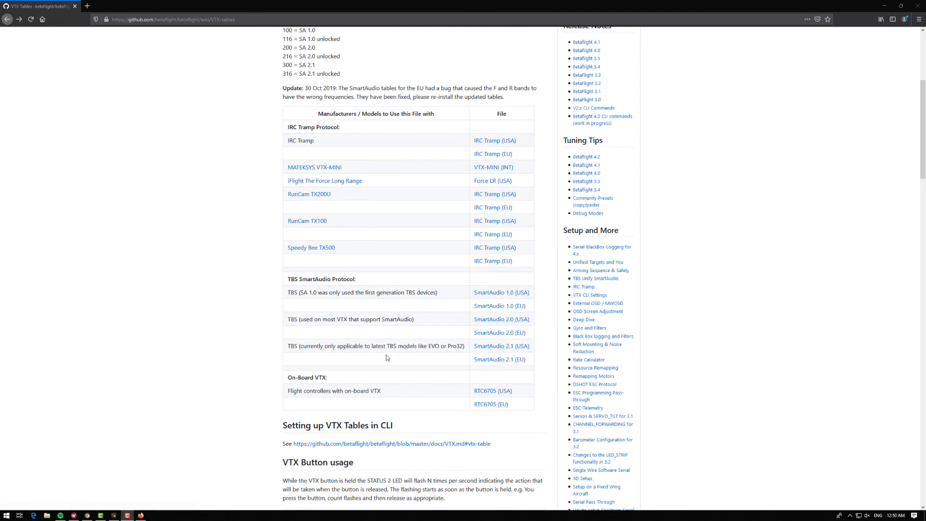
drag(390, 347, 466, 347)
click(454, 351)
scroll(451, 347, up, 3)
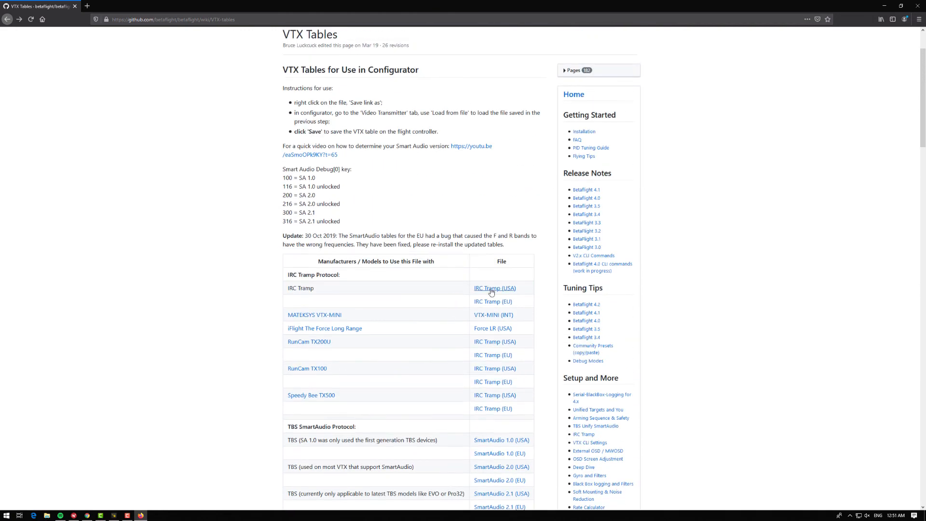
right_click(490, 291)
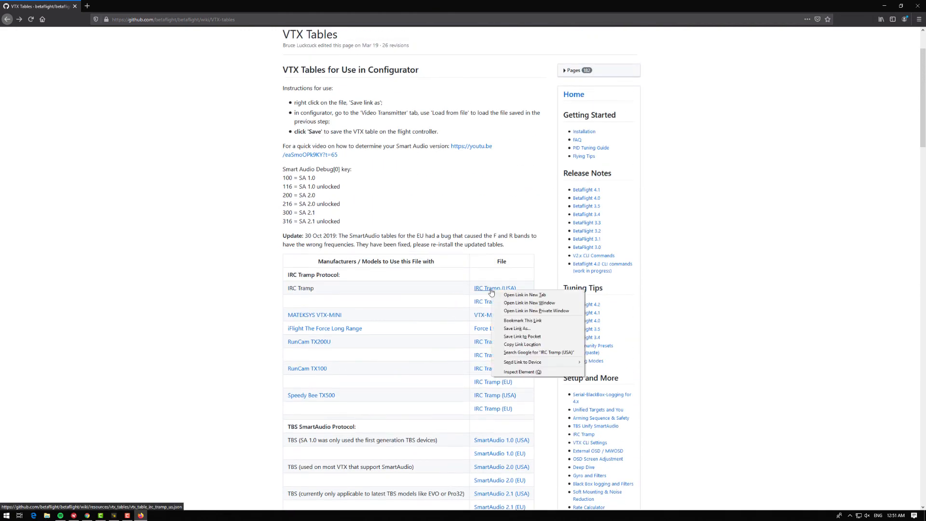
click(530, 330)
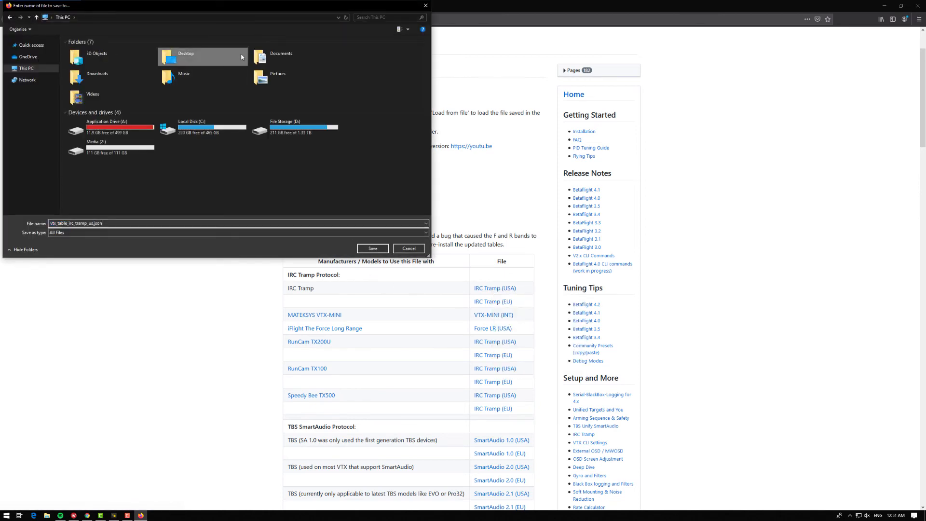
double_click(184, 57)
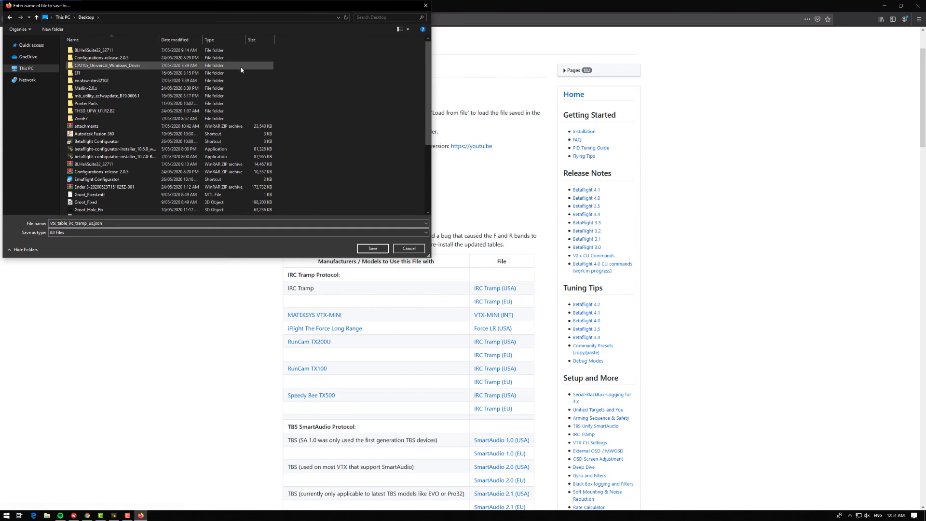
click(372, 247)
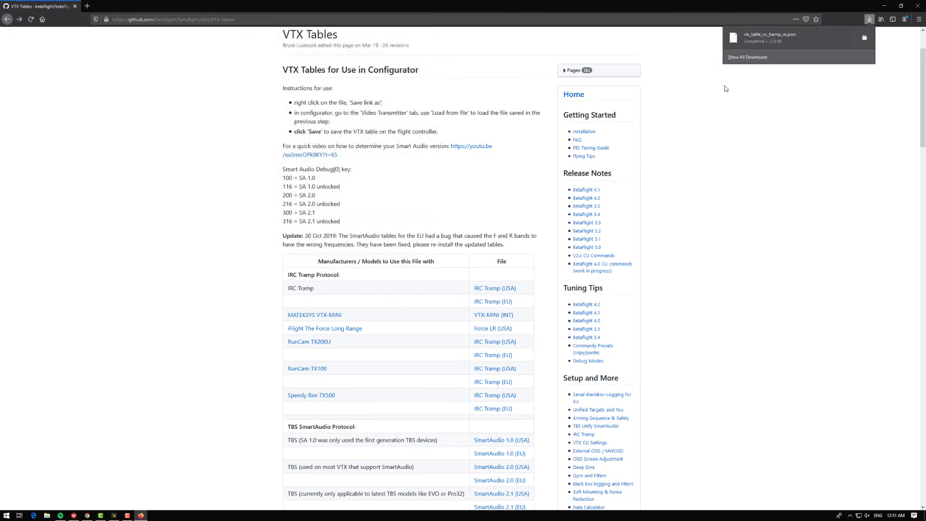
Step: Connect to the flight controller and load vtx_table_irc_tramp_us.json into the Video Transmitter table
click(884, 6)
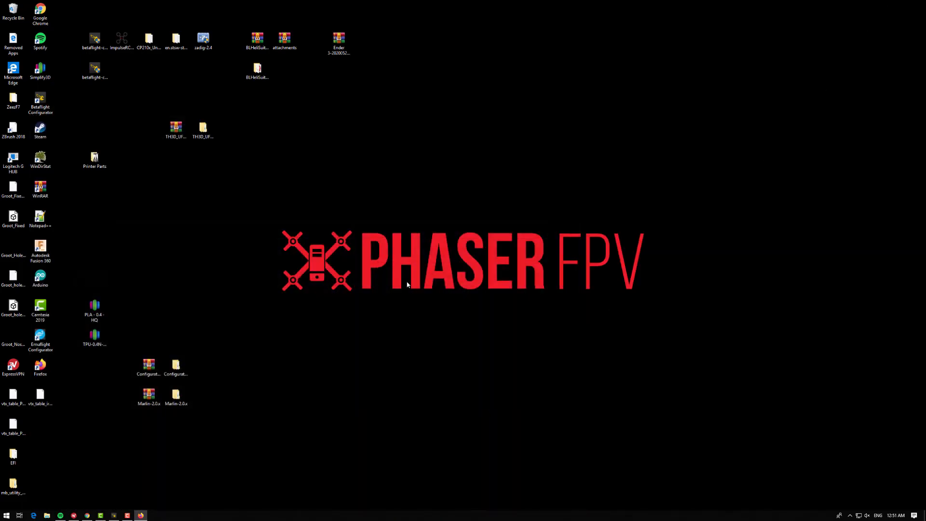
click(113, 515)
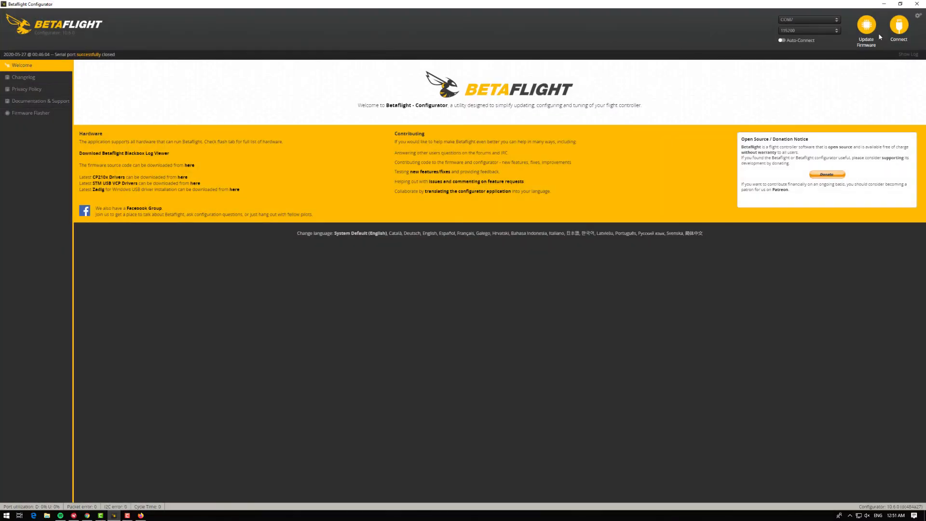
click(898, 26)
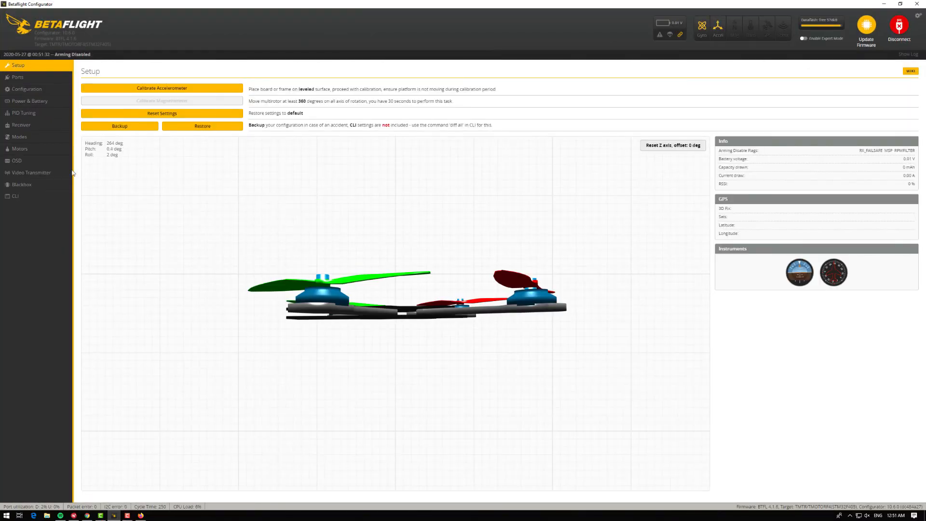
click(53, 173)
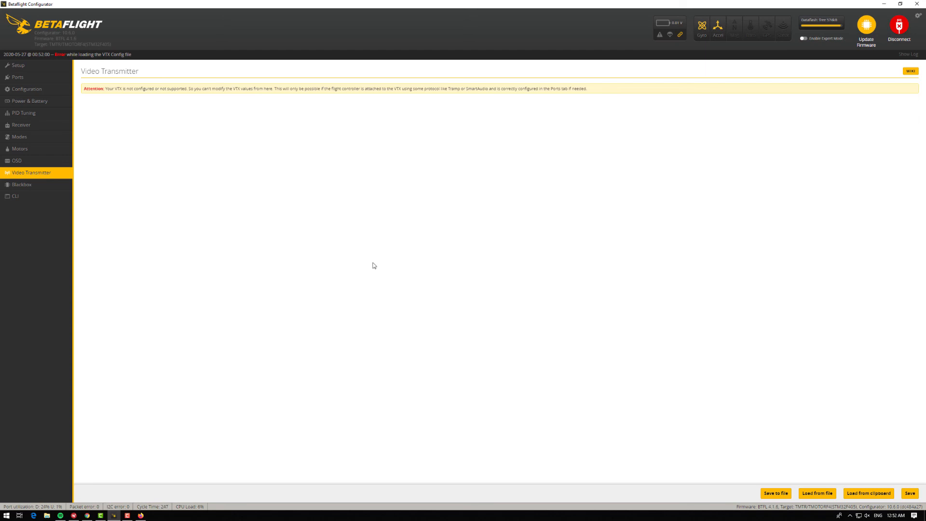
click(817, 493)
click(114, 135)
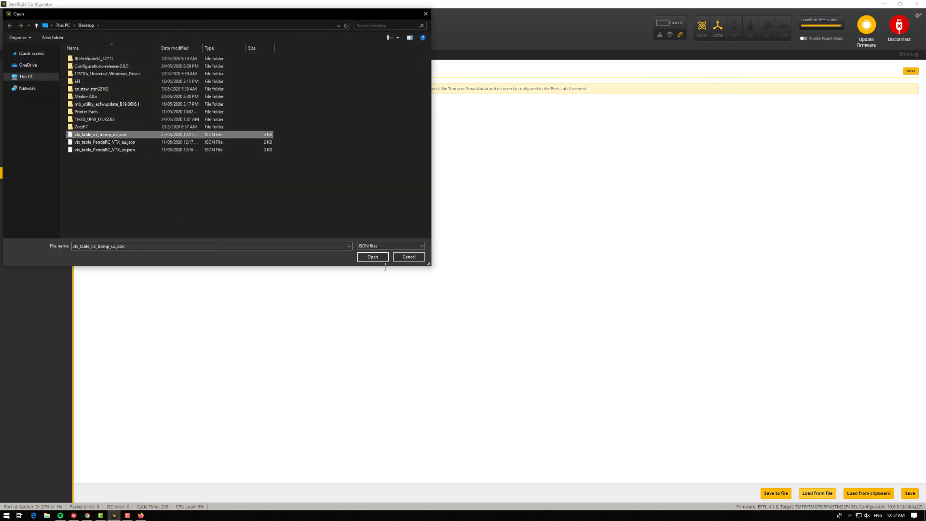
click(372, 256)
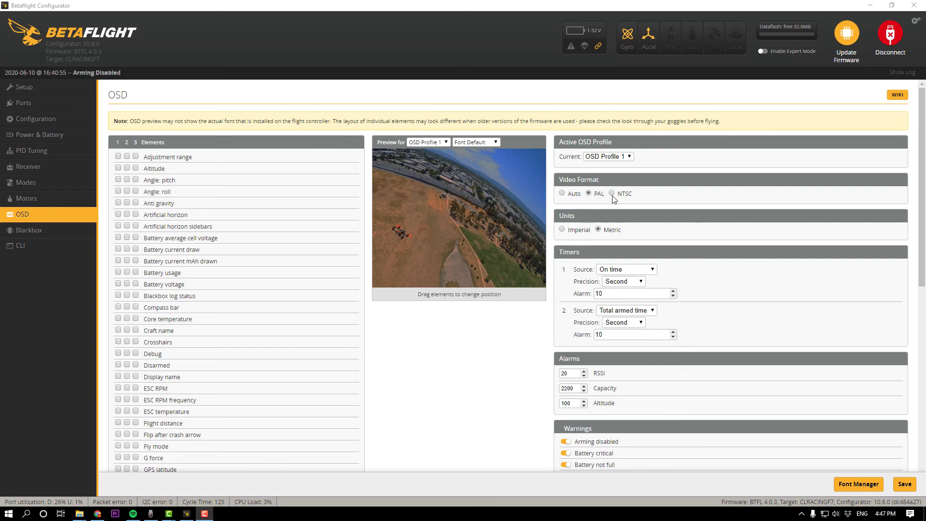
Step: Enable the Battery current draw, Battery current mAh drawn and Battery voltage OSD elements
scroll(541, 333, down, 3)
scroll(540, 337, down, 2)
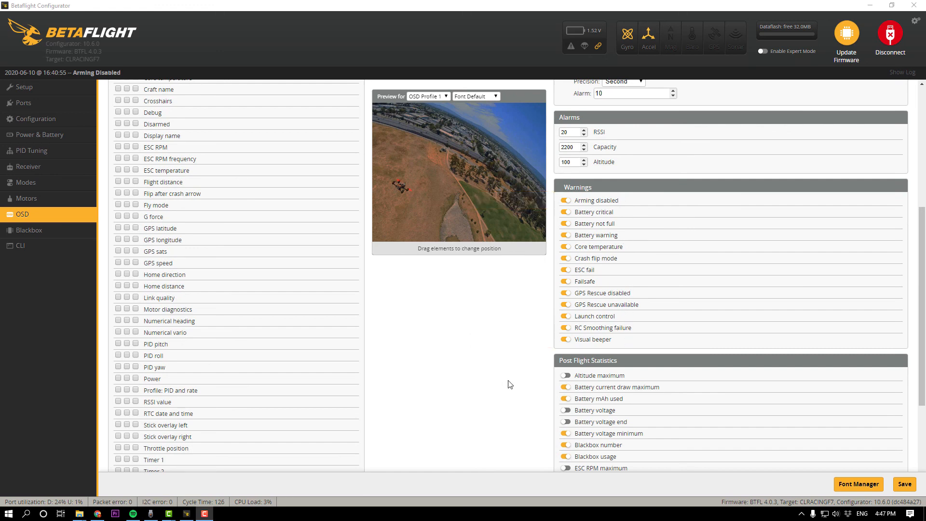
scroll(509, 383, down, 3)
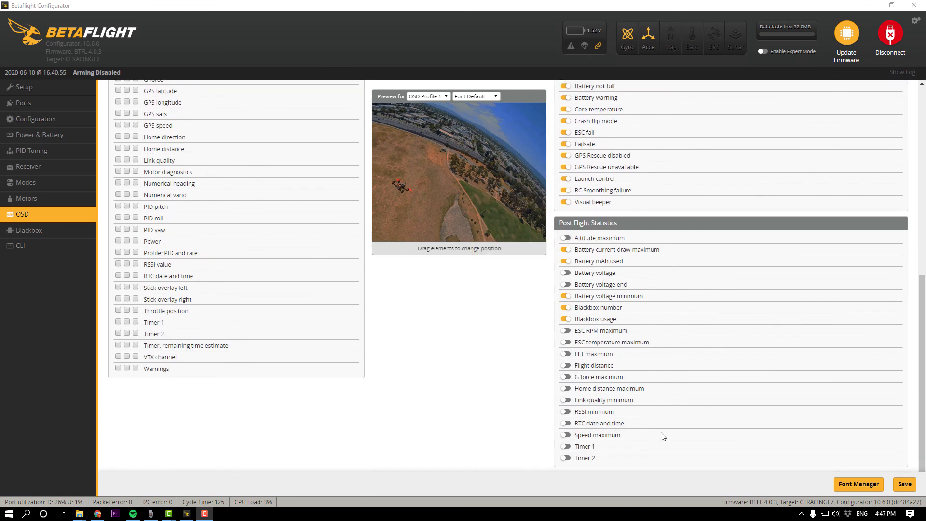
scroll(480, 350, up, 5)
scroll(480, 351, up, 3)
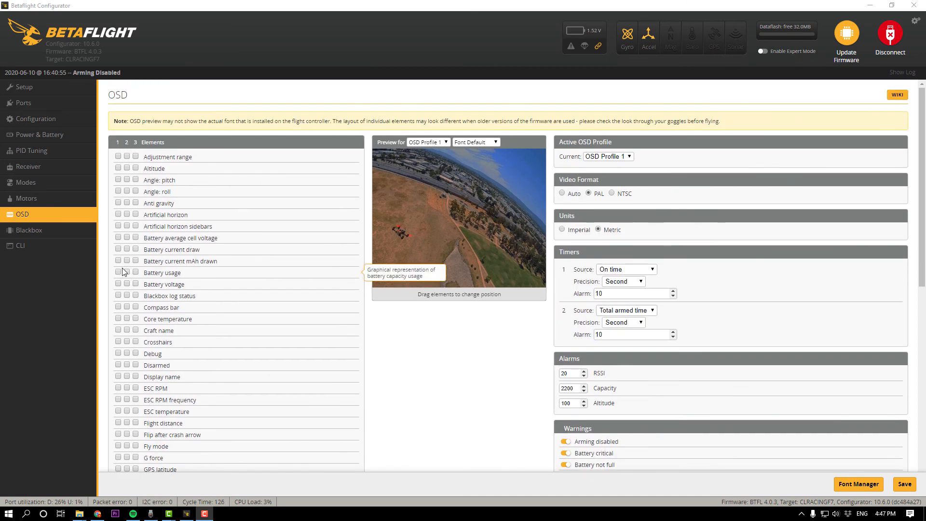
click(118, 237)
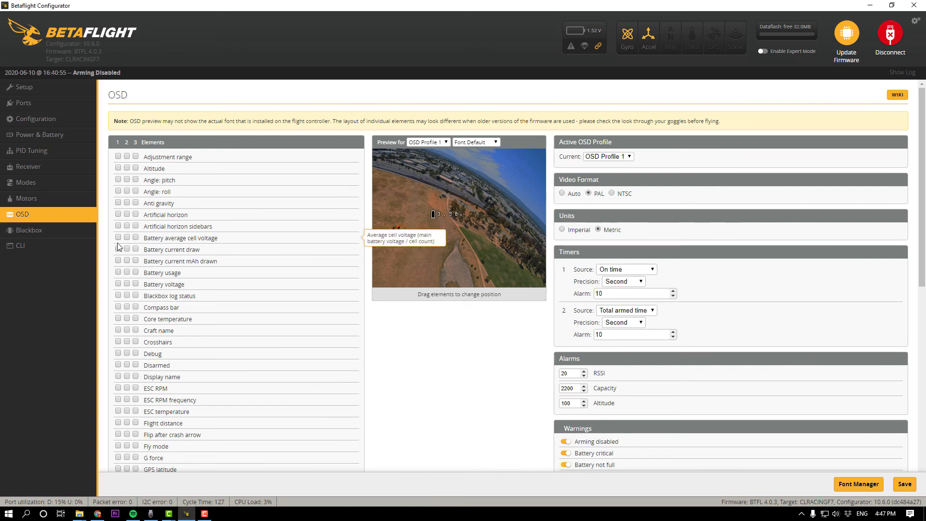
click(117, 249)
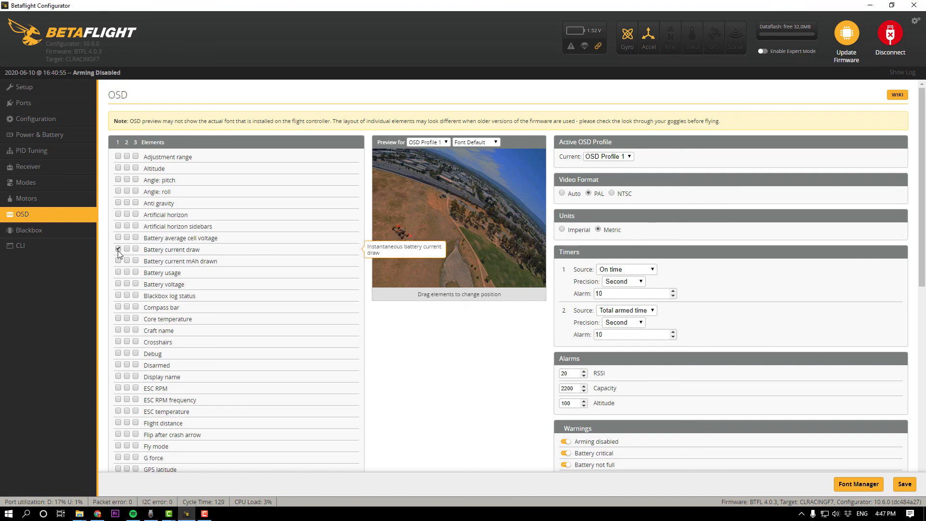
click(118, 284)
Step: Enable the RSSI value, VTX channel, Warnings and Disarmed OSD elements
scroll(120, 283, down, 3)
scroll(121, 286, down, 4)
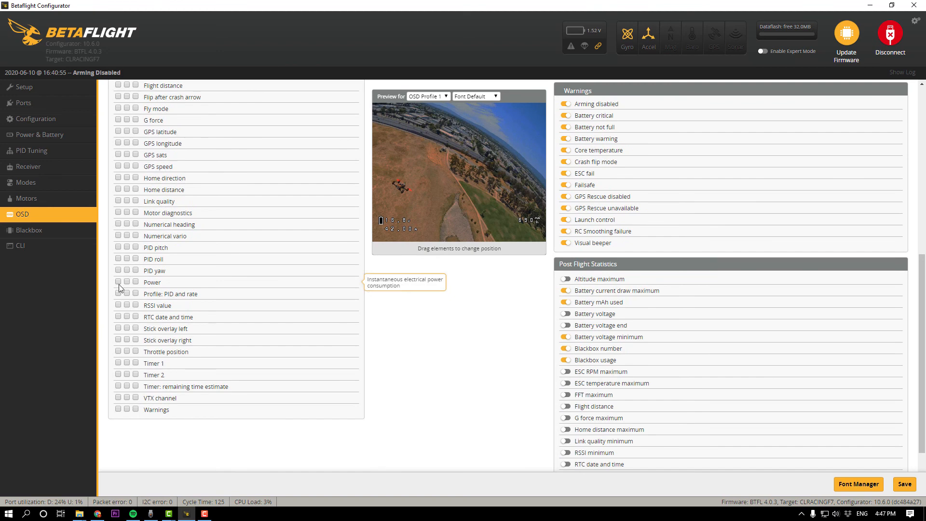
click(118, 304)
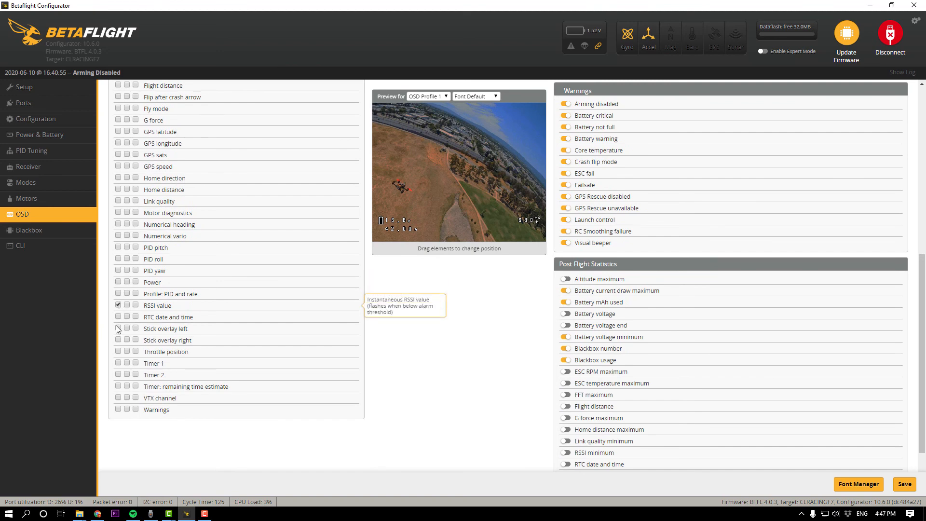
click(119, 397)
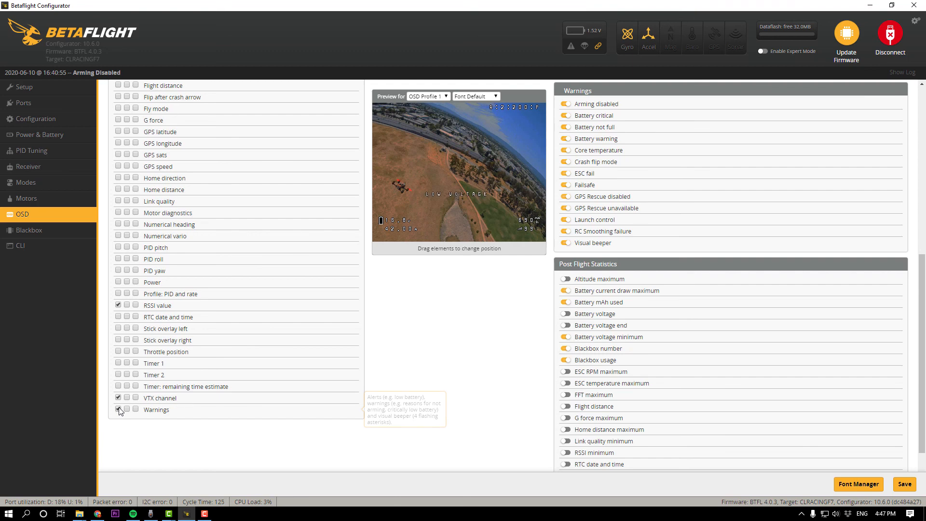
click(118, 409)
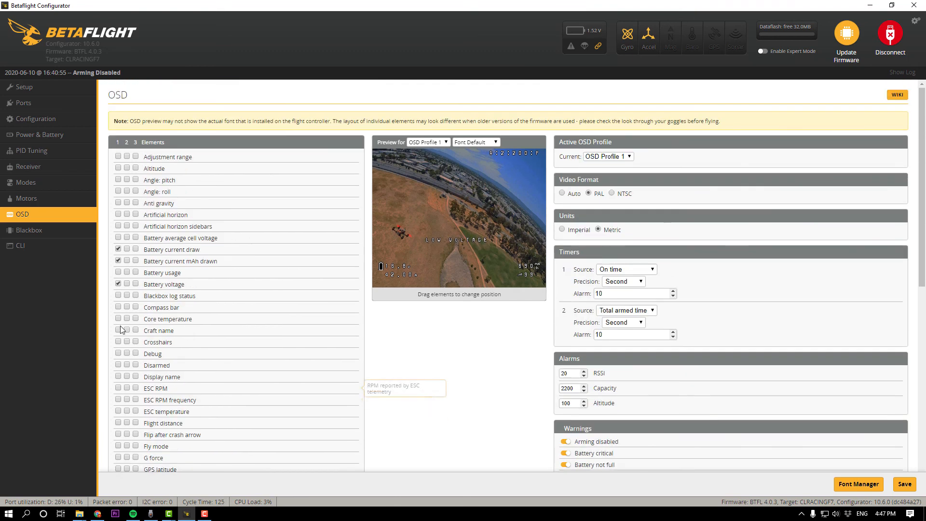
click(118, 365)
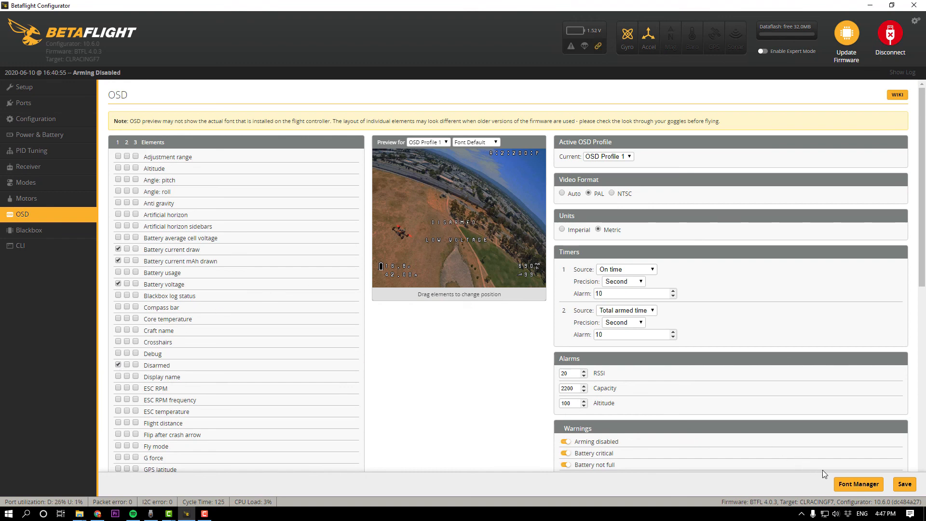
Step: Select the Bold font preset in the OSD Font Manager, close it, and save the OSD settings
click(859, 484)
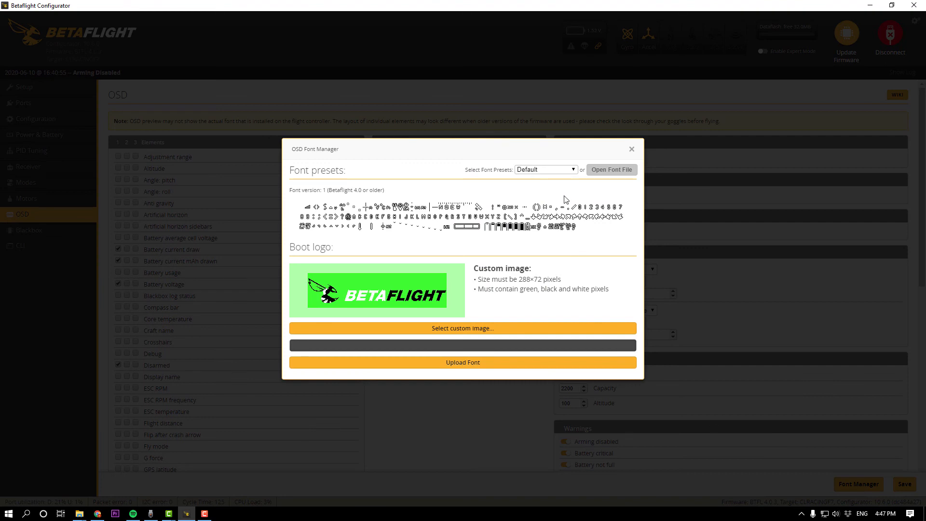
click(573, 169)
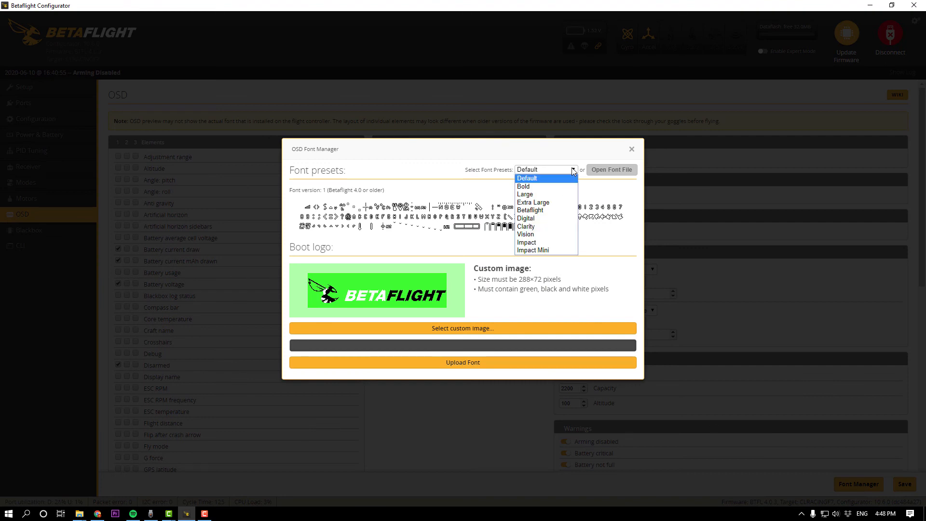
click(554, 185)
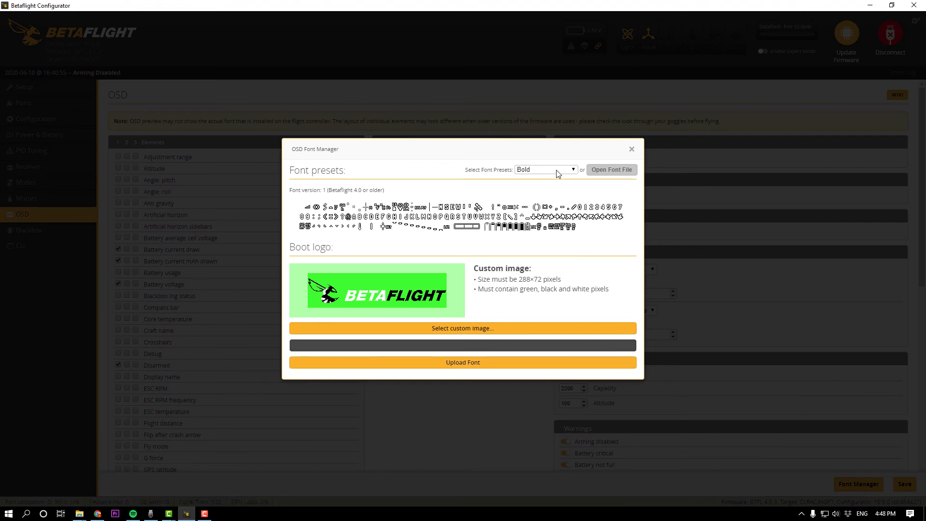
click(556, 170)
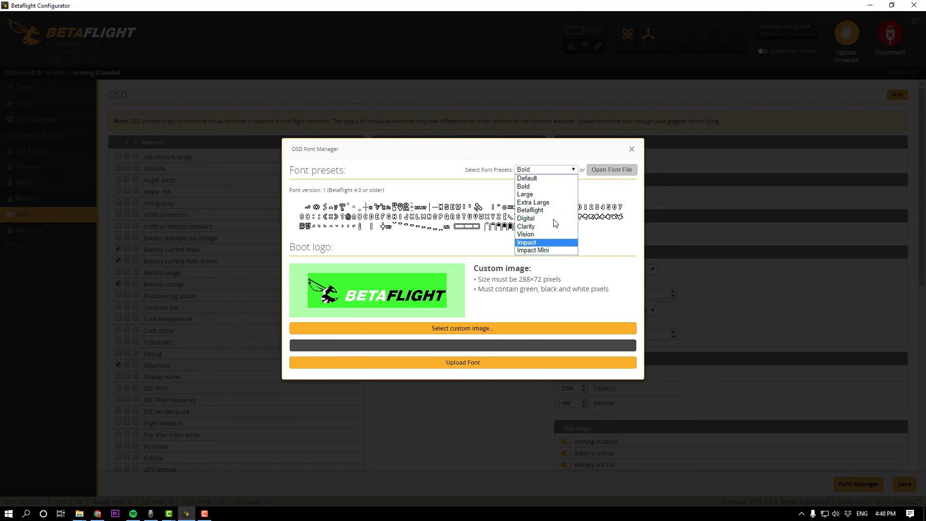
click(551, 188)
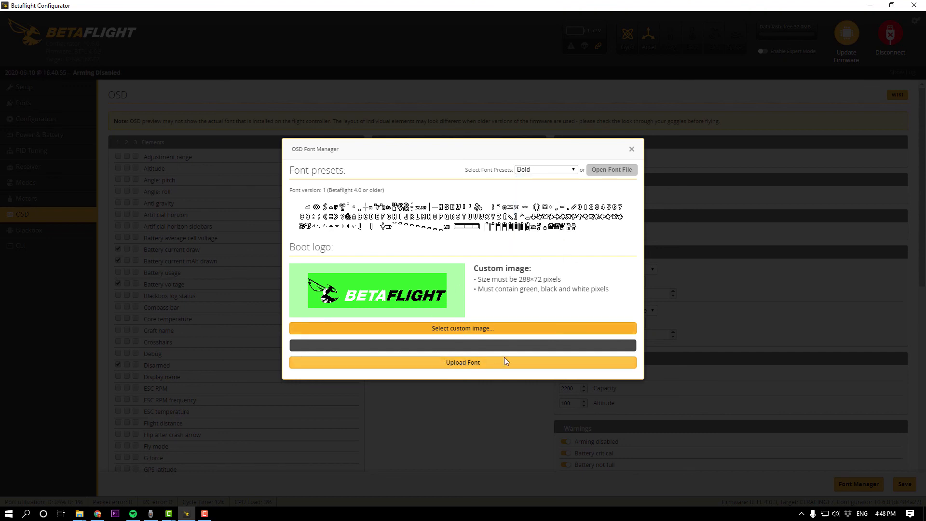
click(631, 151)
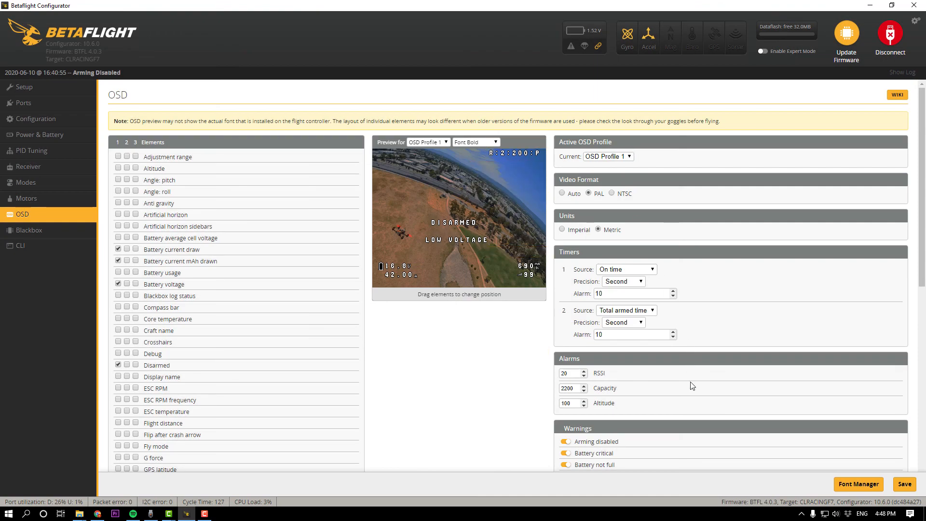
click(904, 486)
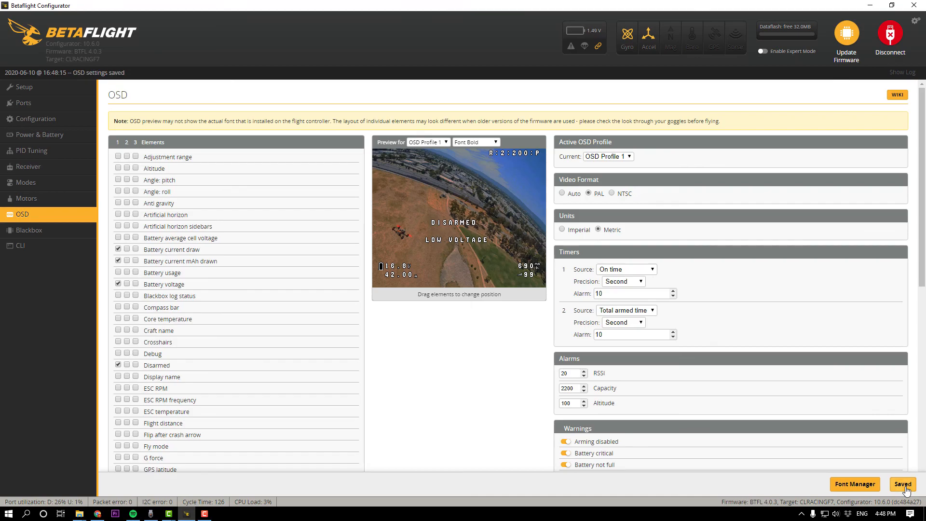